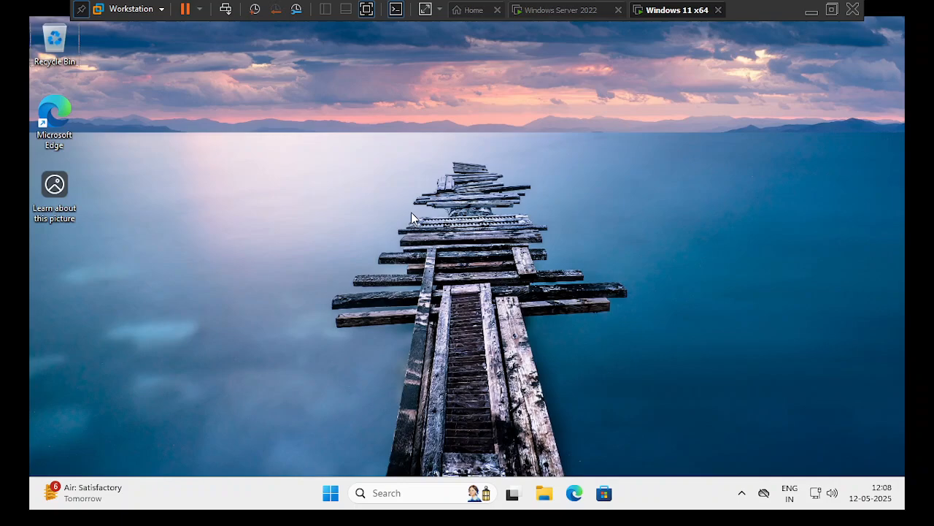
key("super+r")
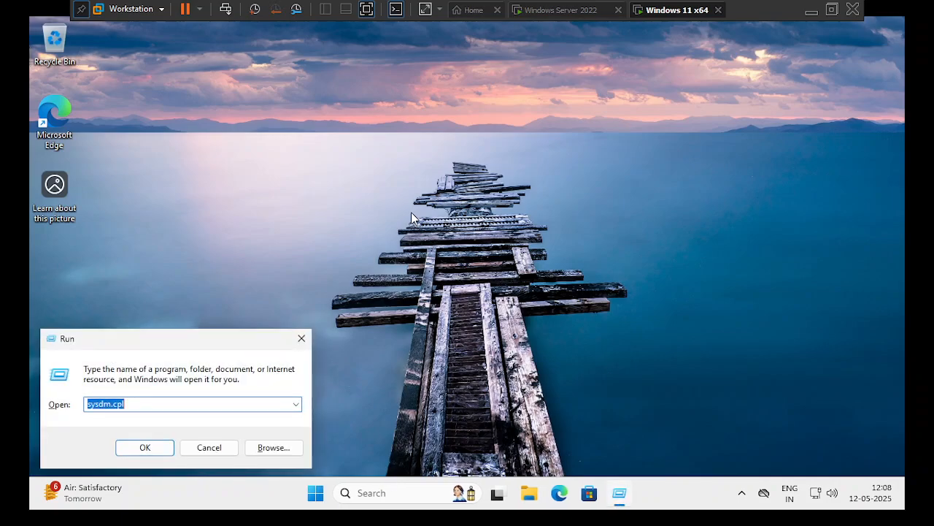
left_click(411, 211)
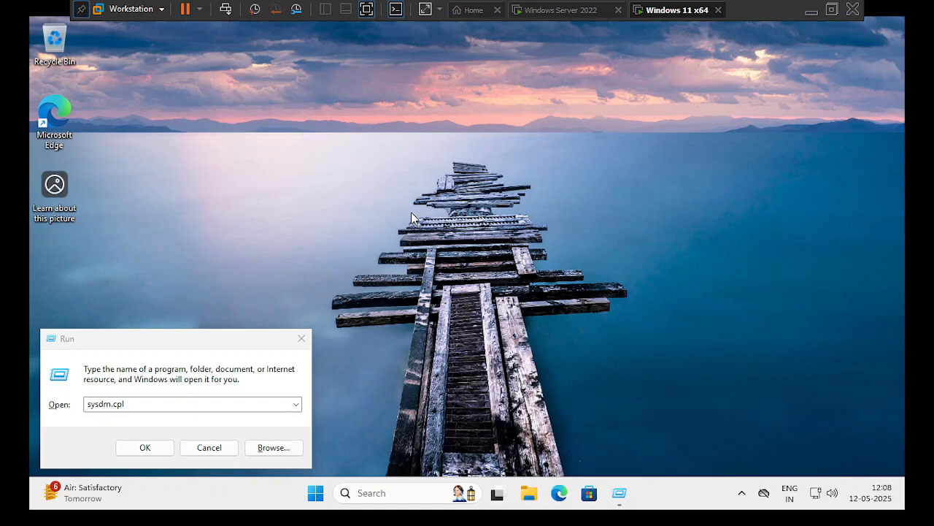
right_click(411, 211)
left_click(154, 404)
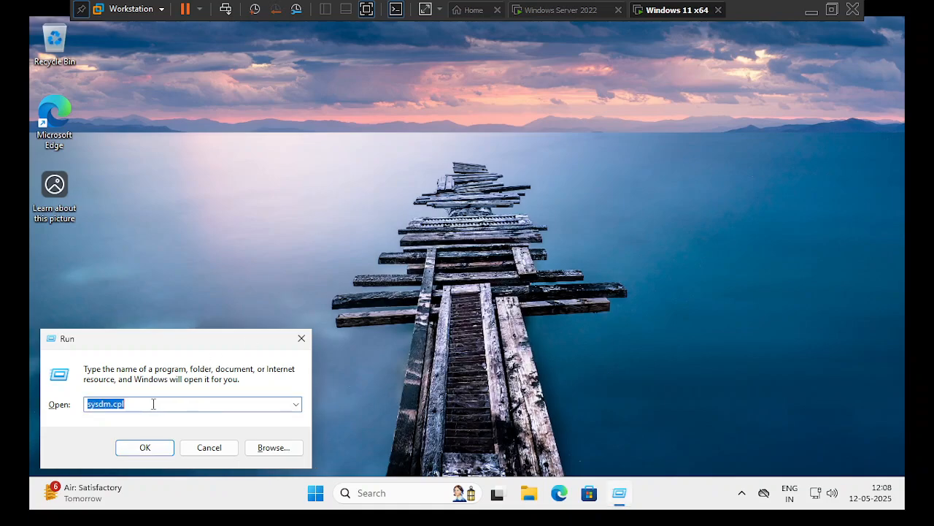
type("ncpa.")
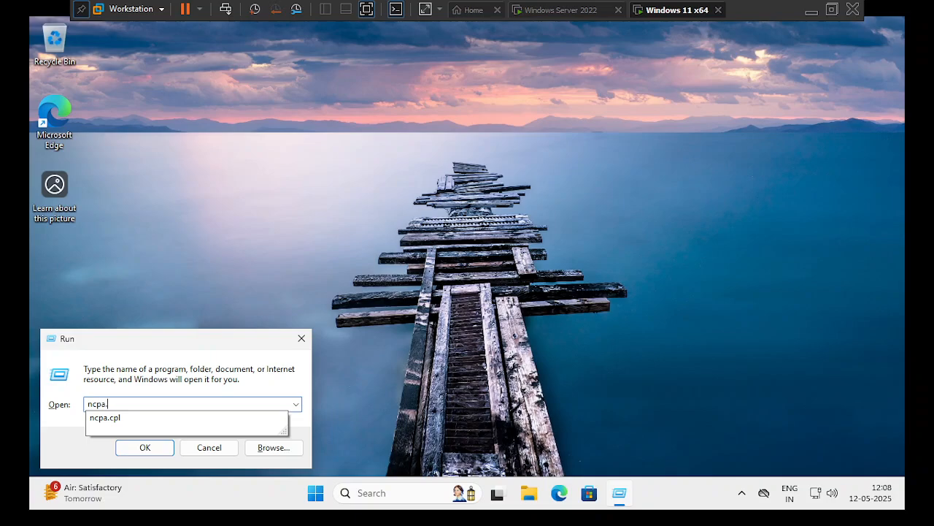
type("cpl")
key("Return")
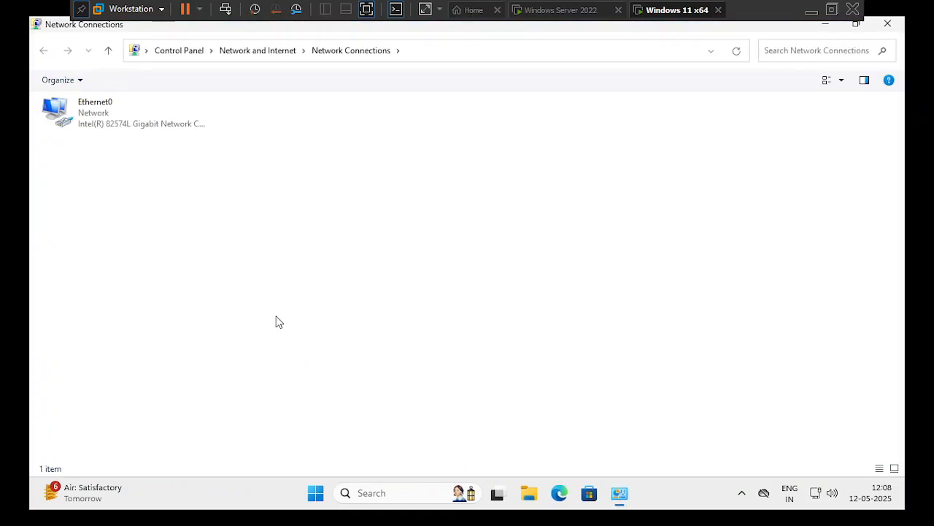
left_click(103, 107)
right_click(102, 103)
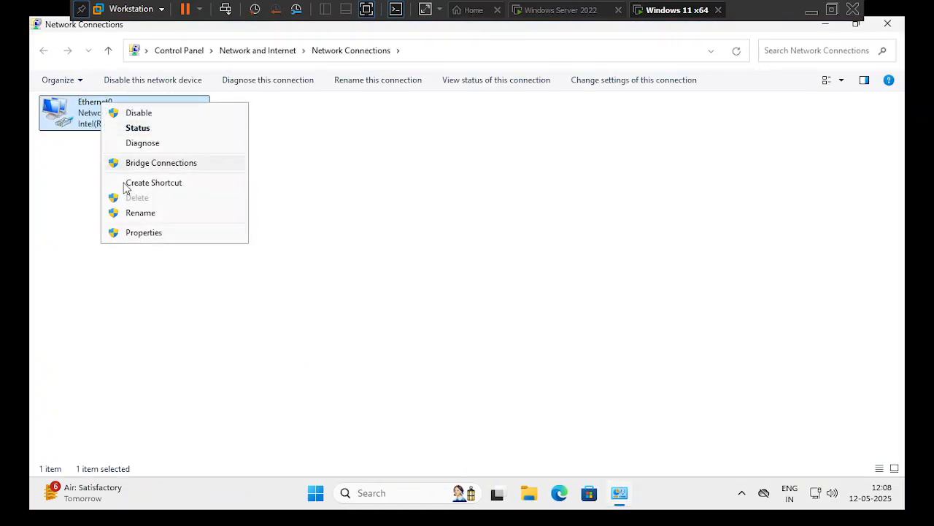
left_click(148, 235)
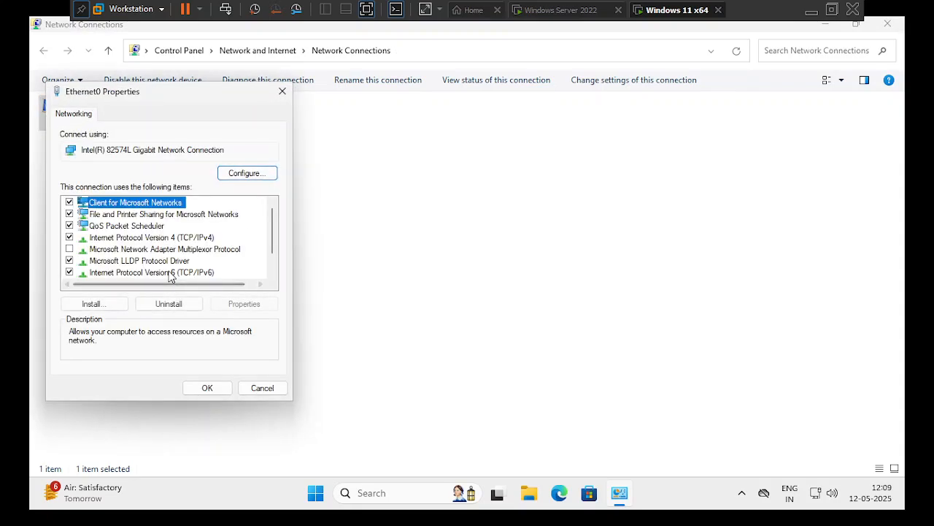
left_click(178, 241)
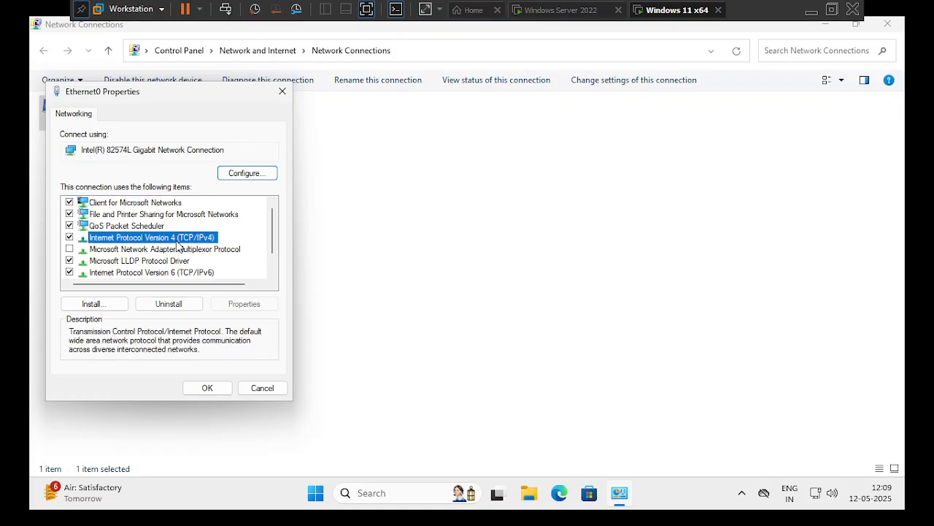
double_click(178, 243)
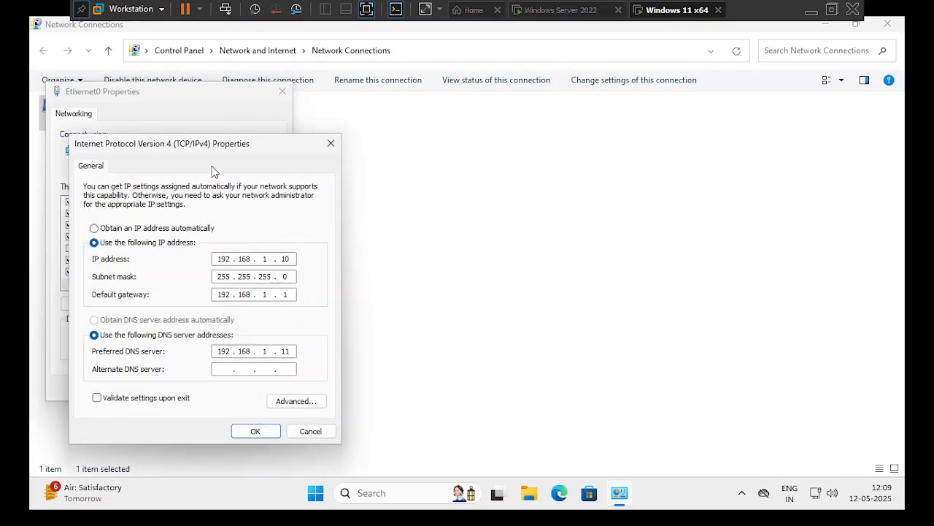
left_click_drag(223, 146, 254, 145)
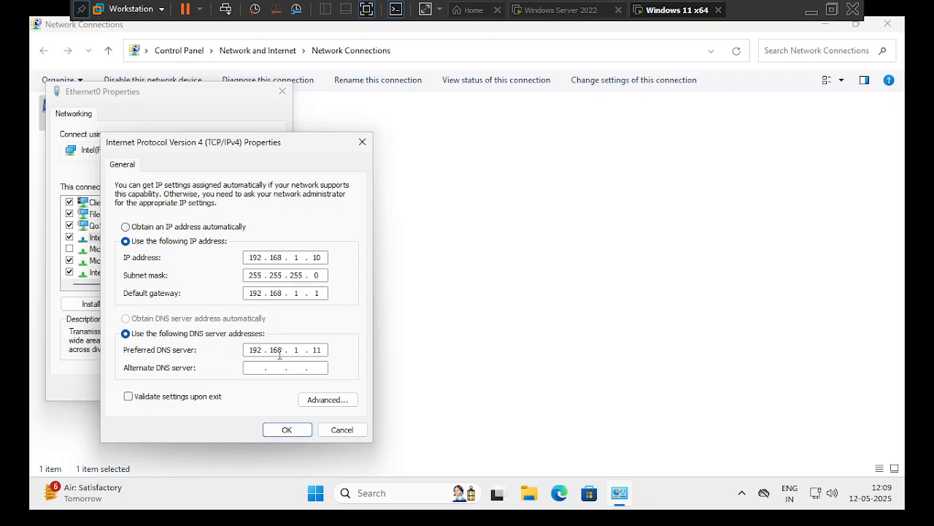
left_click(290, 432)
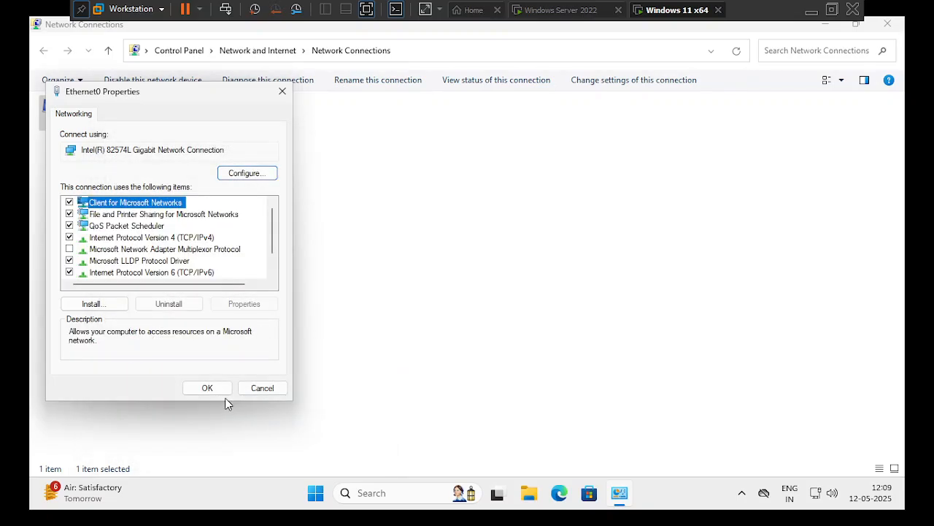
double_click(183, 238)
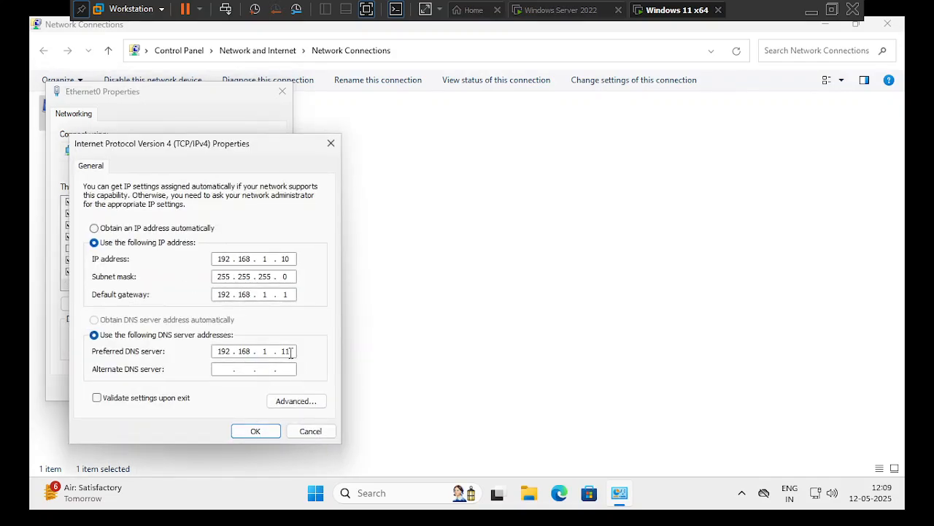
left_click(260, 432)
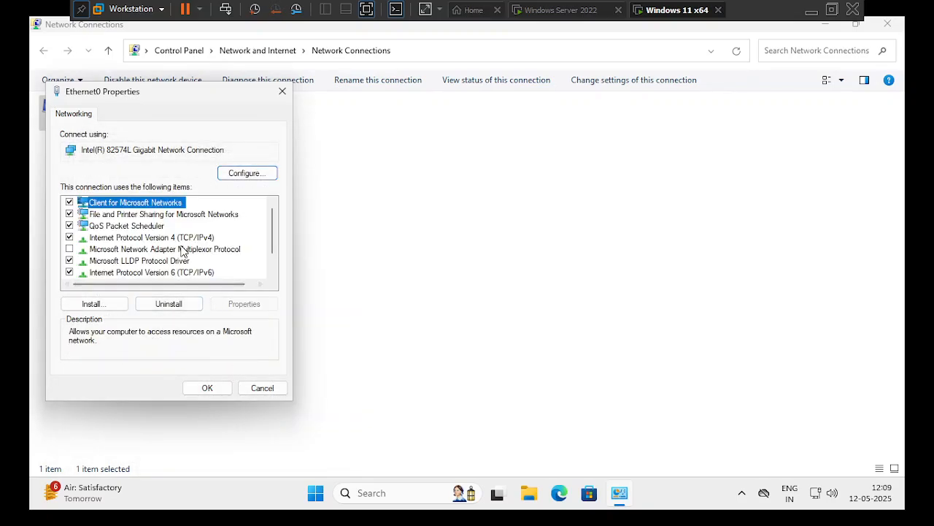
left_click(186, 242)
double_click(186, 242)
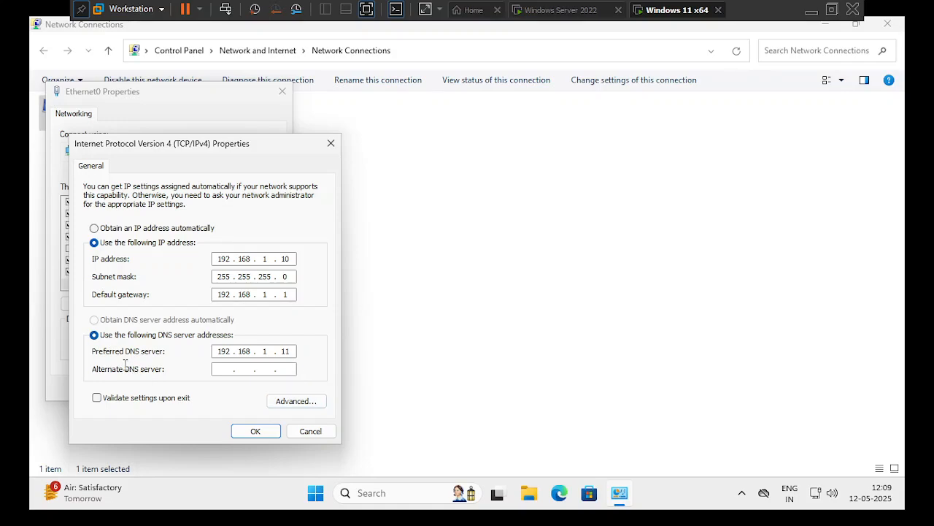
left_click(240, 431)
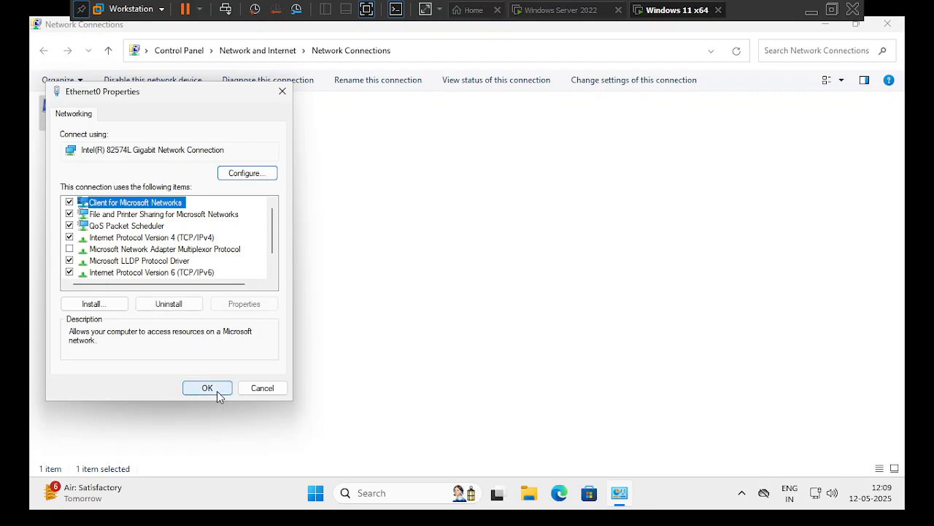
left_click(209, 389)
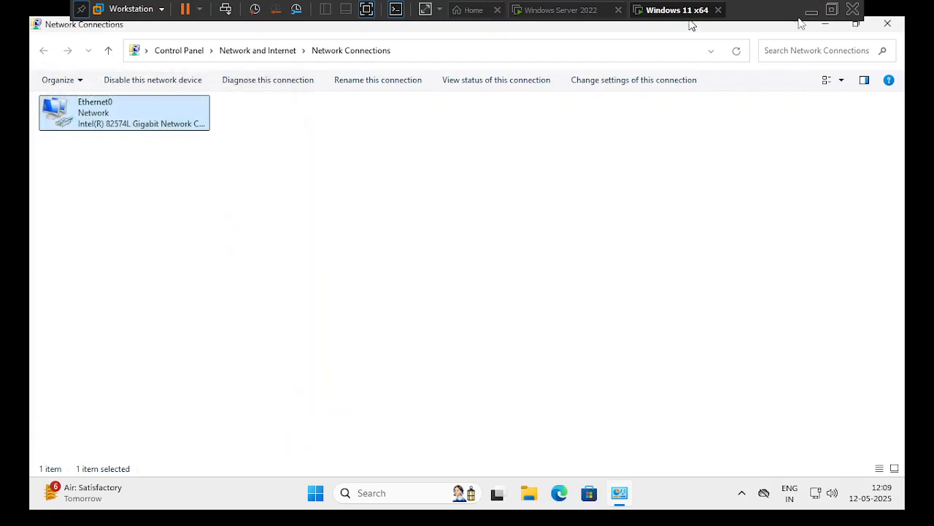
left_click(887, 24)
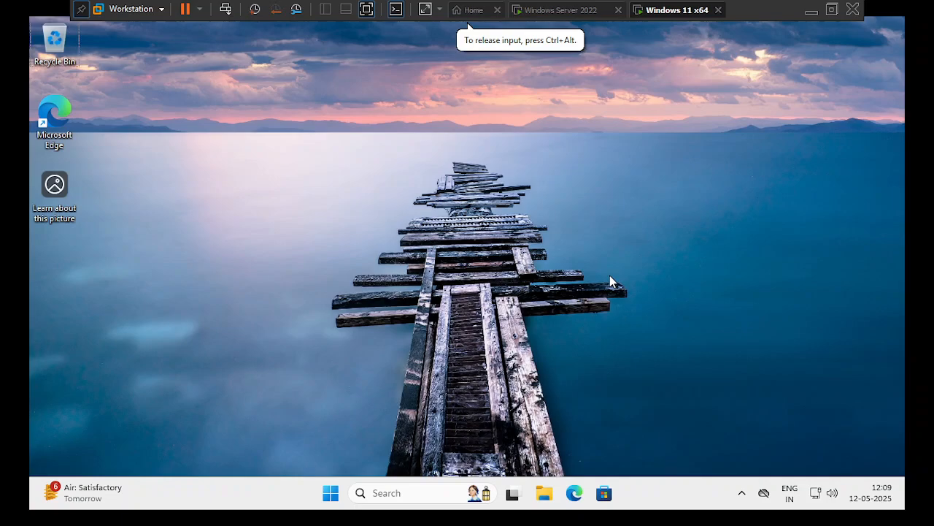
- Launch Command Prompt from the Run dialog using cmd
key("super+r")
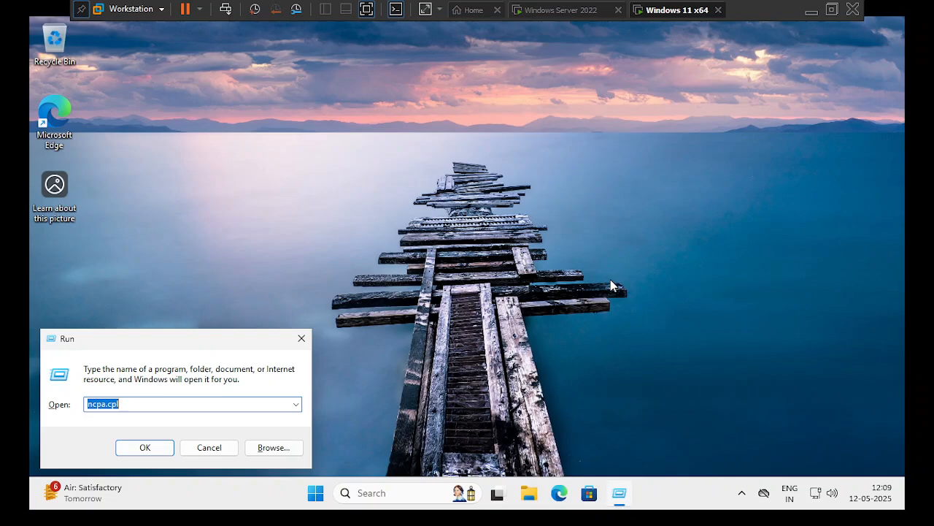
type("cmd")
key("Return")
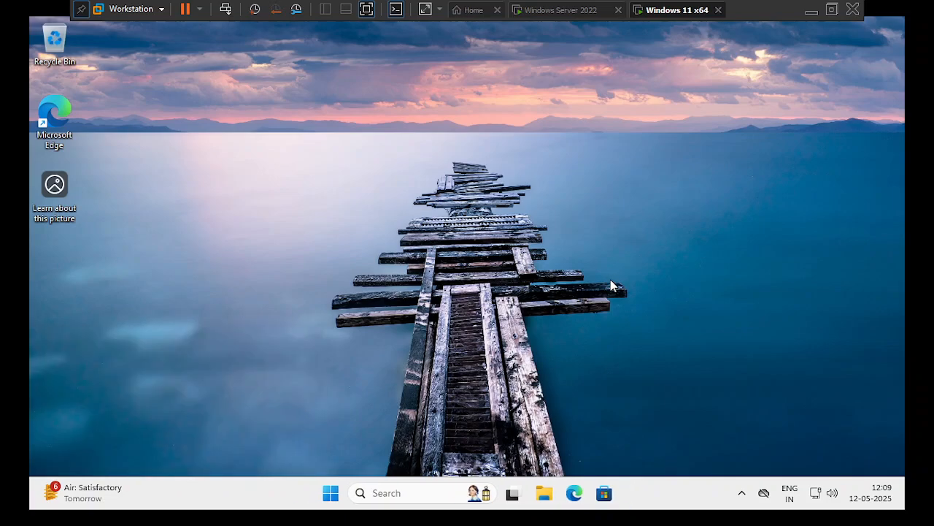
- Ping 192.168.1.11 continuously, stop at 8 replies with 0% loss, and minimize the console
type("ping ")
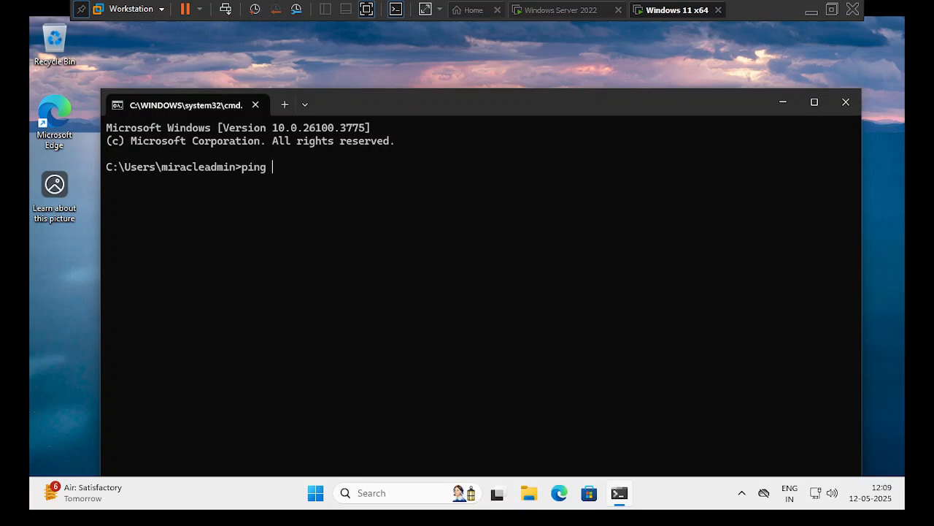
type("192.168.1.11 -t")
key("Return")
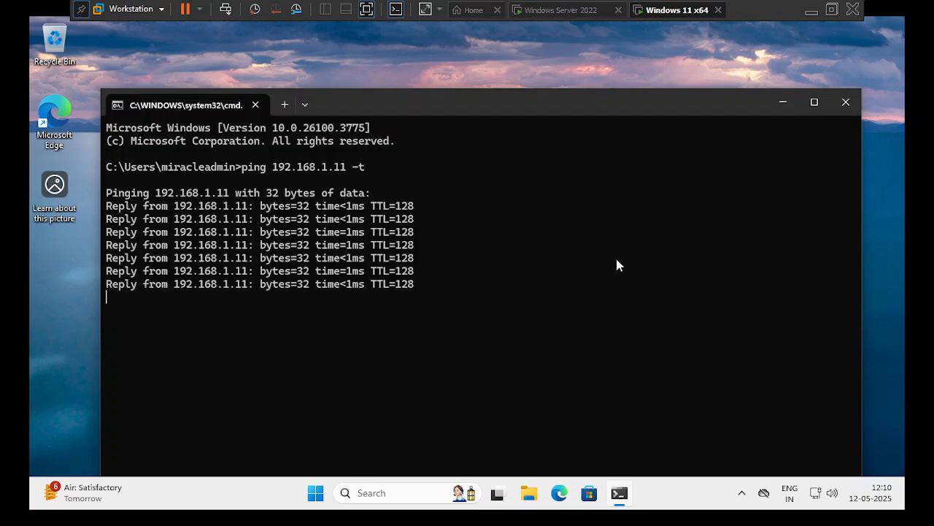
key("ctrl+c")
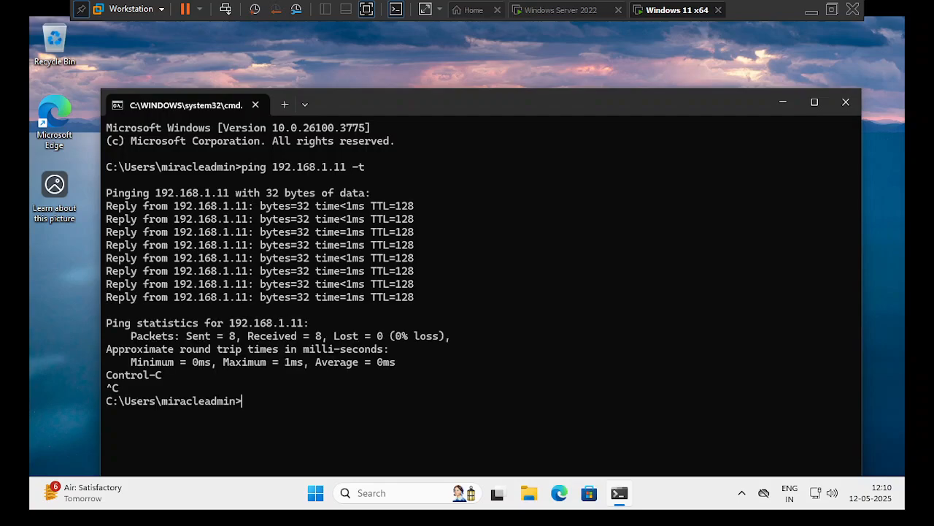
left_click(780, 103)
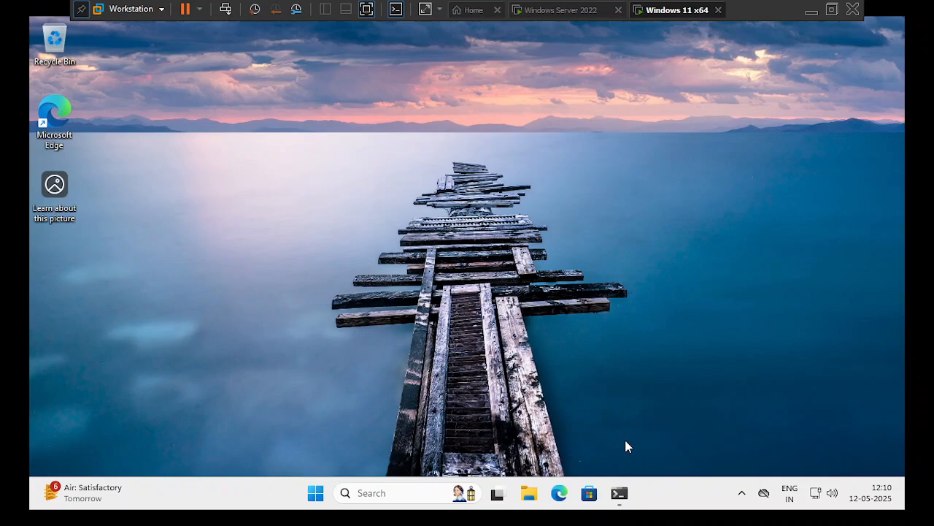
- Go to Settings > System > About to view device specs and the Windows 11 Pro 24H2 edition
key("super+i")
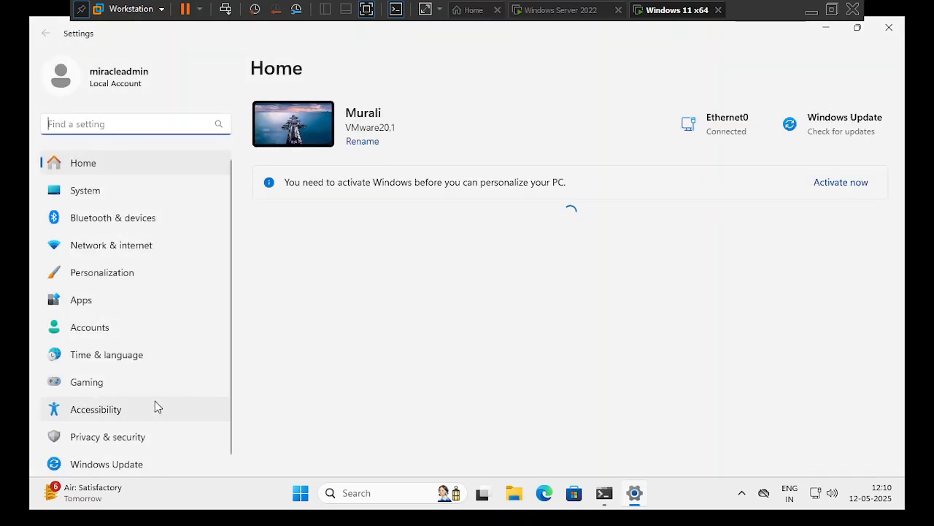
left_click(130, 201)
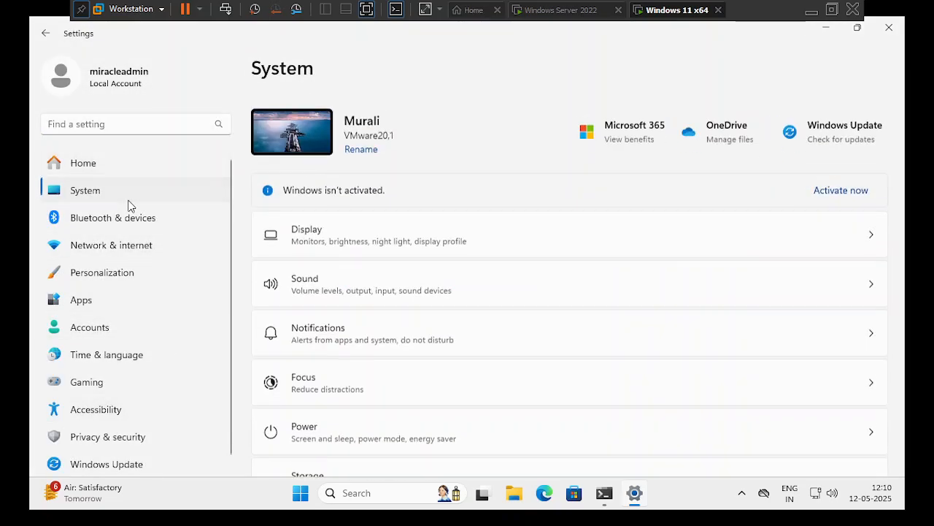
scroll(385, 323, "down", 3)
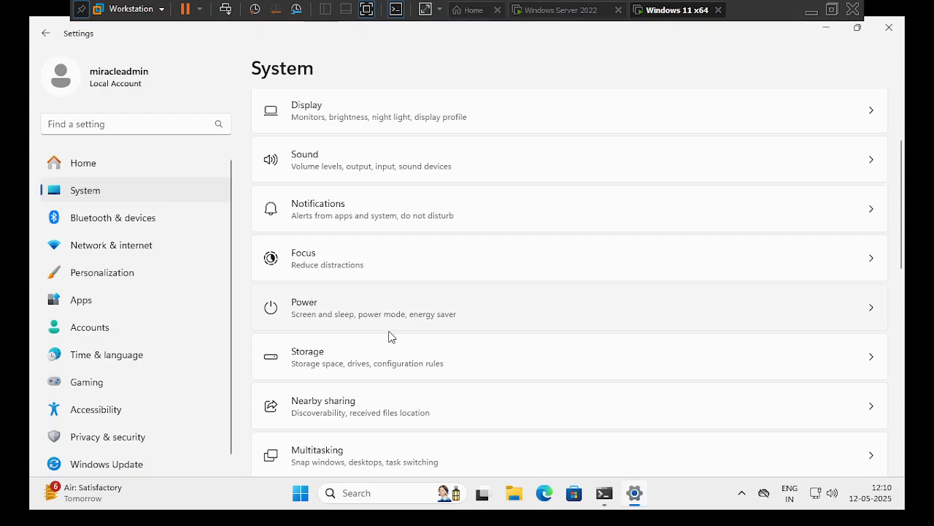
scroll(389, 378, "down", 3)
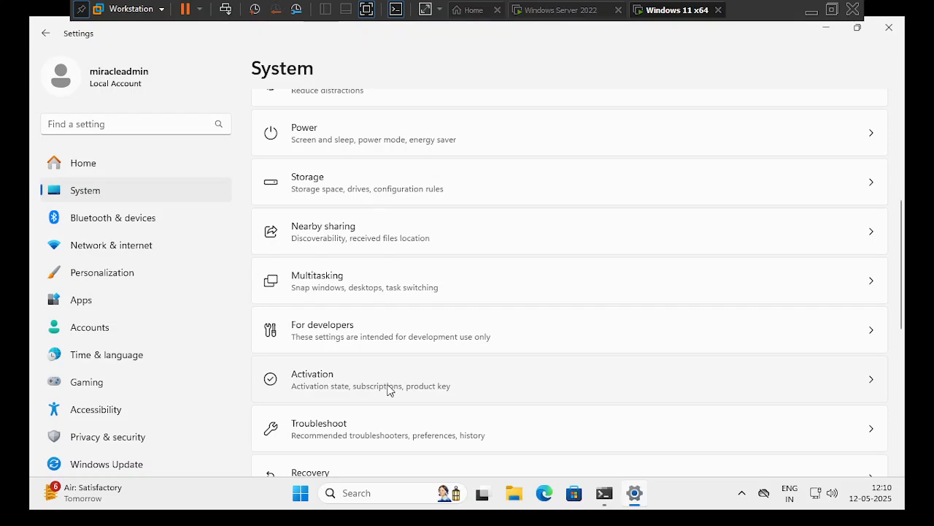
scroll(398, 373, "down", 4)
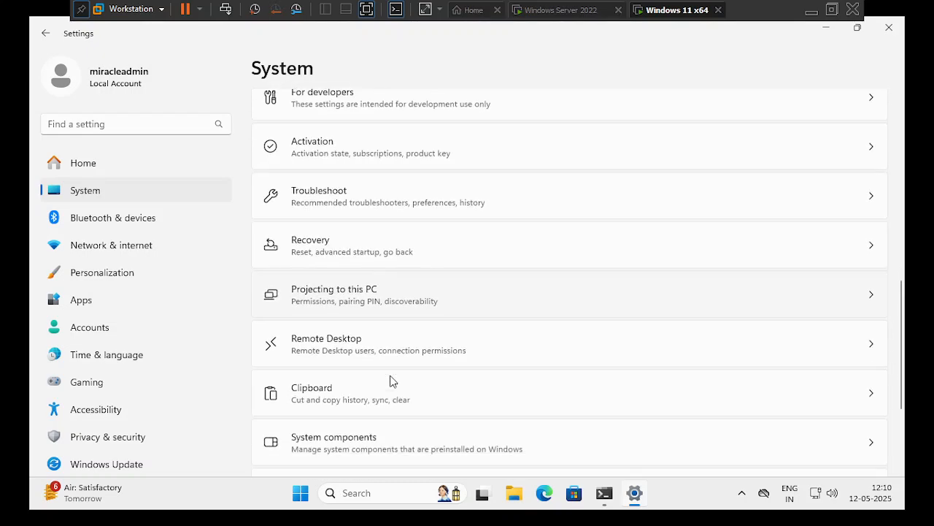
scroll(391, 381, "down", 3)
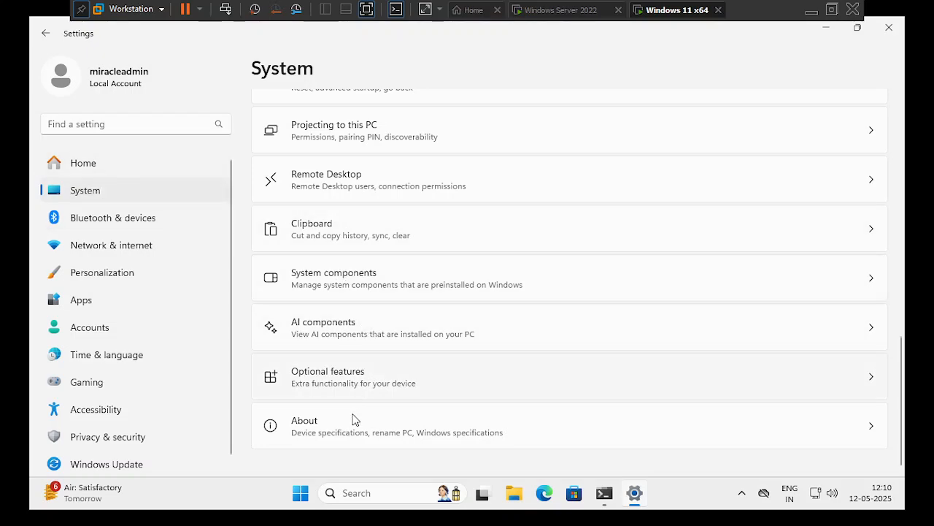
left_click(326, 428)
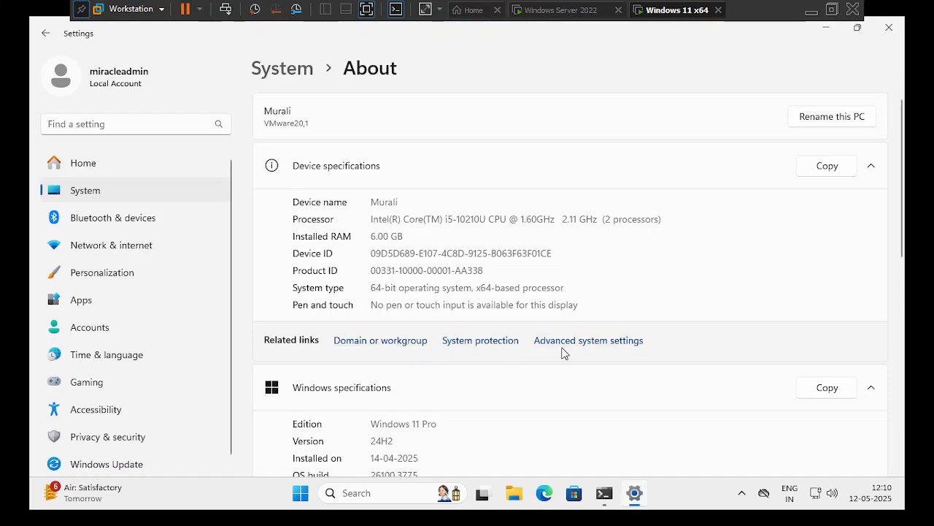
- Open System Properties' computer name and domain settings, selecting the current computer name
left_click(396, 346)
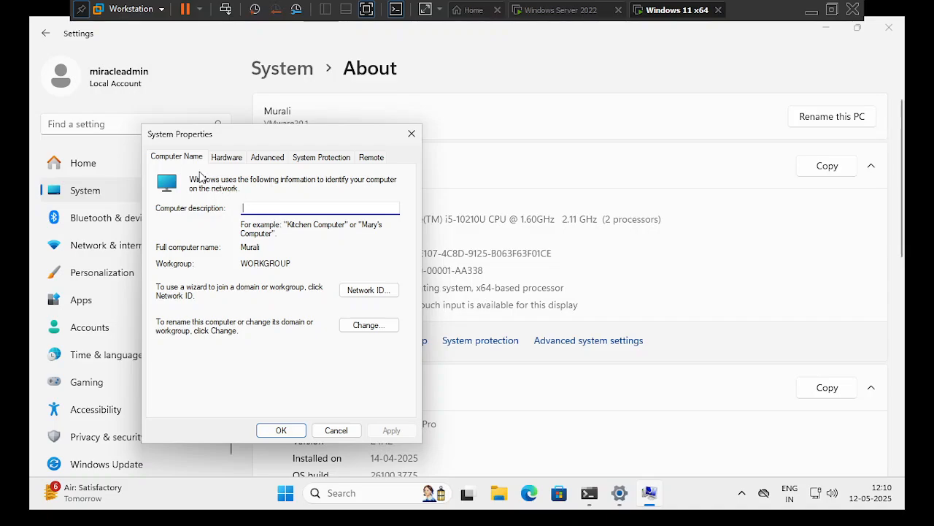
left_click_drag(274, 146, 244, 79)
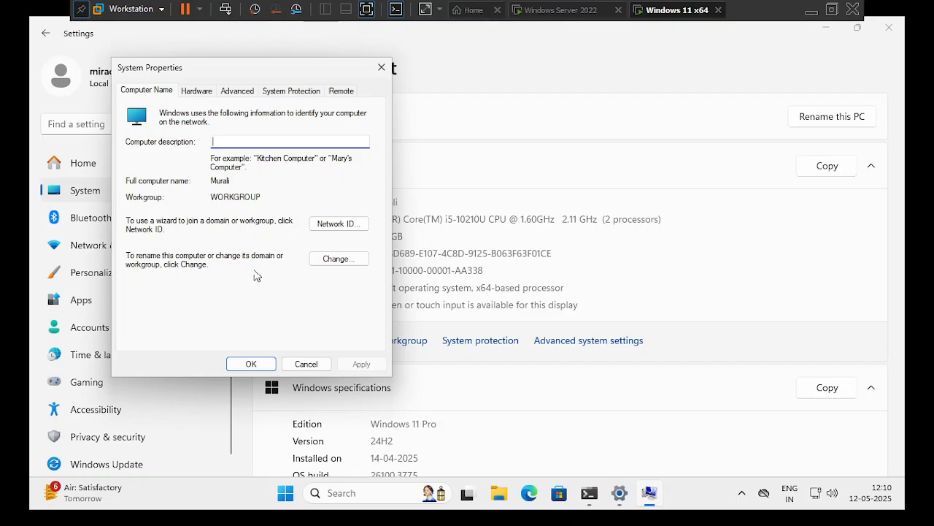
left_click(340, 266)
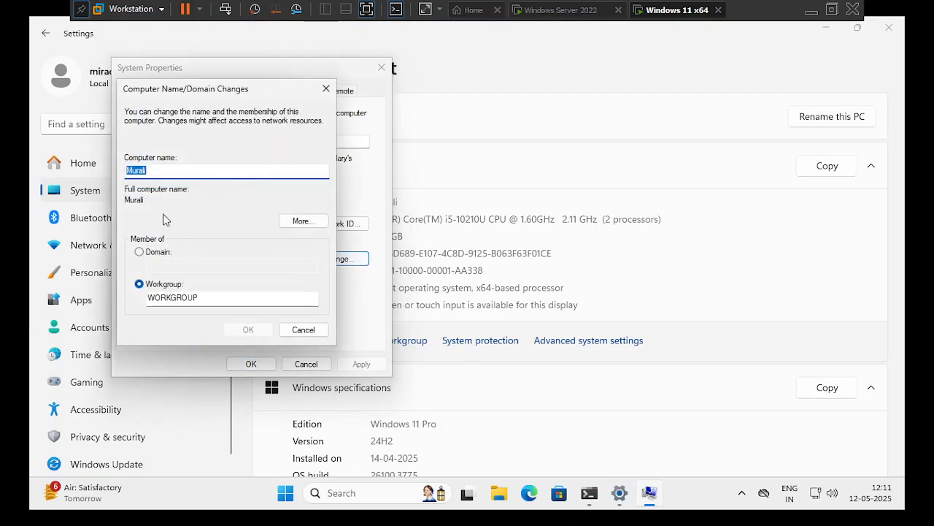
left_click(170, 170)
double_click(170, 171)
left_click(171, 170)
- Switch membership from Workgroup to Domain miracle.com and confirm
left_click(139, 252)
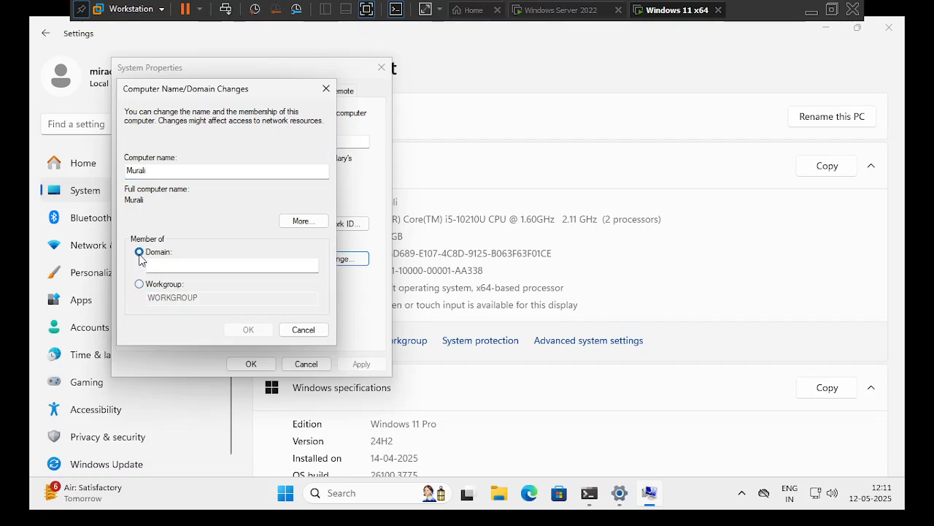
left_click(175, 265)
type("mira")
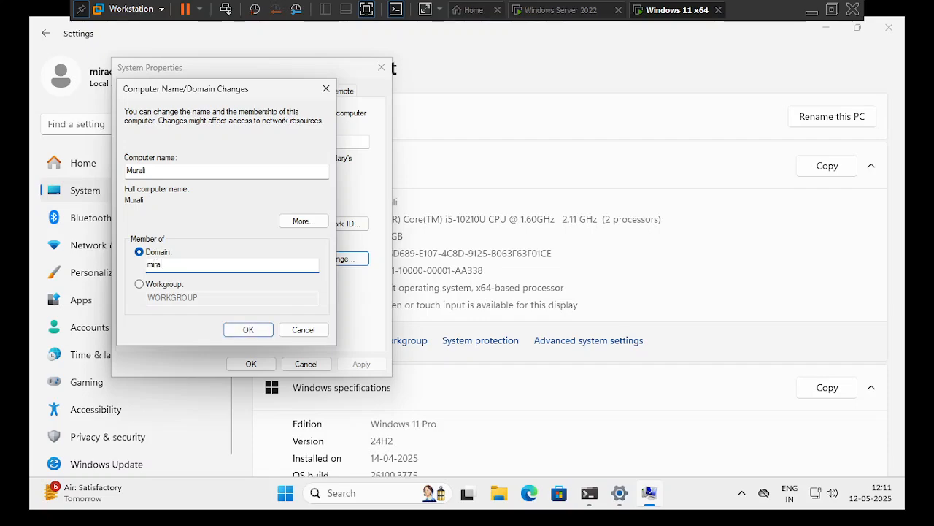
type("cle.com")
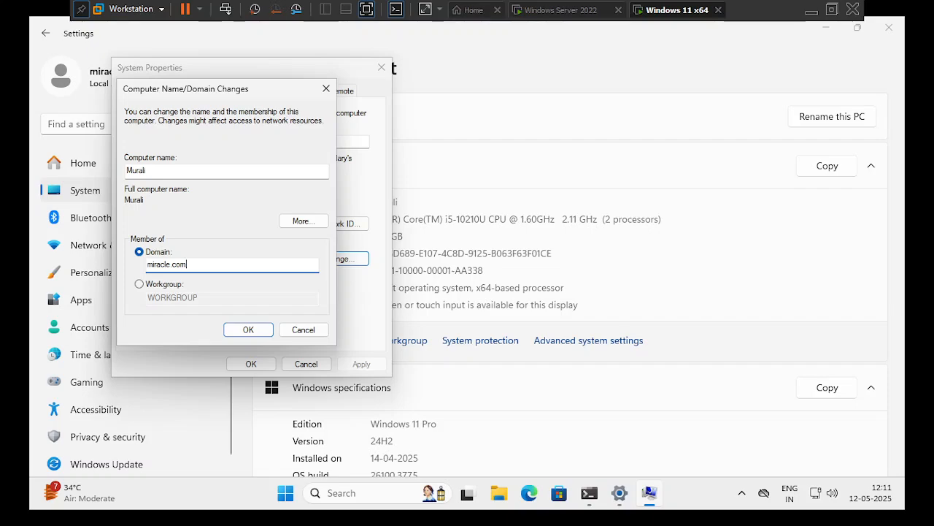
left_click(241, 329)
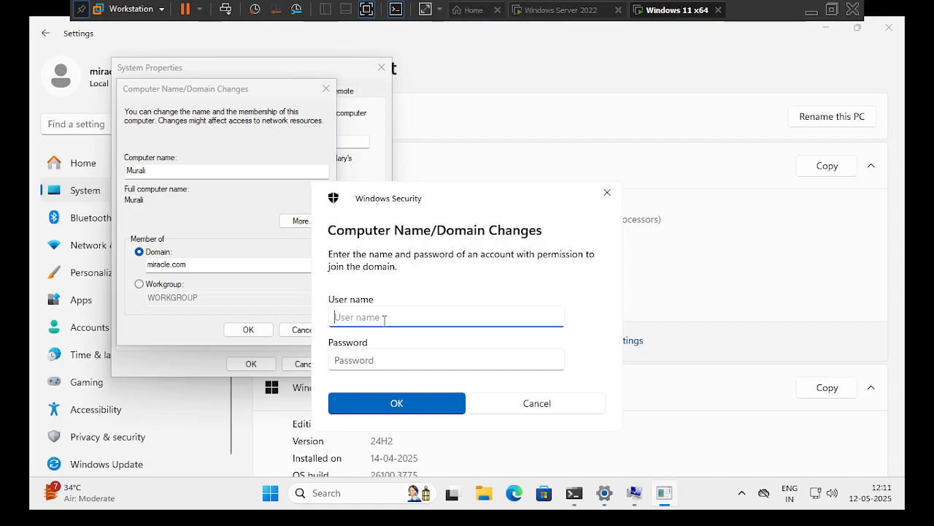
- Enter the domain administrator user name and password to authorize joining miracle.com
type("miracle\\administr")
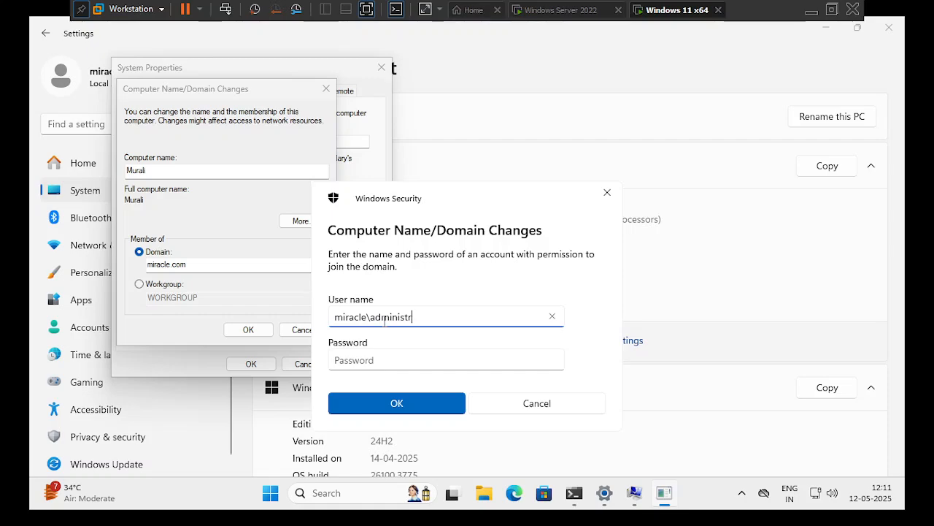
type("ator")
left_click(383, 363)
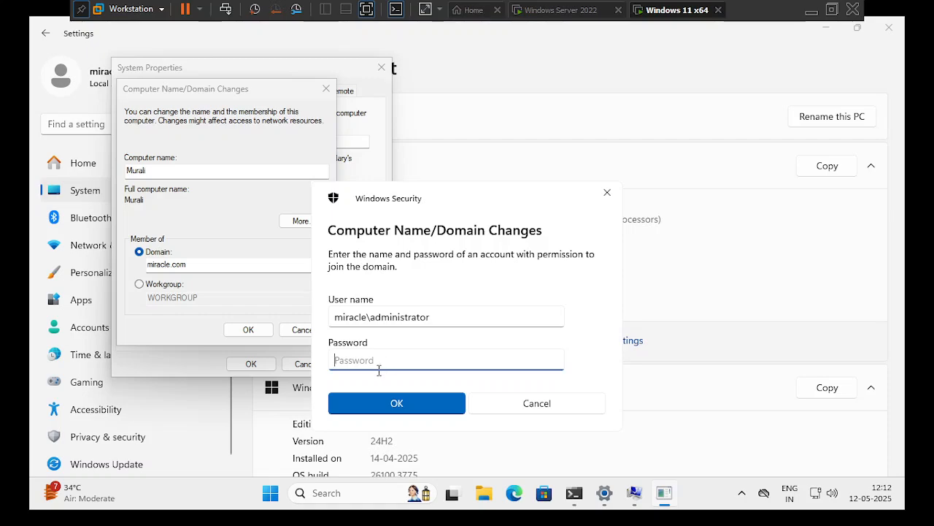
type("P")
type("•••••••••")
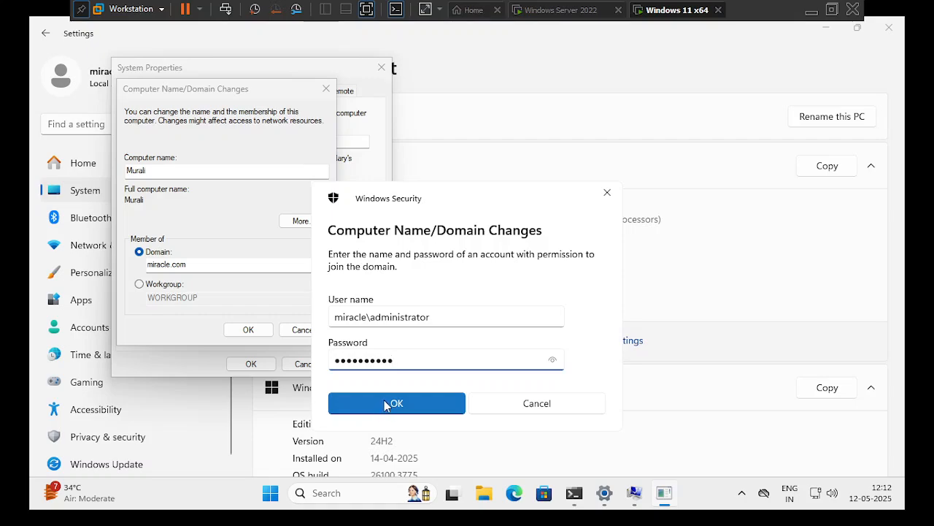
left_click(386, 403)
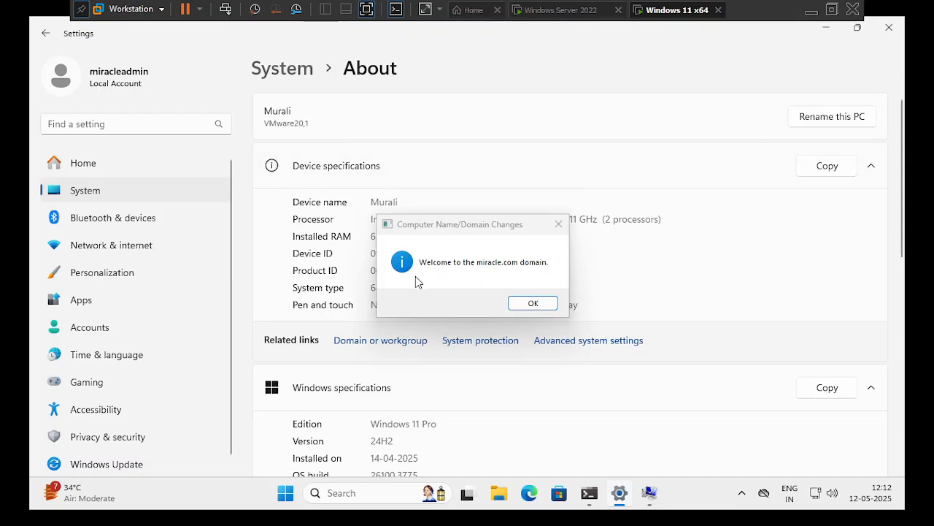
- Dismiss the miracle.com welcome and restart notices, close System Properties, and restart the VM
left_click(533, 303)
left_click(248, 327)
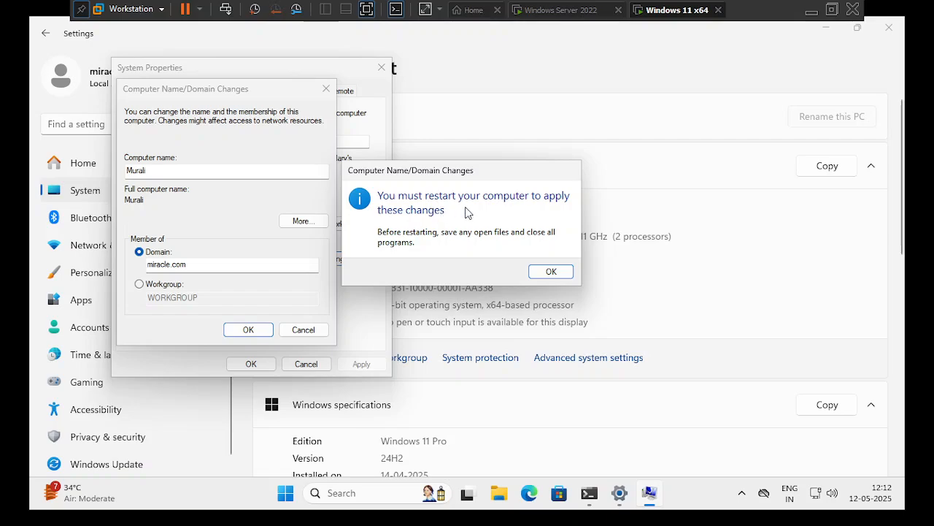
left_click(548, 270)
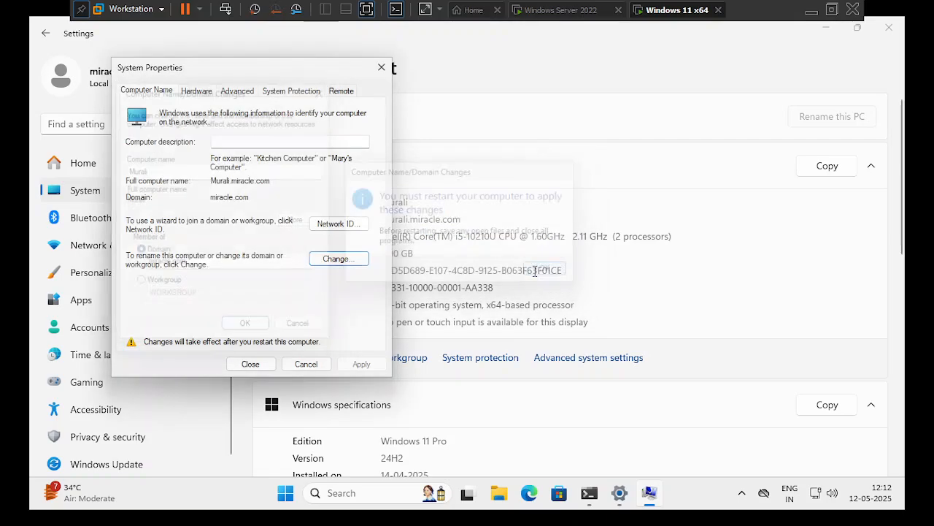
left_click(250, 363)
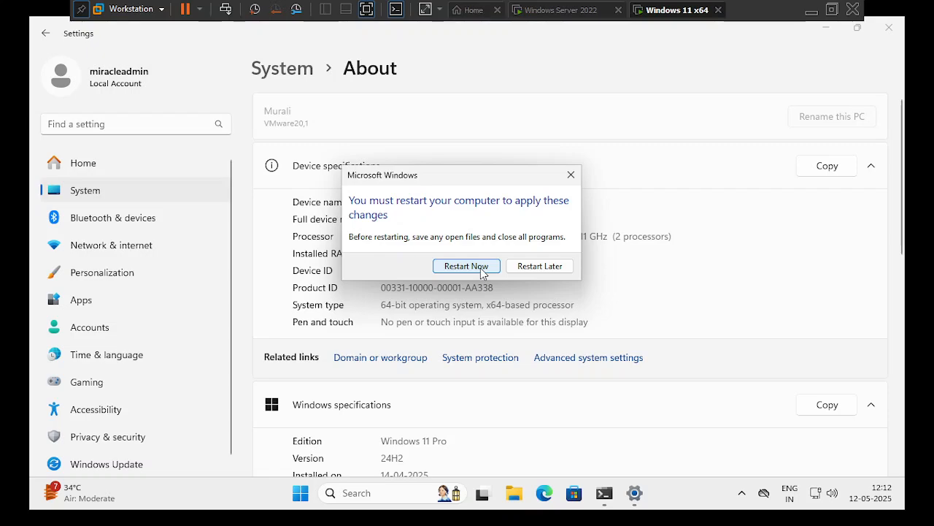
left_click(466, 266)
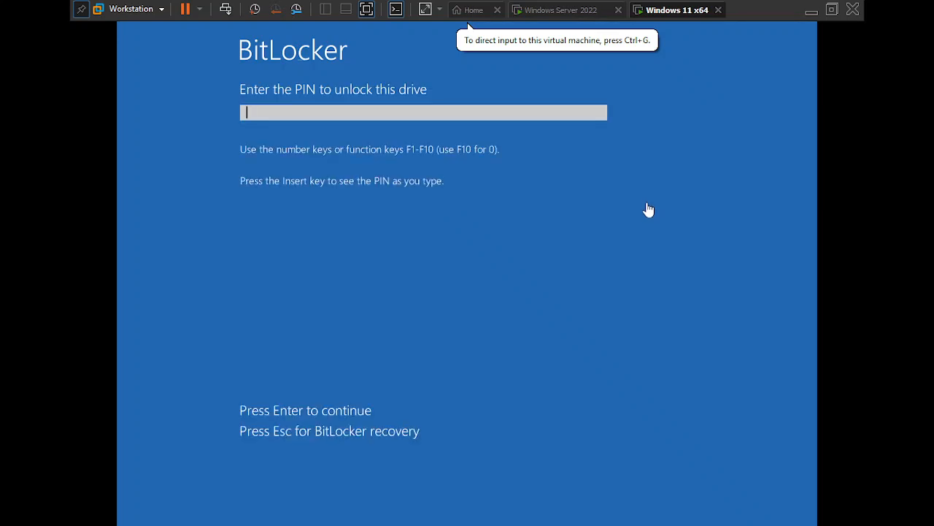
- Enter the BitLocker PIN inside the VM so Windows boots to the lock screen
left_click(463, 108)
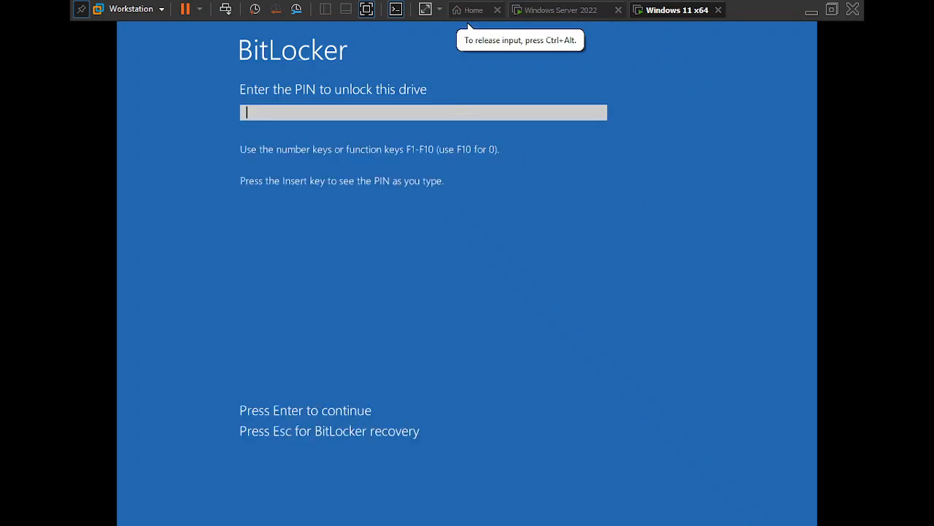
type("1234567890")
key("Return")
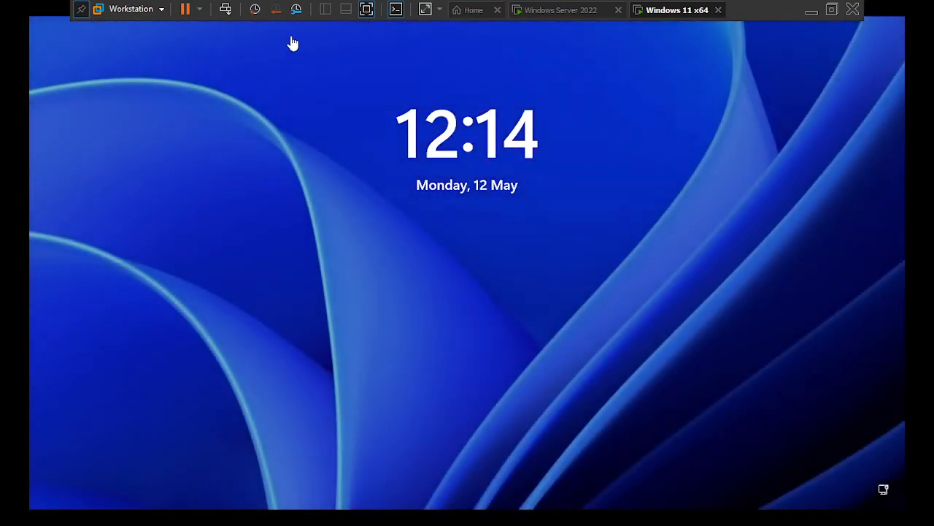
- Send Ctrl+Alt+Del and sign in with the account password to reach the desktop
left_click(229, 14)
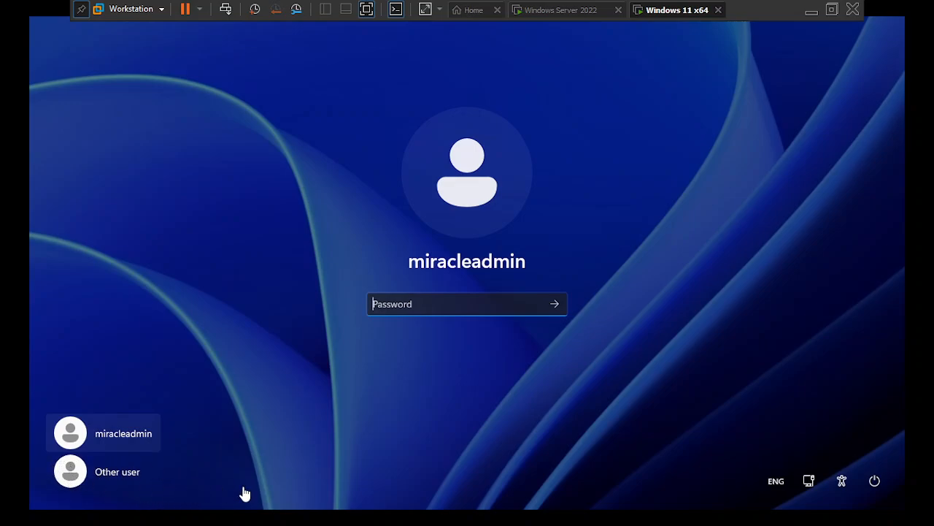
left_click(447, 304)
type("•••••")
key("Left")
key("Right")
type("•••")
key("Return")
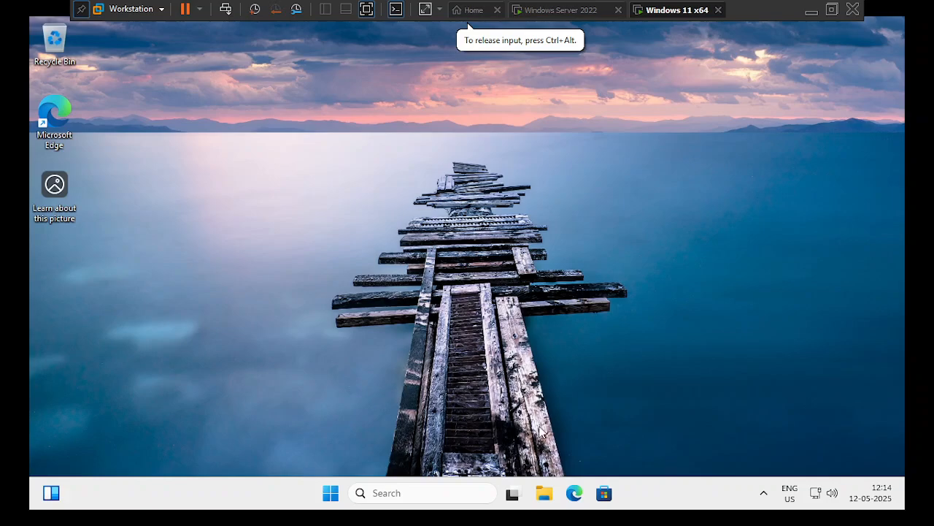
- Open Settings > System > About and scroll to the Domain or workgroup link
key("super+i")
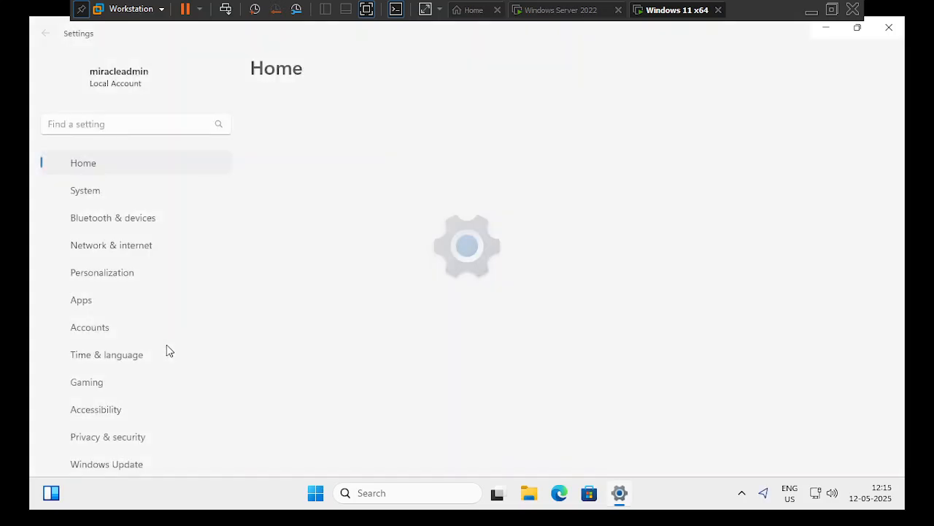
left_click(102, 191)
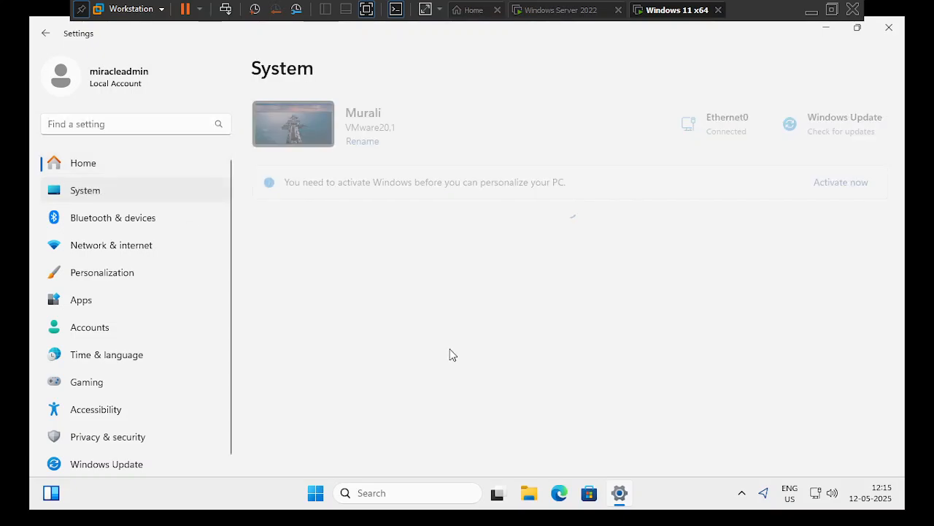
scroll(453, 382, "down", 2)
scroll(452, 381, "down", 8)
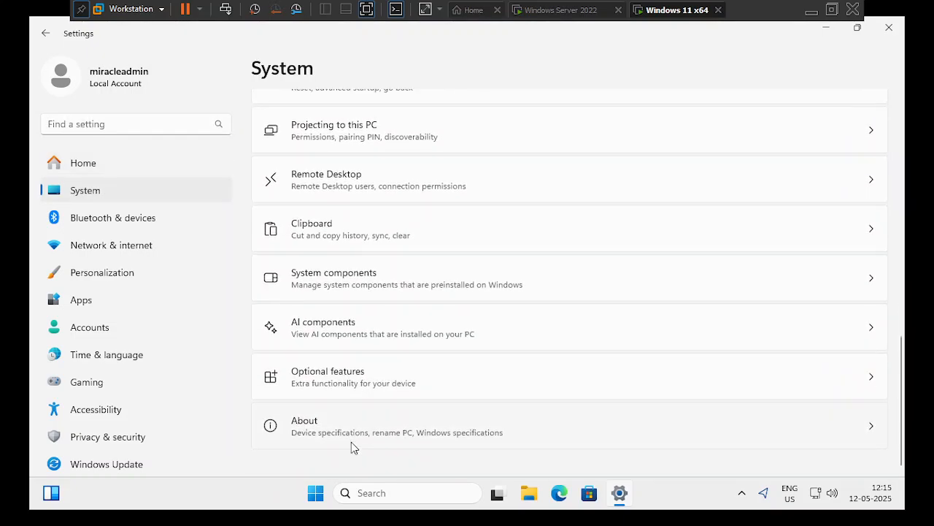
left_click(314, 426)
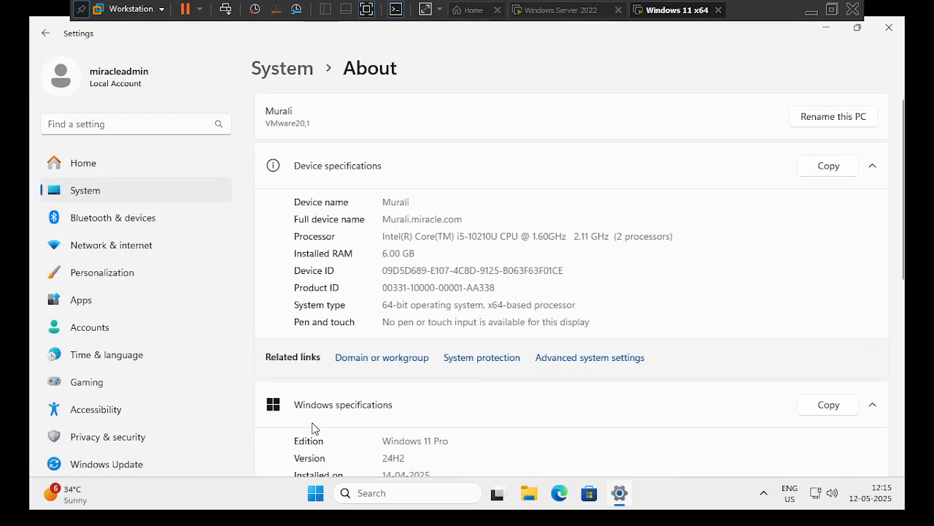
scroll(463, 329, "down", 2)
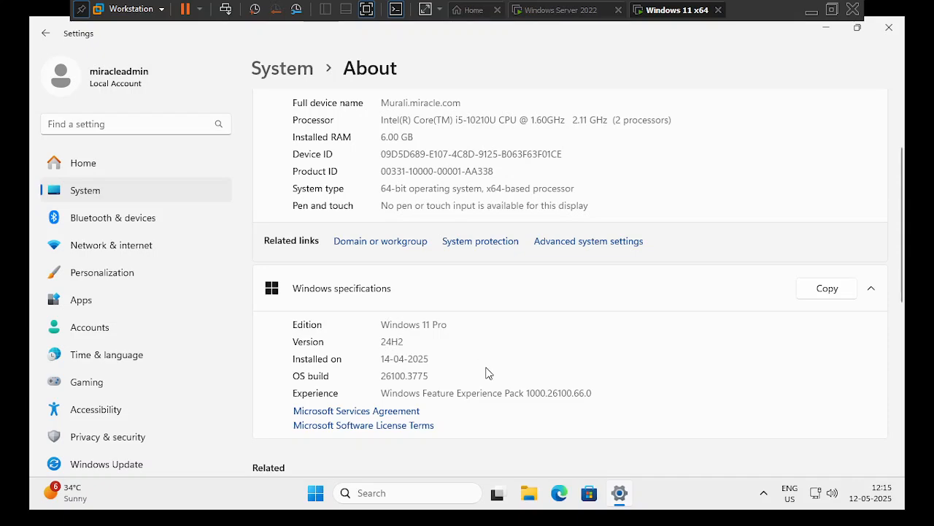
scroll(487, 375, "down", 2)
scroll(487, 377, "down", 5)
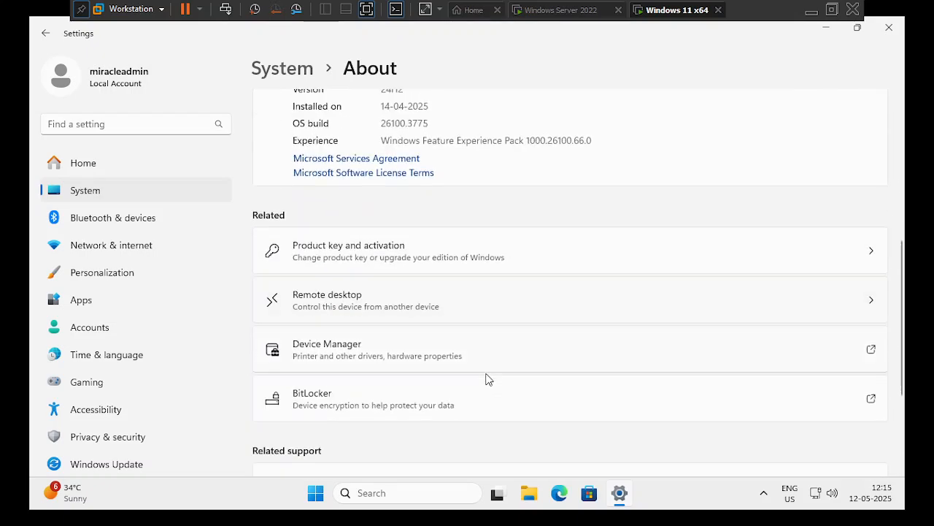
scroll(487, 378, "up", 5)
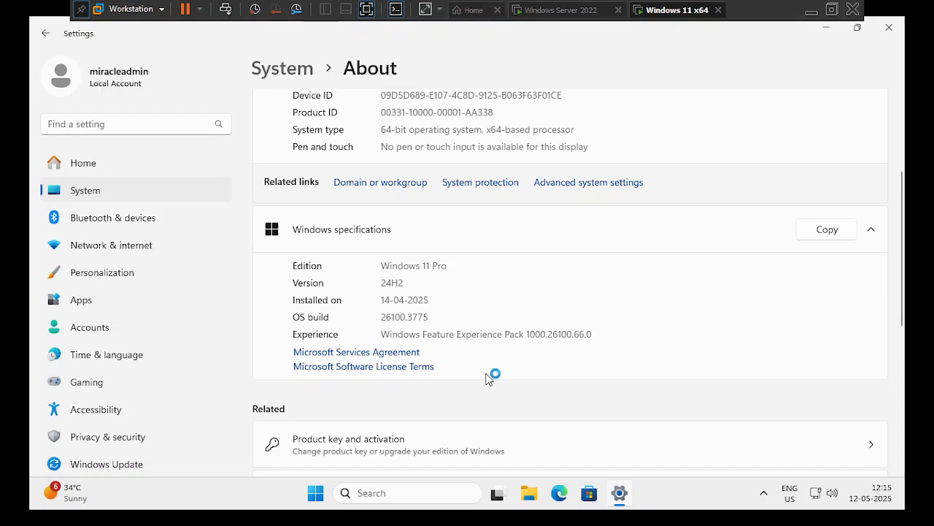
scroll(489, 378, "up", 2)
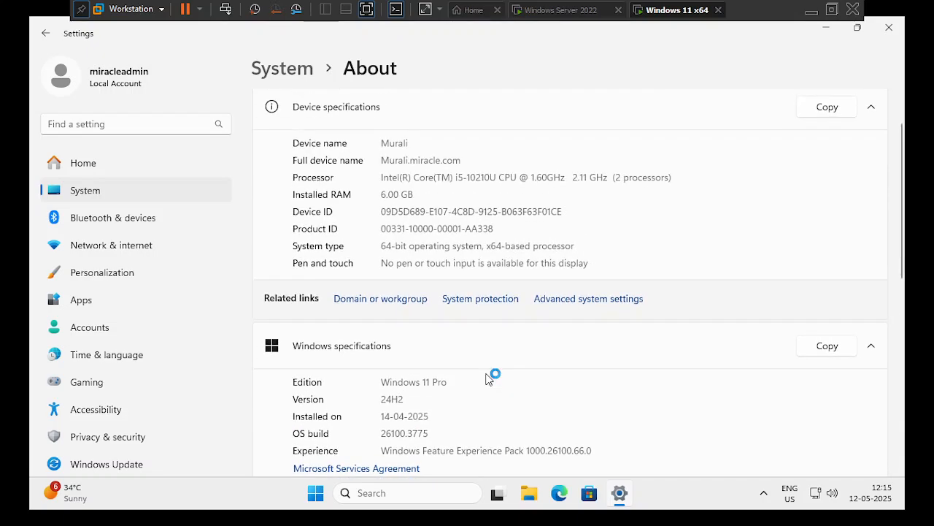
scroll(488, 378, "up", 1)
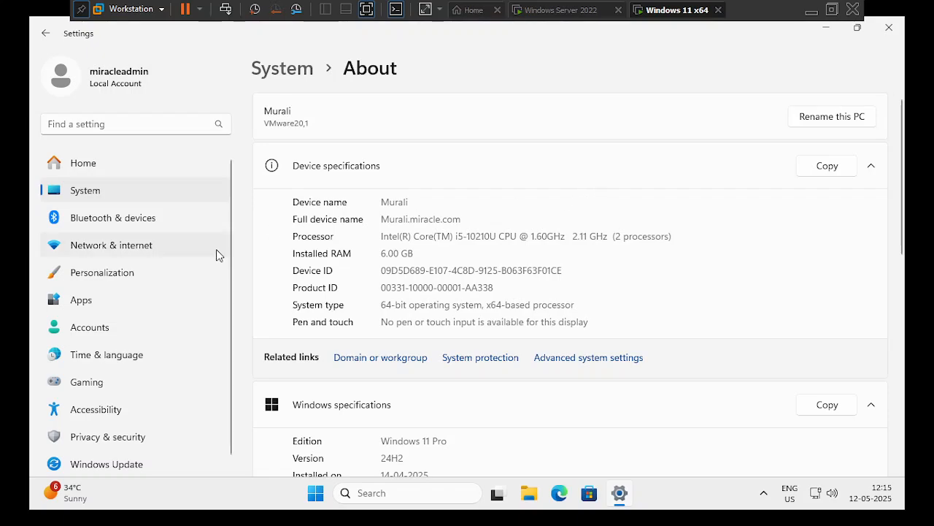
scroll(423, 359, "down", 2)
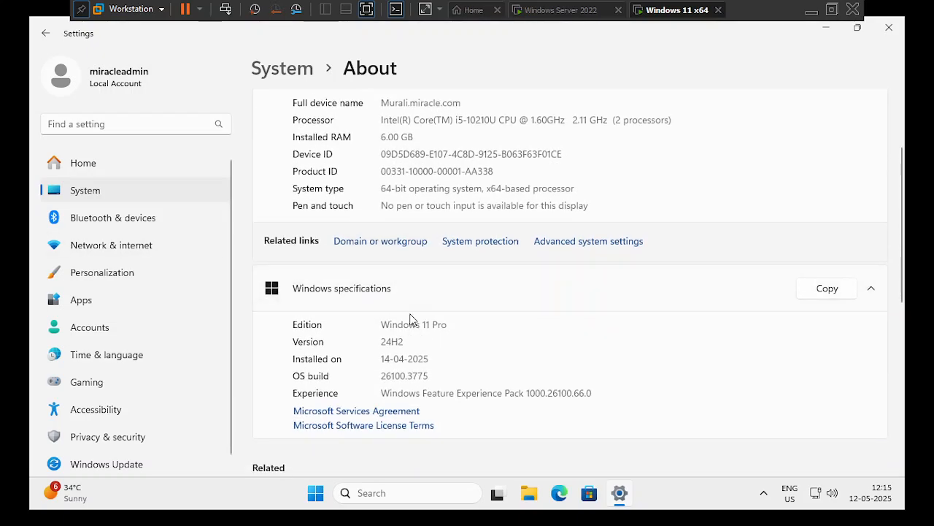
- Confirm the domain reads miracle.com in System Properties, then close it and Settings
left_click(394, 242)
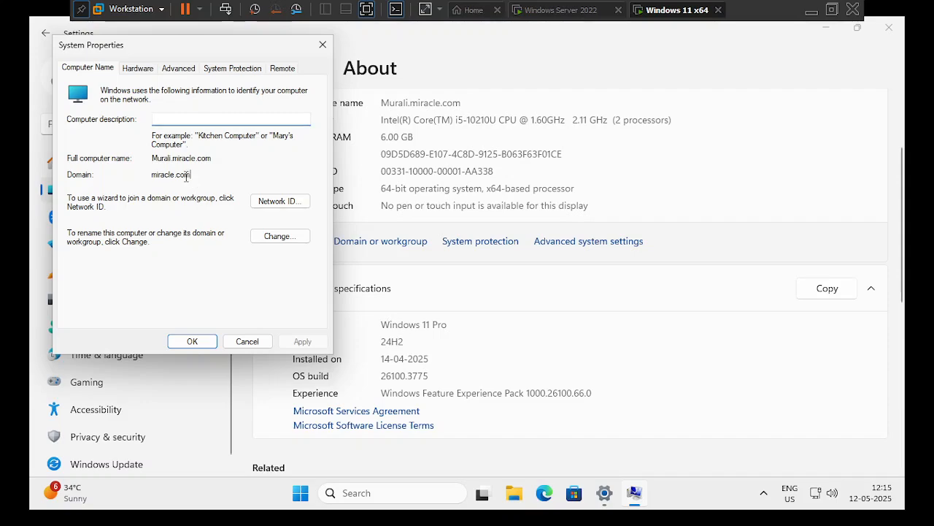
left_click_drag(191, 176, 153, 176)
left_click(153, 175)
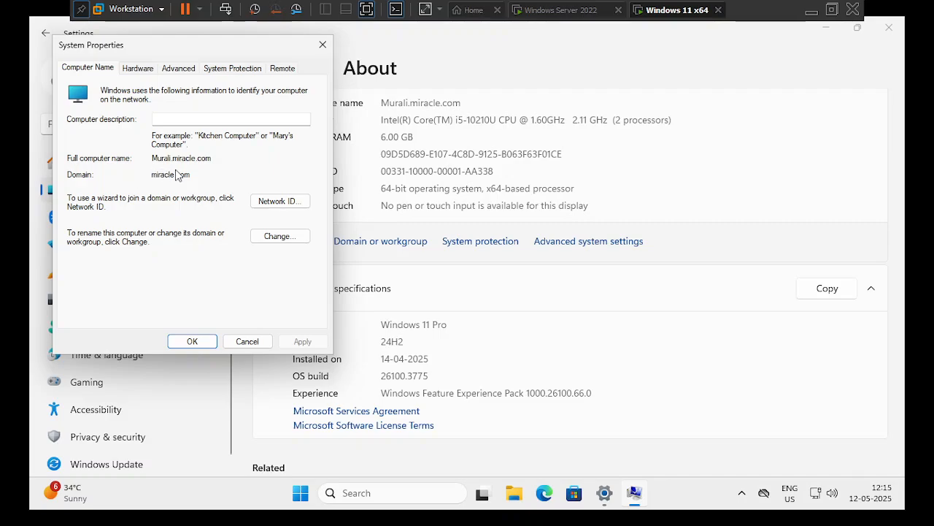
left_click_drag(202, 177, 151, 176)
left_click(237, 178)
left_click_drag(210, 178, 152, 177)
left_click(224, 180)
left_click(323, 45)
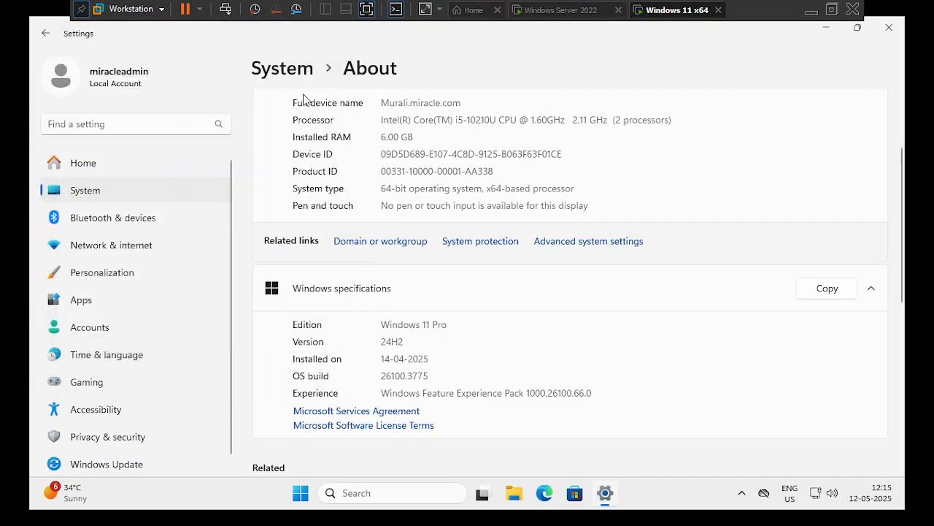
left_click(889, 29)
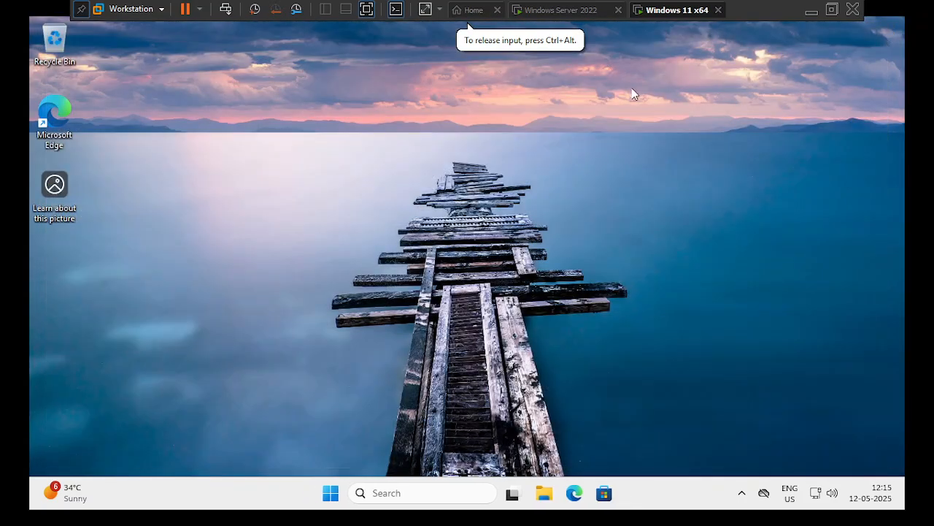
- Switch to the Windows Server 2022 VM and sign in with the administrator password
left_click(577, 11)
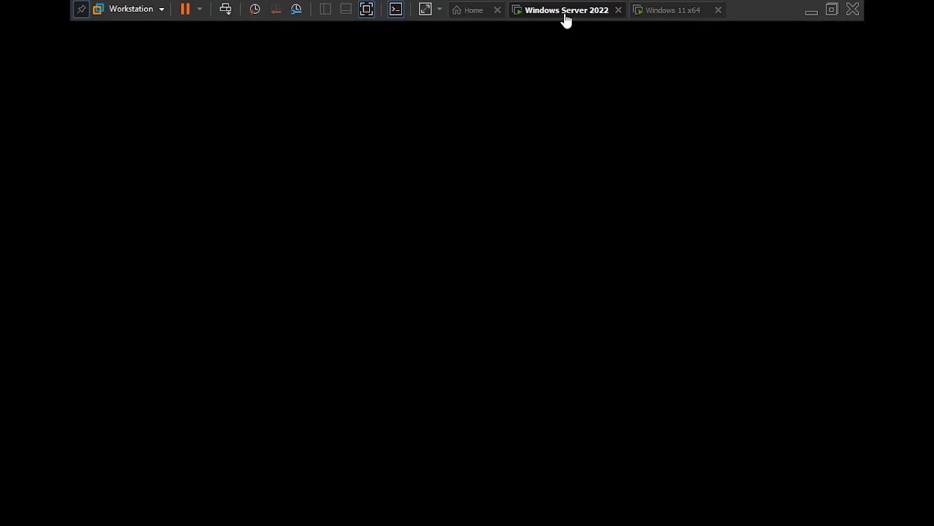
left_click(502, 168)
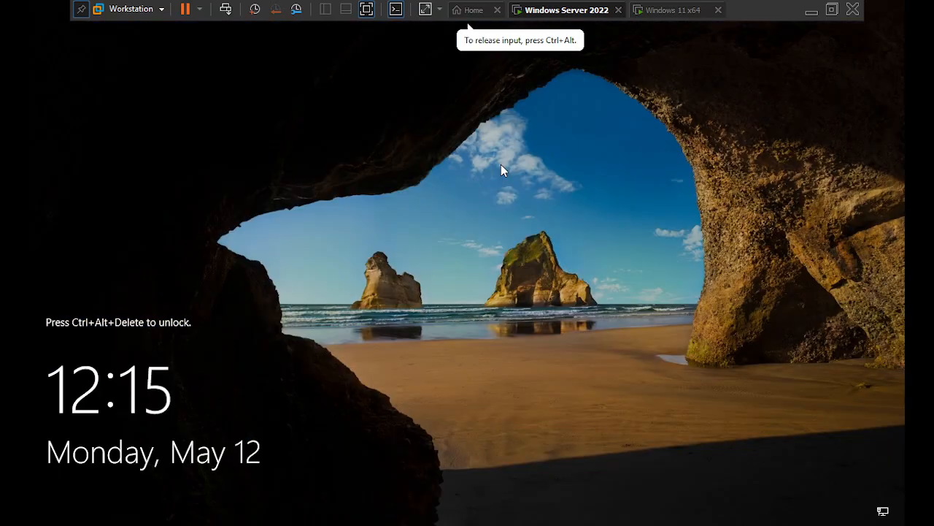
left_click(227, 9)
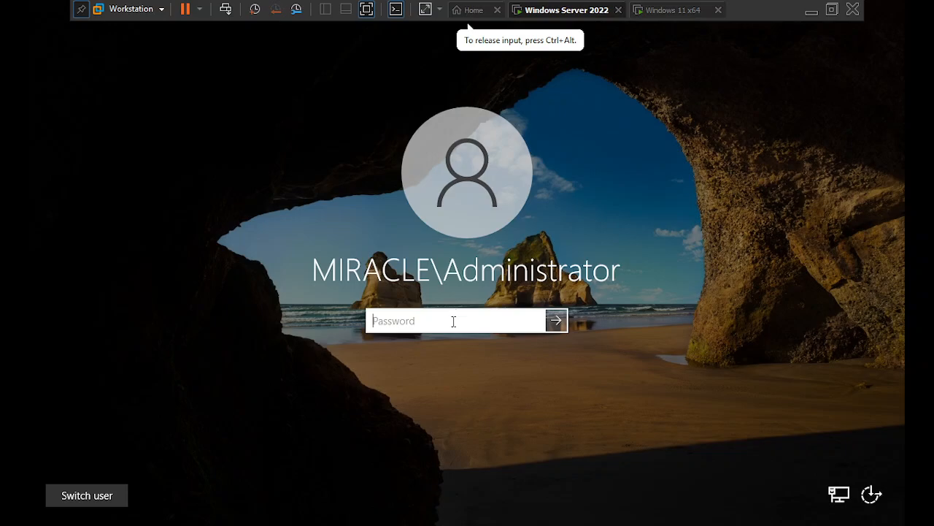
type("••••••••••")
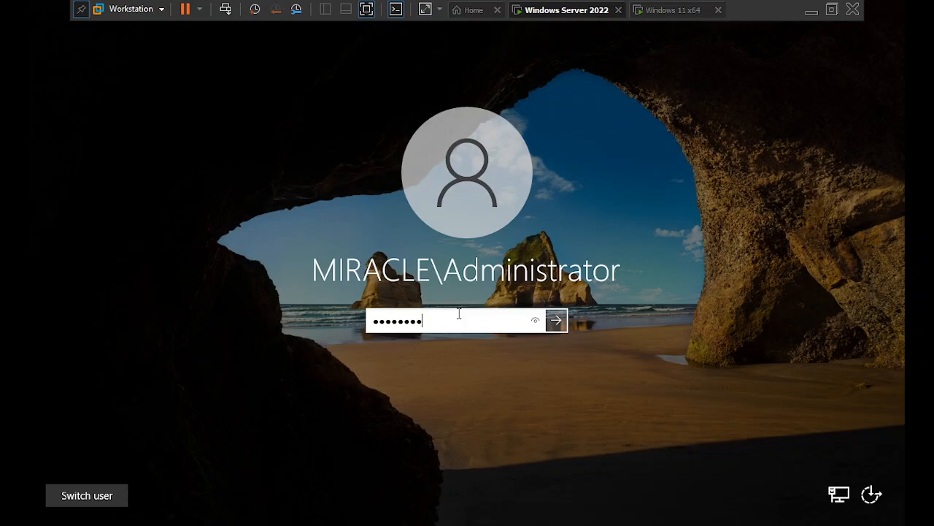
key("Return")
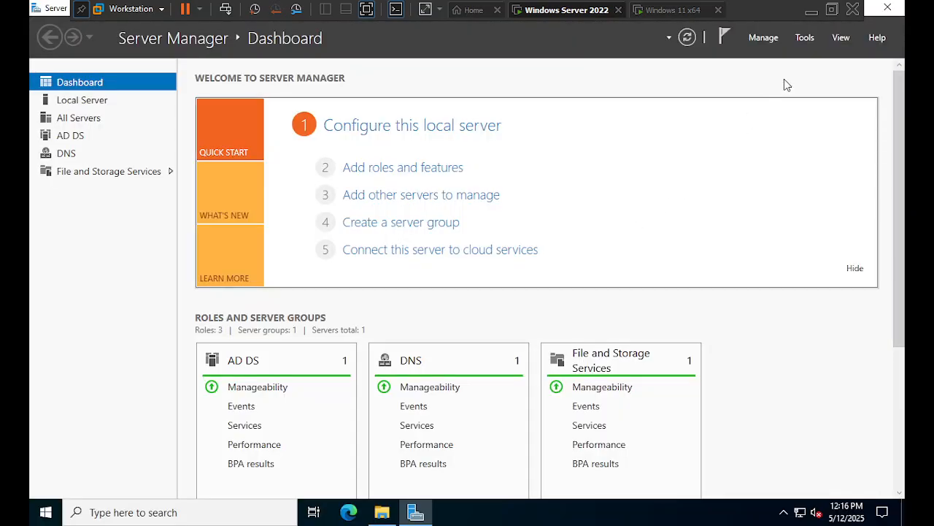
left_click(811, 10)
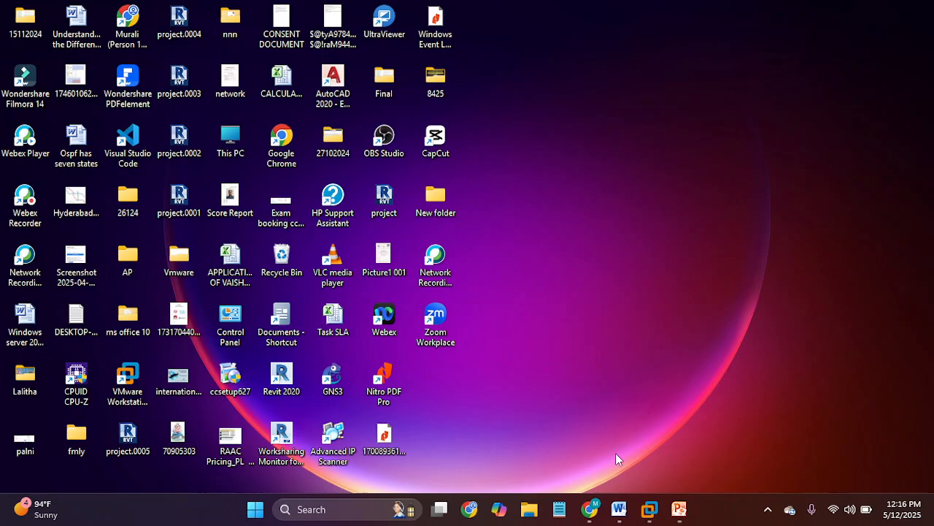
left_click(619, 509)
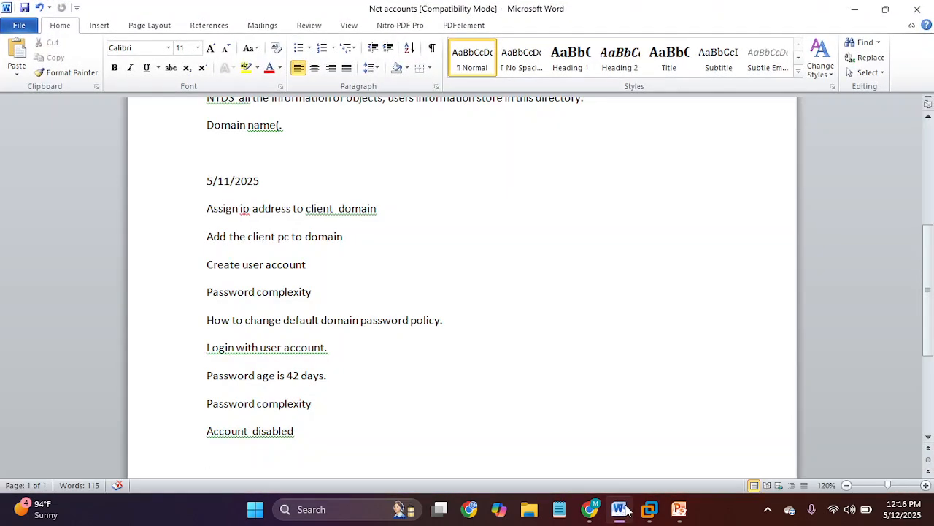
left_click(619, 509)
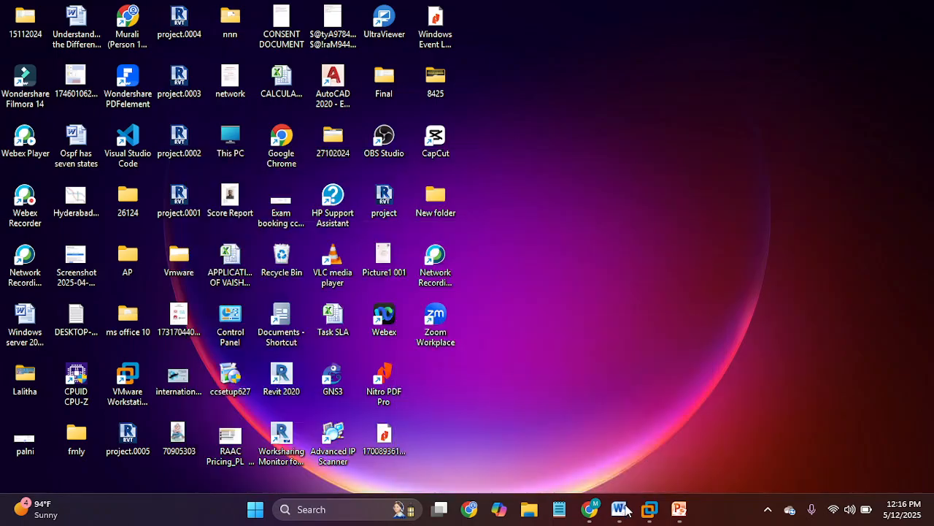
left_click(649, 509)
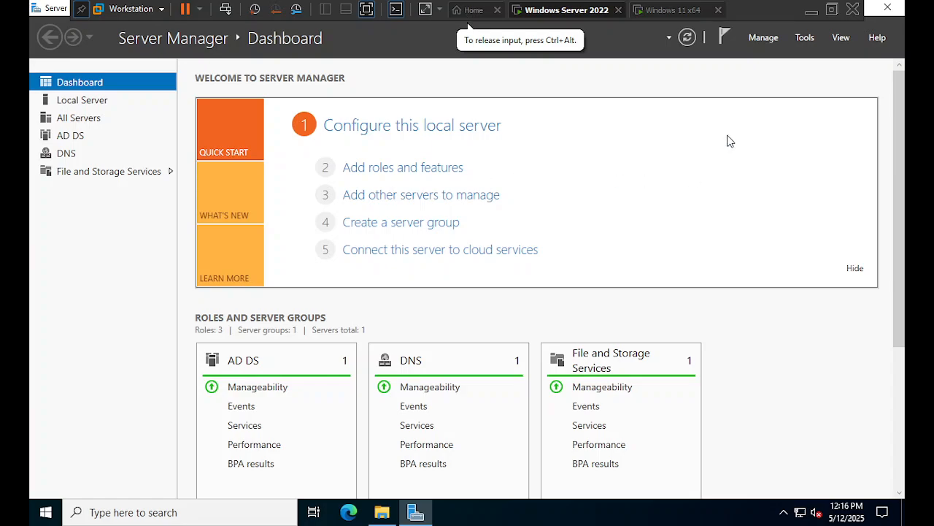
- Open Active Directory Users and Computers, browse miracle.com's Users container, then close it
left_click(810, 40)
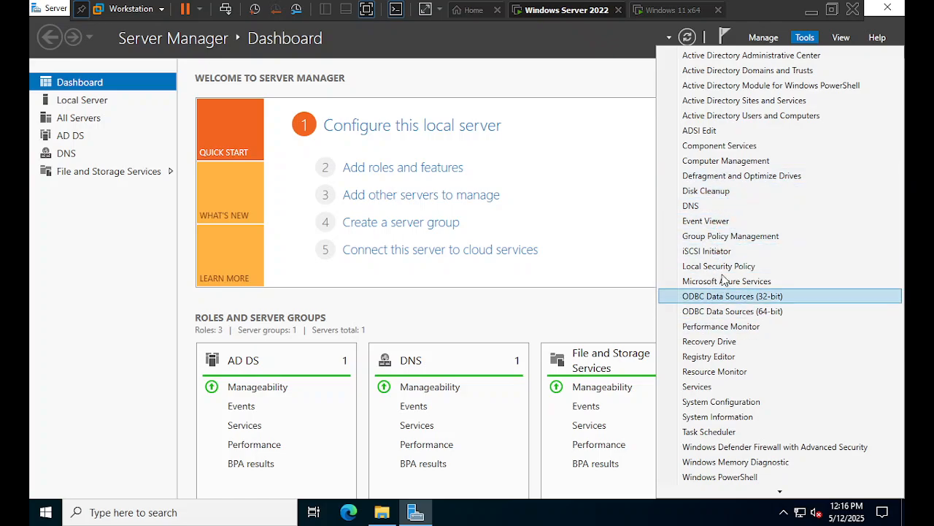
left_click(748, 117)
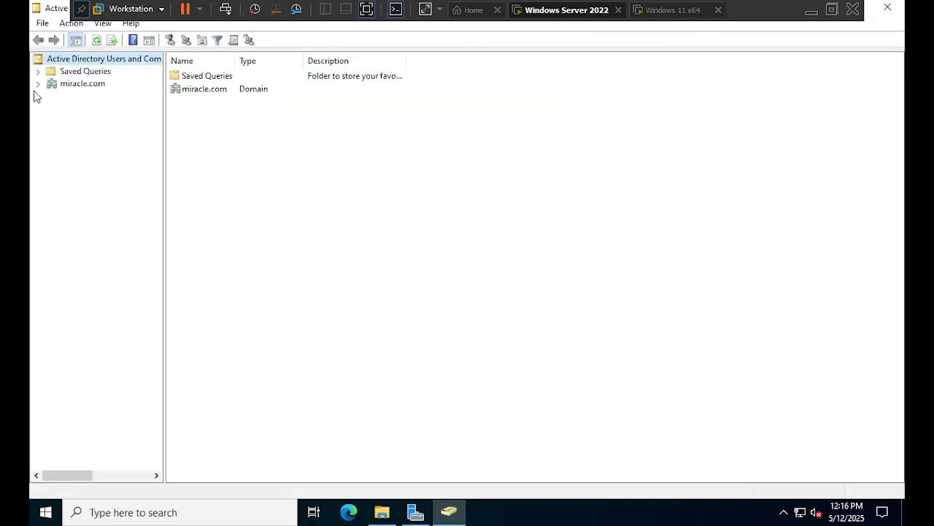
left_click(39, 85)
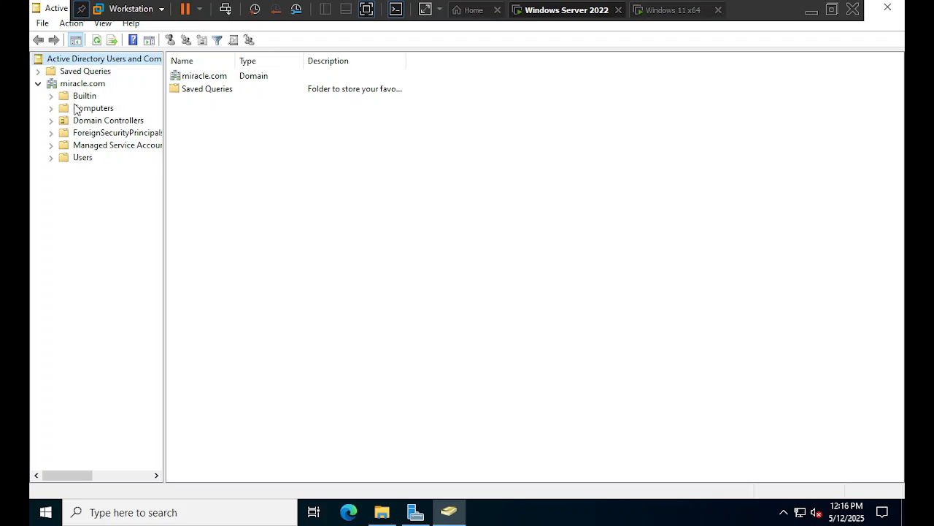
left_click(83, 157)
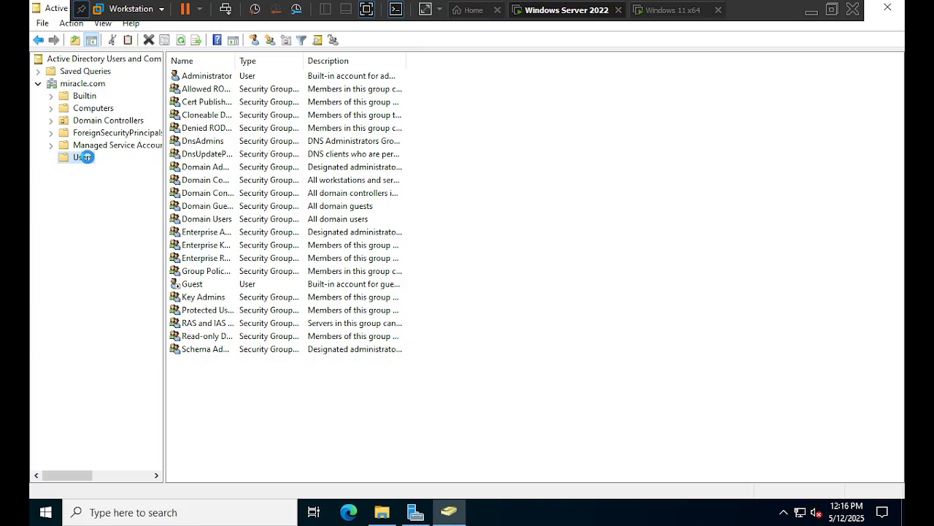
right_click(88, 160)
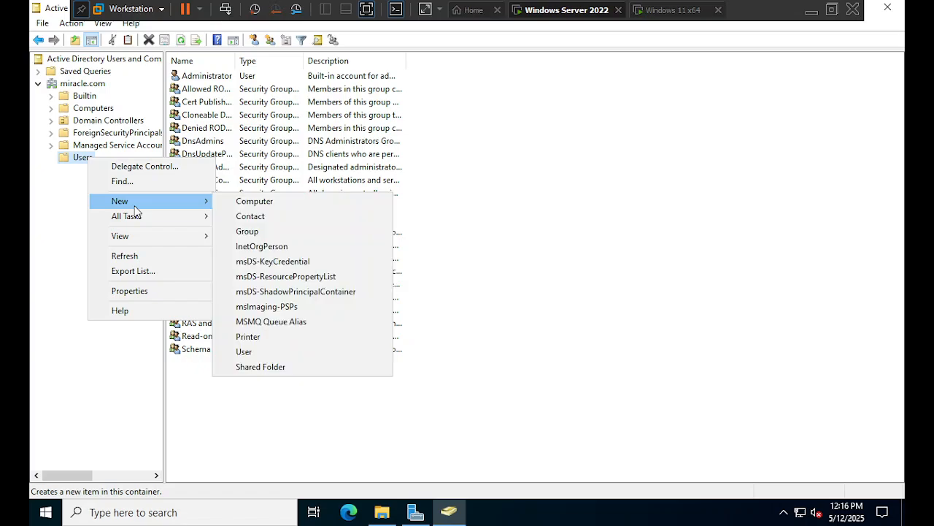
mouse_move(201, 214)
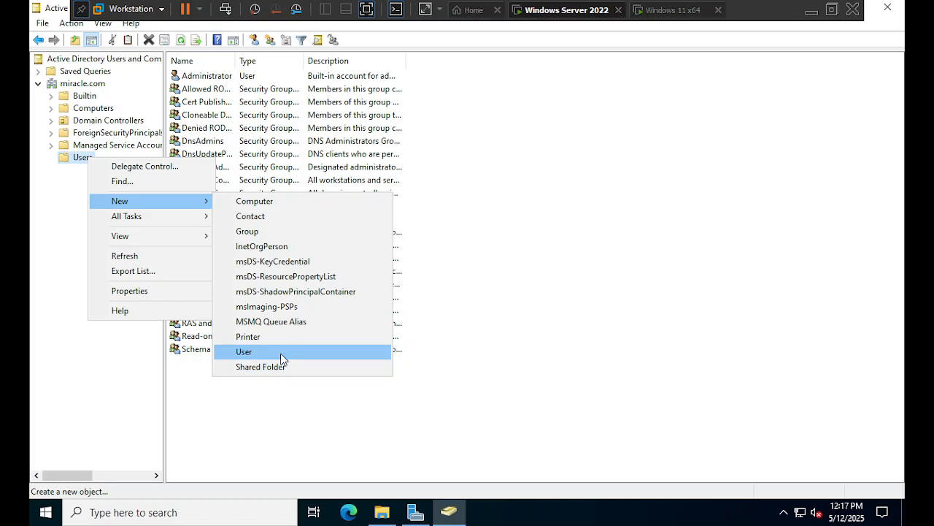
left_click(110, 356)
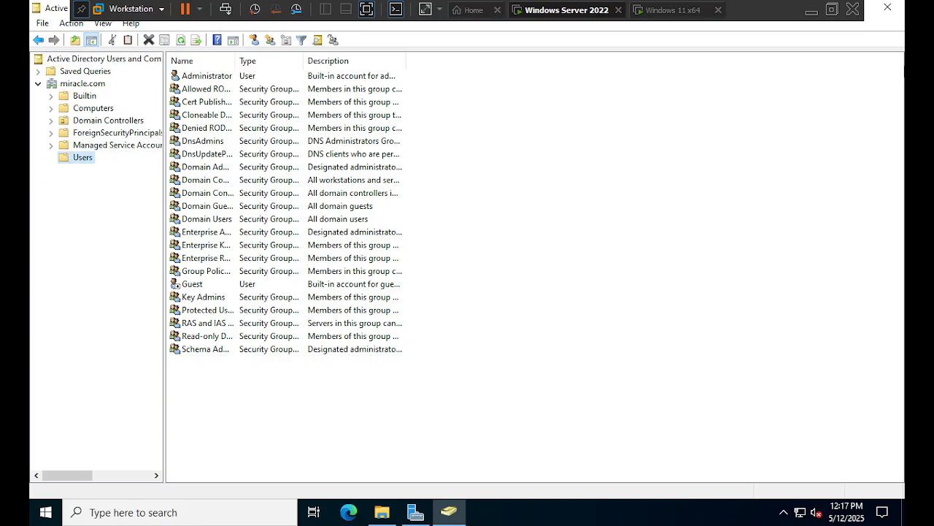
left_click(900, 11)
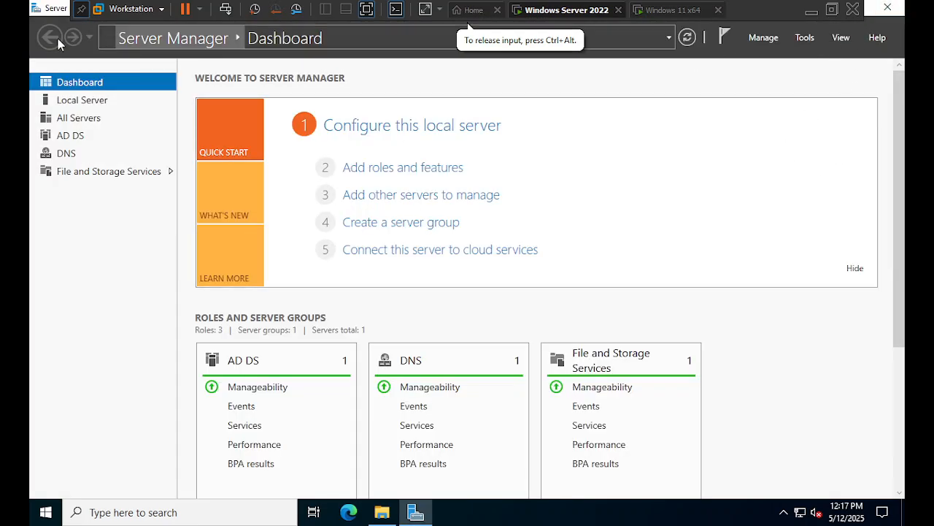
- Relaunch Active Directory Users and Computers and display the miracle.com Users container
left_click(805, 40)
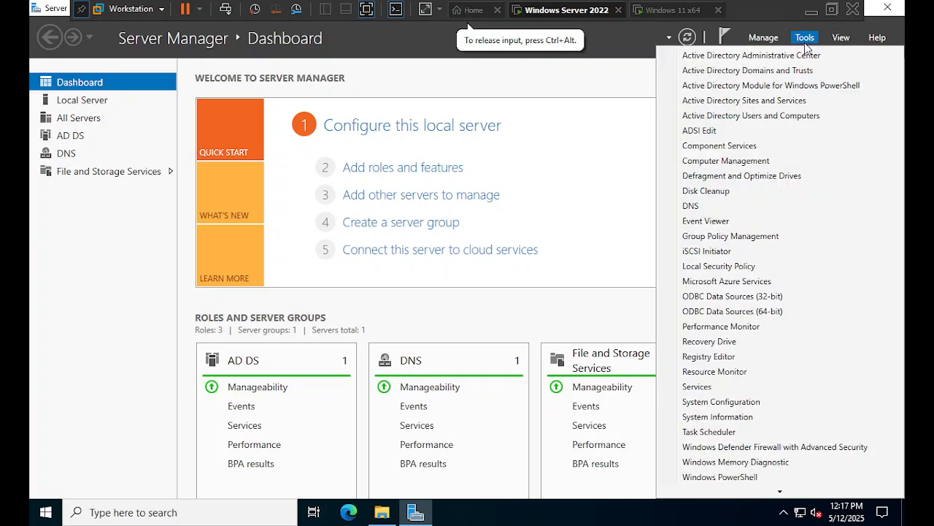
left_click(768, 118)
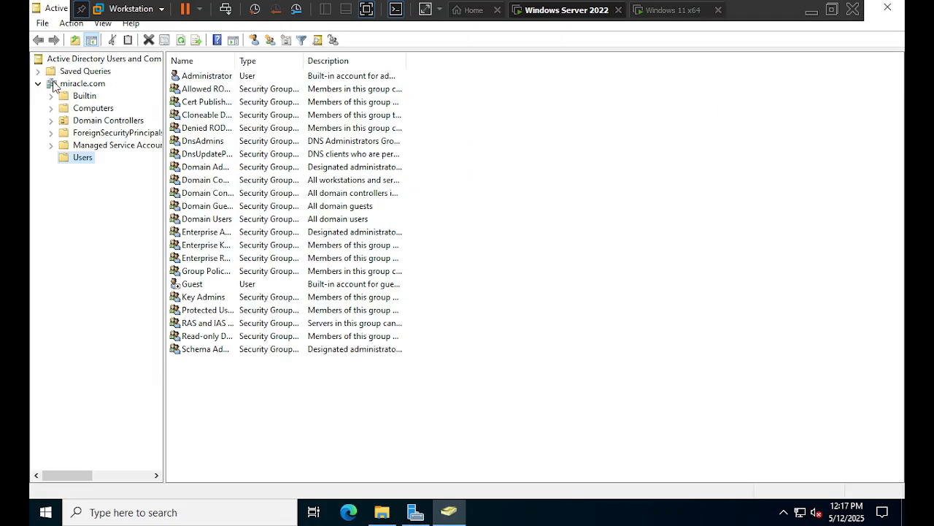
left_click(82, 86)
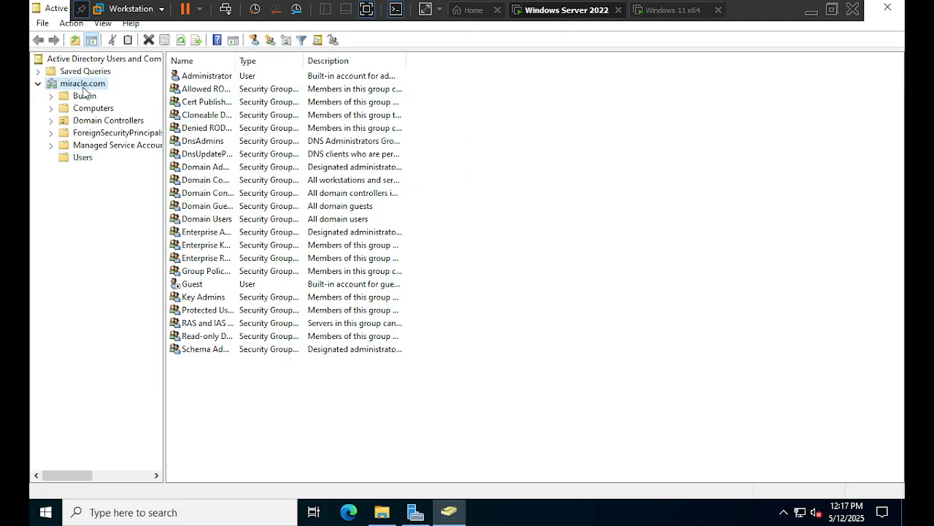
left_click(83, 158)
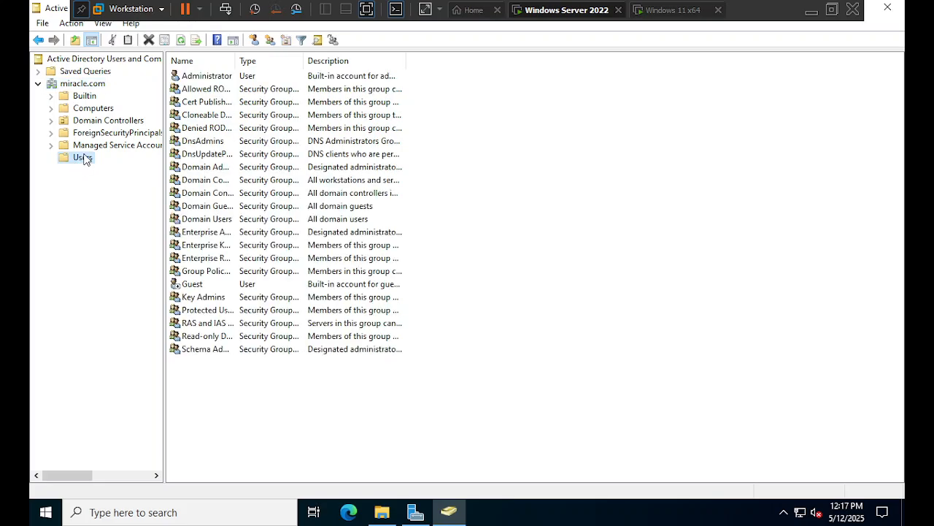
- Open a New Object - User form in the Users container and centre it on screen
right_click(84, 159)
mouse_move(134, 196)
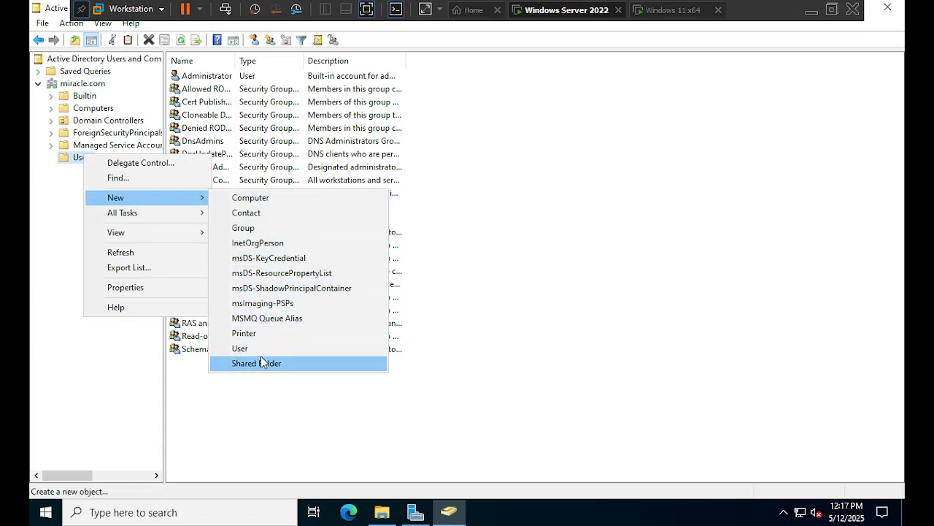
left_click(240, 349)
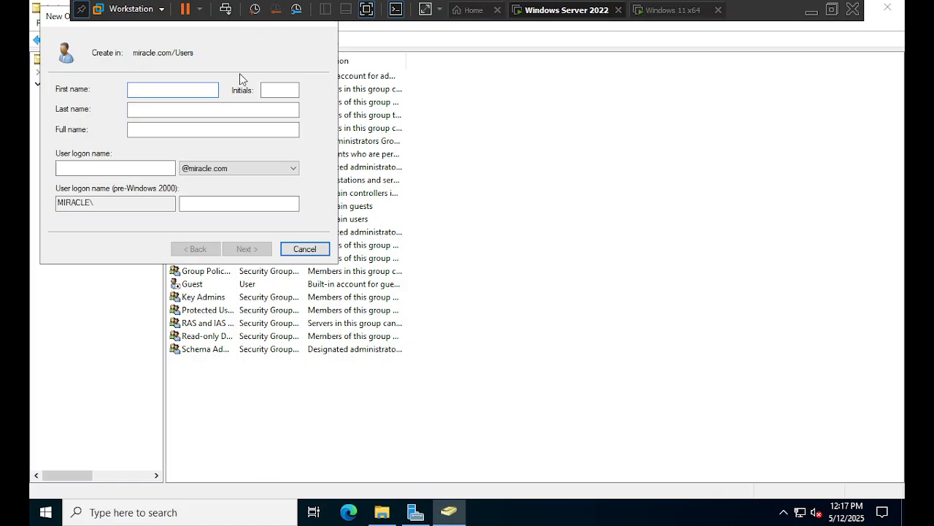
left_click_drag(51, 26, 426, 139)
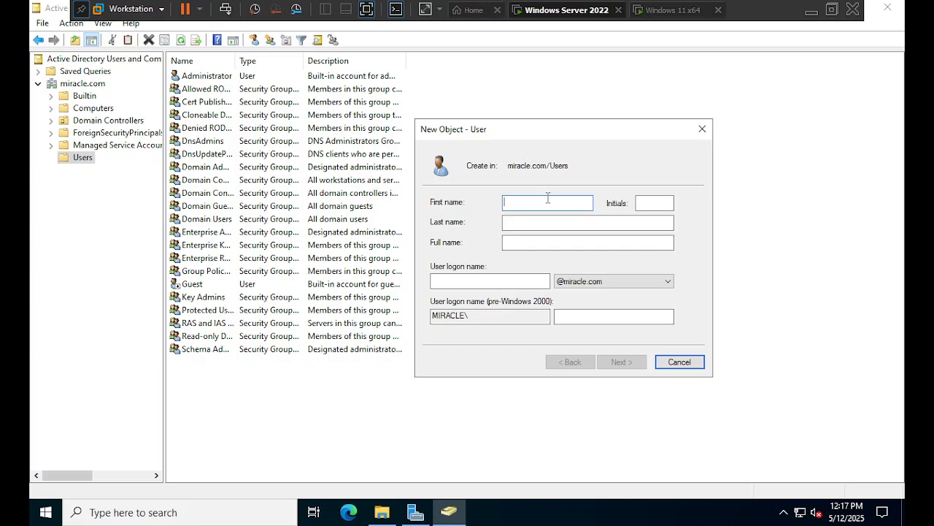
- Enter the user's first name, last-name initial and a logon name
type("Sathis")
key("Tab")
key("Tab")
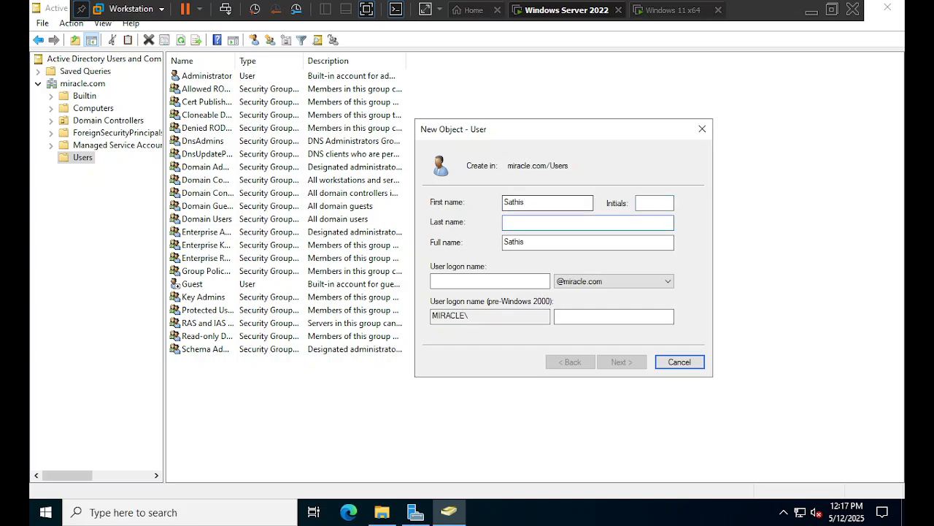
type("P")
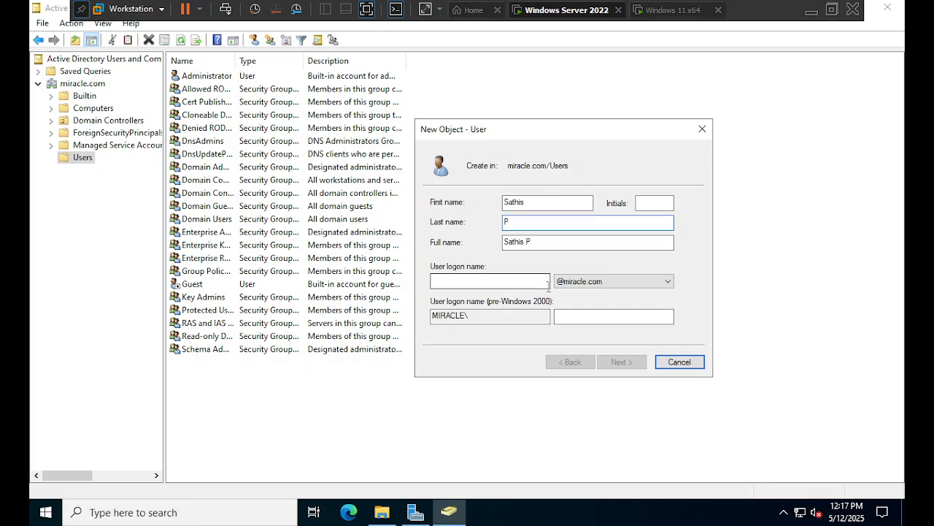
left_click(508, 284)
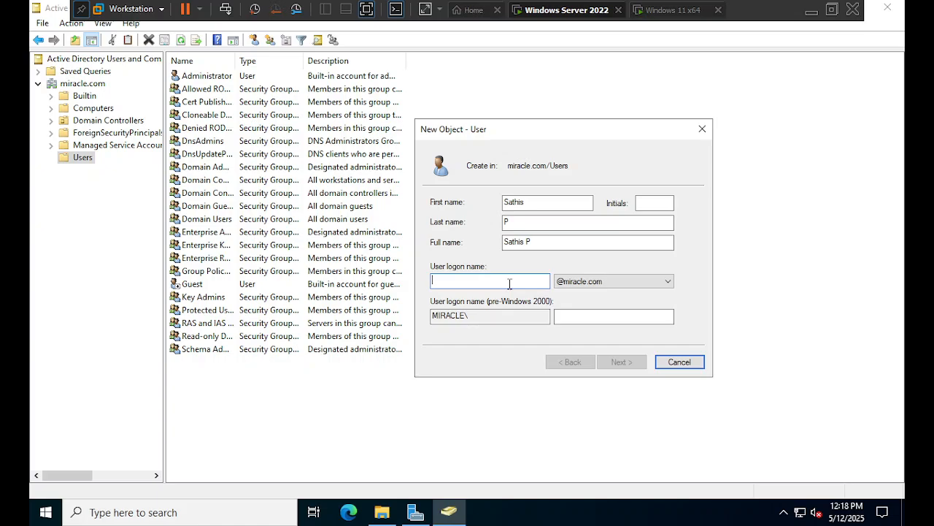
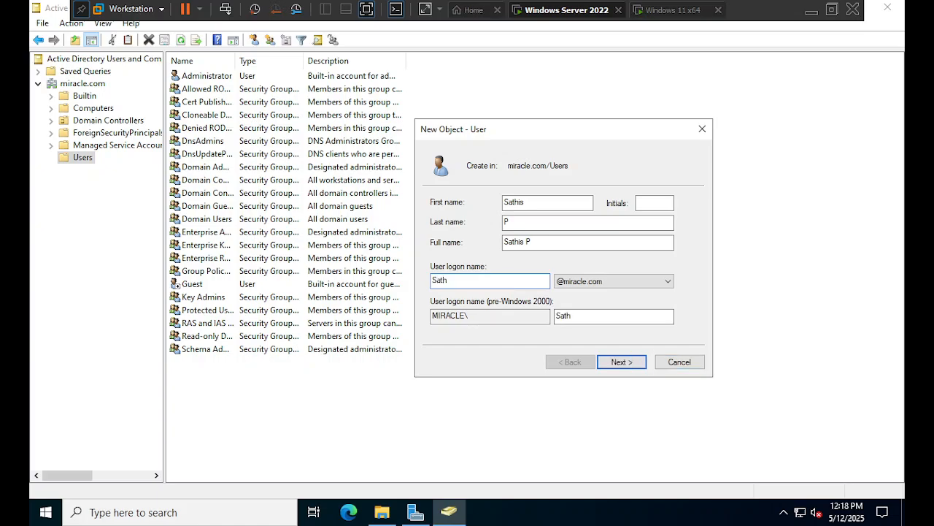
- Correct the spelling of the first name and retype the logon name to match
left_click(524, 202)
key("BackSpace")
key("BackSpace")
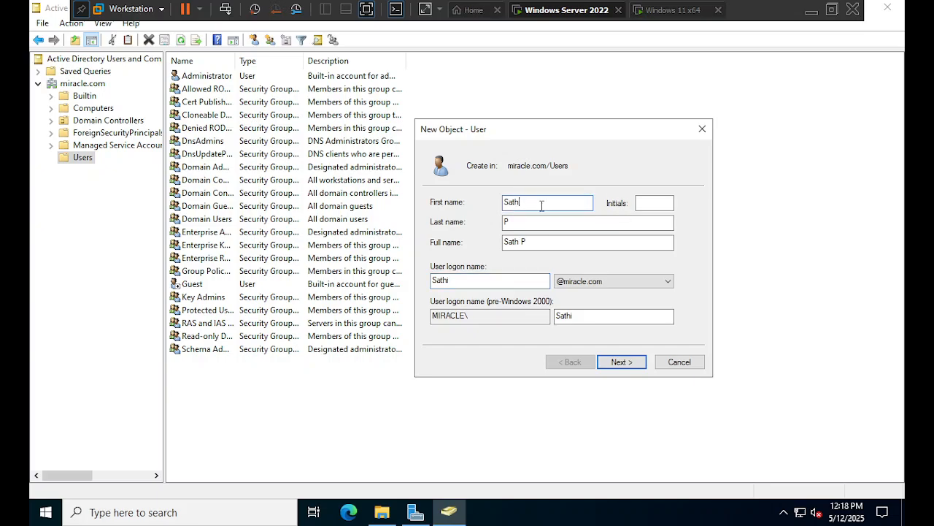
key("BackSpace")
type("eesh")
left_click(471, 280)
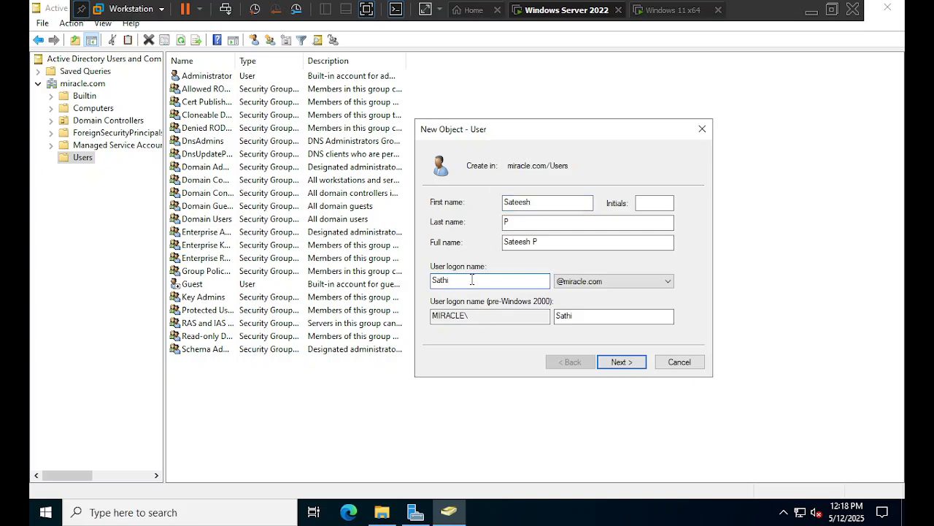
type("teesh")
type("P")
key("BackSpace")
key("BackSpace")
- Replace the last-name initial with the user's full surname
left_click(546, 221)
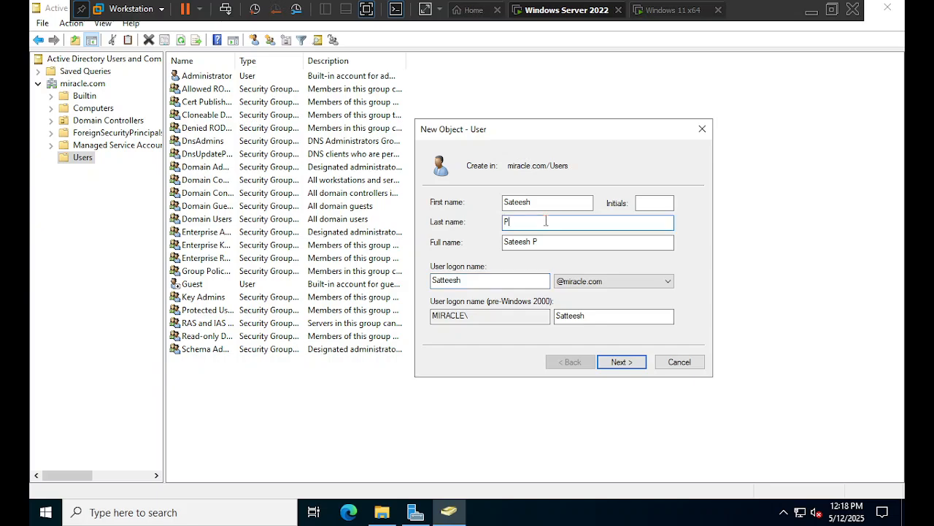
key("BackSpace")
type("P")
key("BackSpace")
type("Pa")
key("BackSpace")
- Enter and confirm the user's initial password, then finish creating the account
left_click(622, 362)
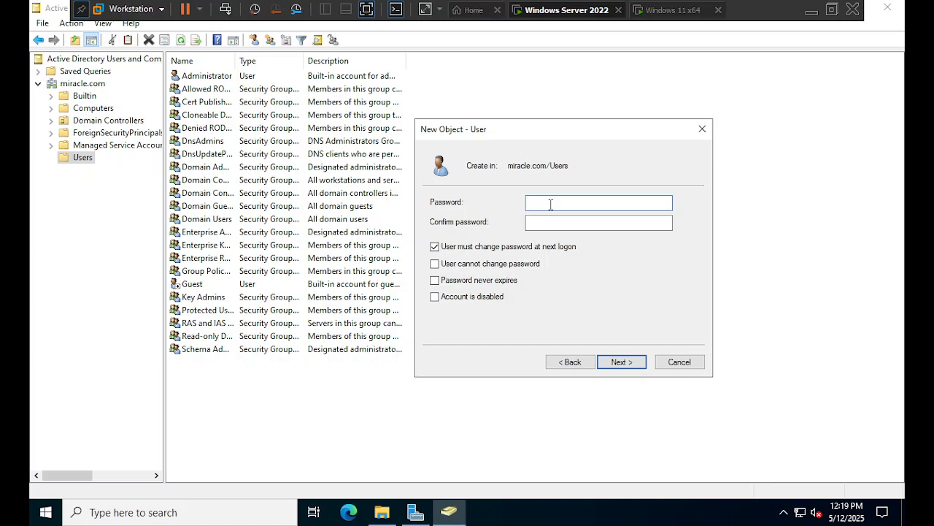
type("Pa$$w0rd123!")
key("Tab")
type("Pa$$w0rd")
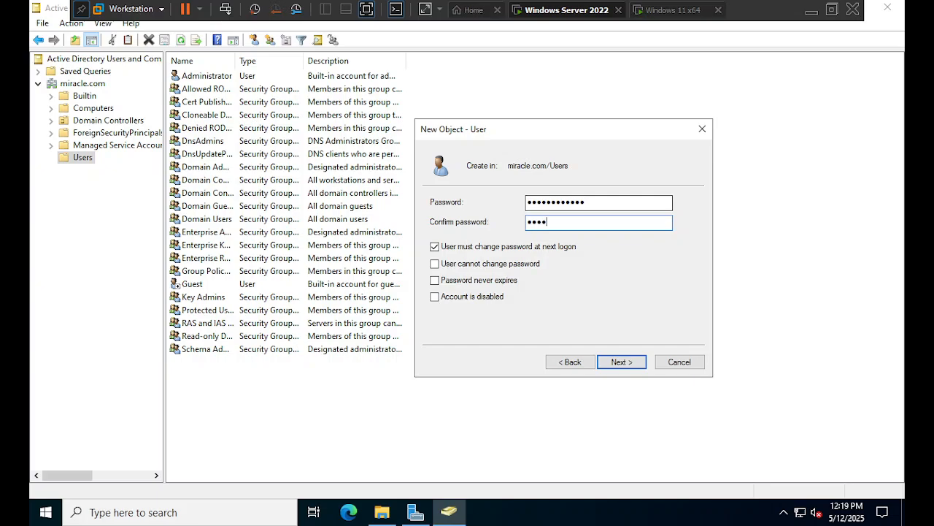
type("123!")
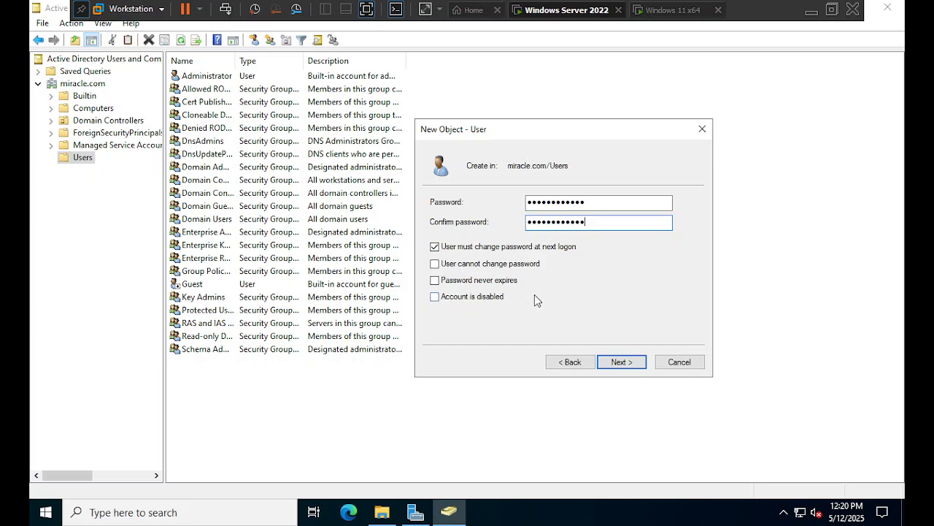
left_click(614, 365)
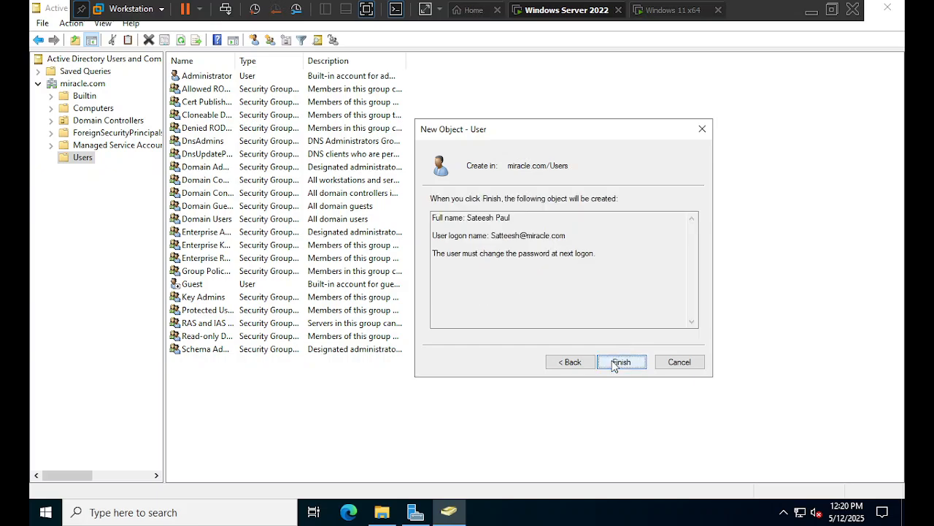
left_click(621, 362)
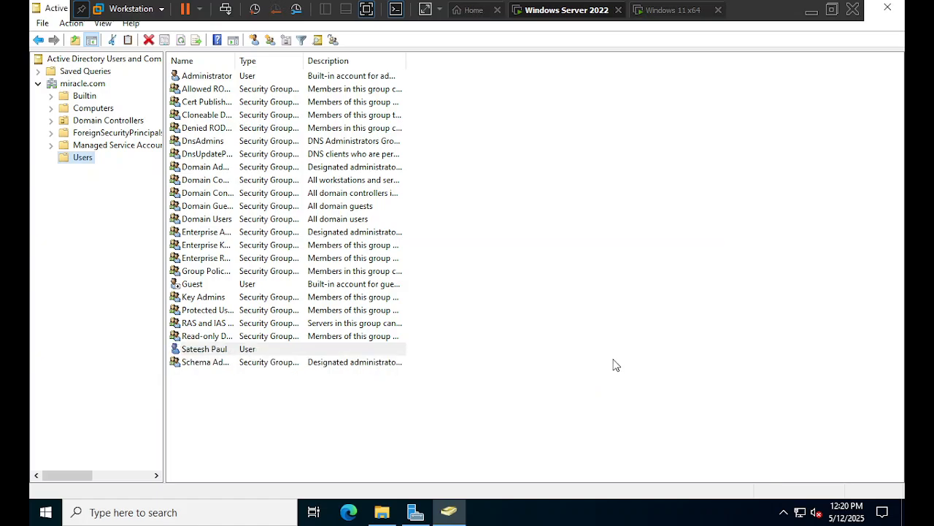
- Select the new user in the list, then bring up the Windows 11 x64 VM tab
left_click(198, 352)
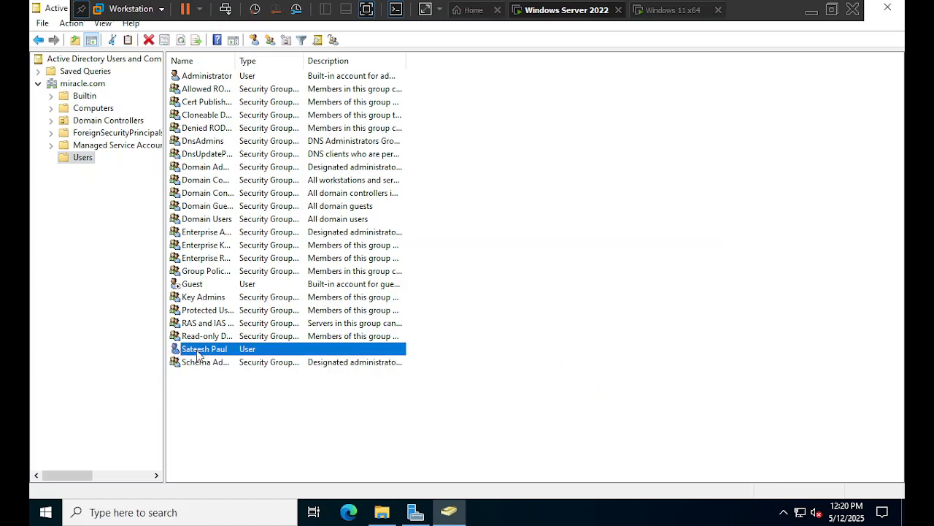
left_click(198, 369)
left_click(201, 348)
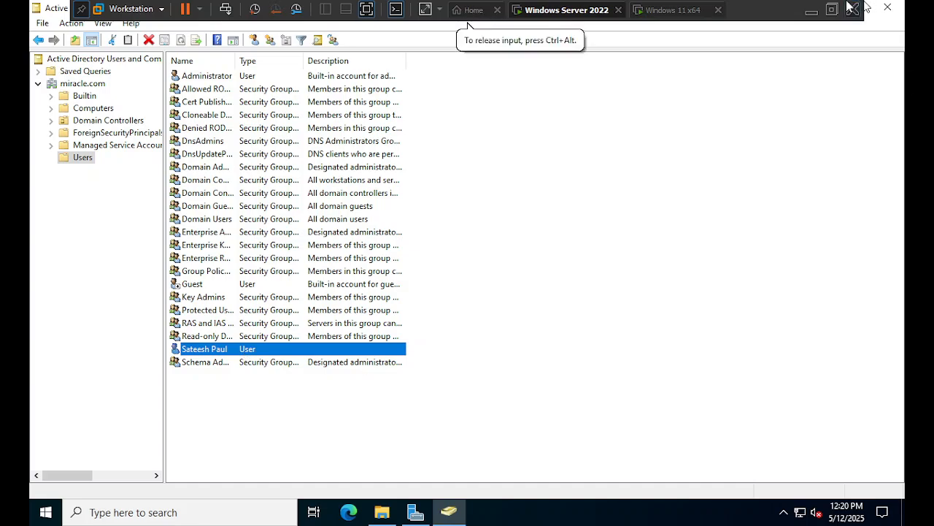
left_click(666, 15)
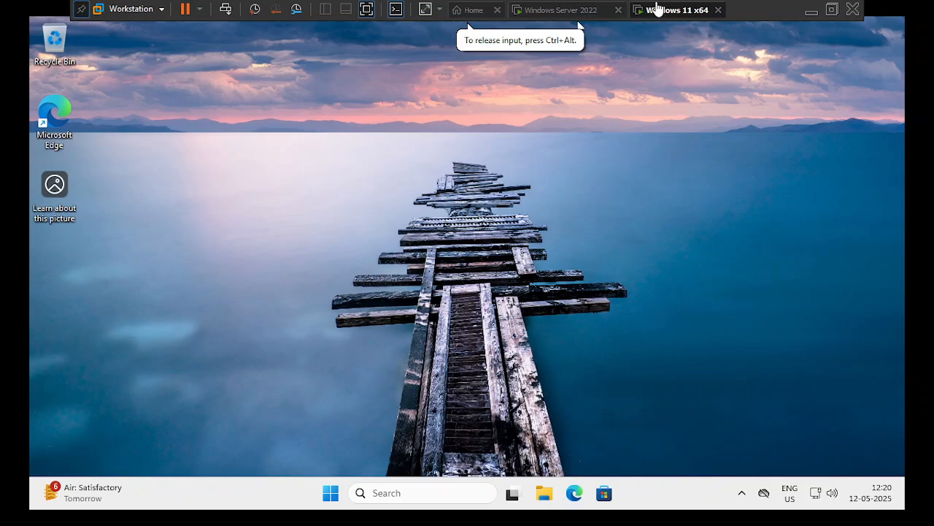
left_click(547, 13)
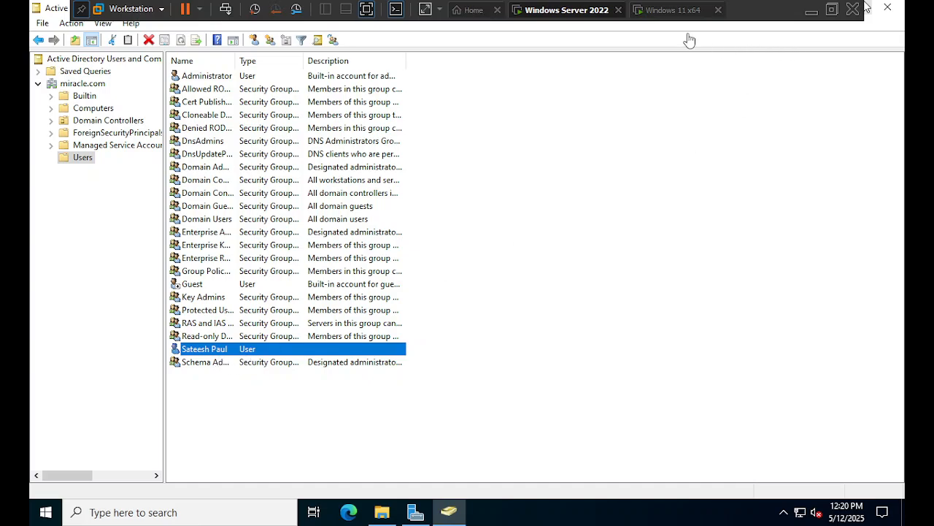
left_click(683, 12)
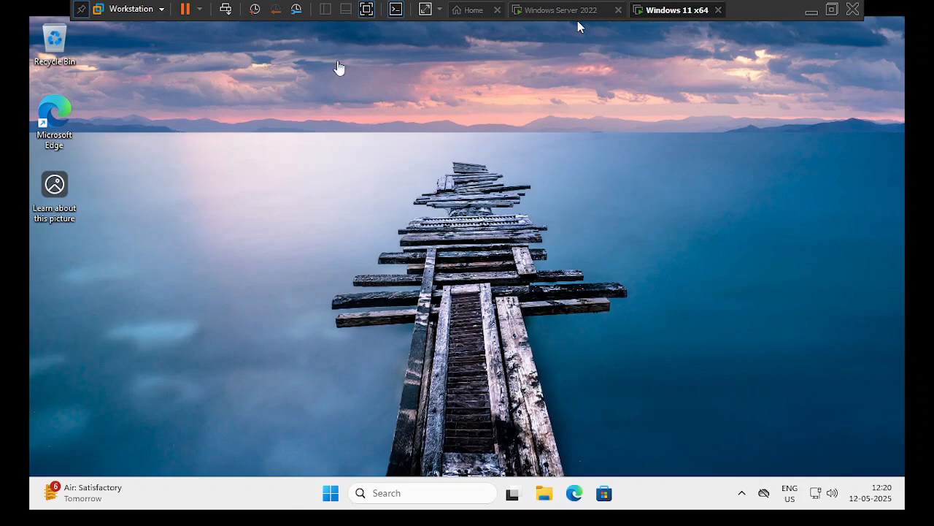
- Sign out of Windows 11 from the Start menu account button and dismiss the lock screen
left_click(330, 493)
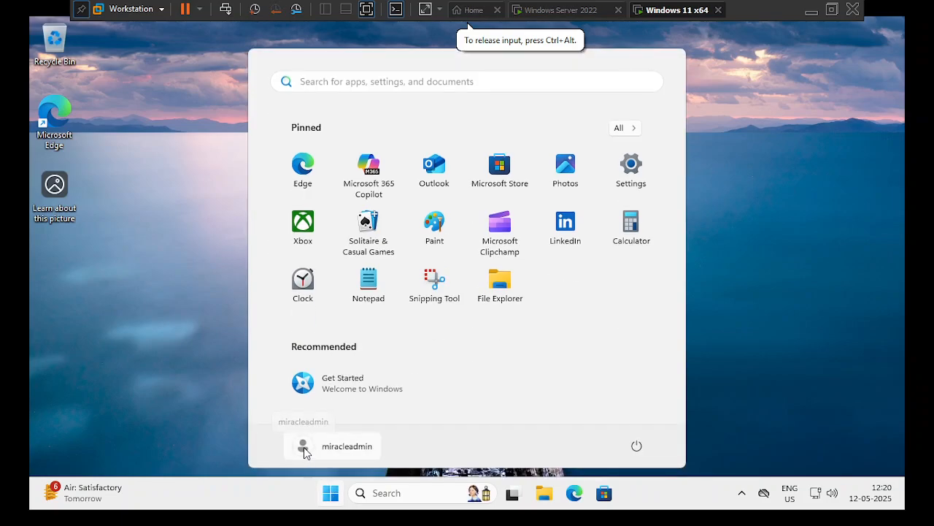
left_click(303, 446)
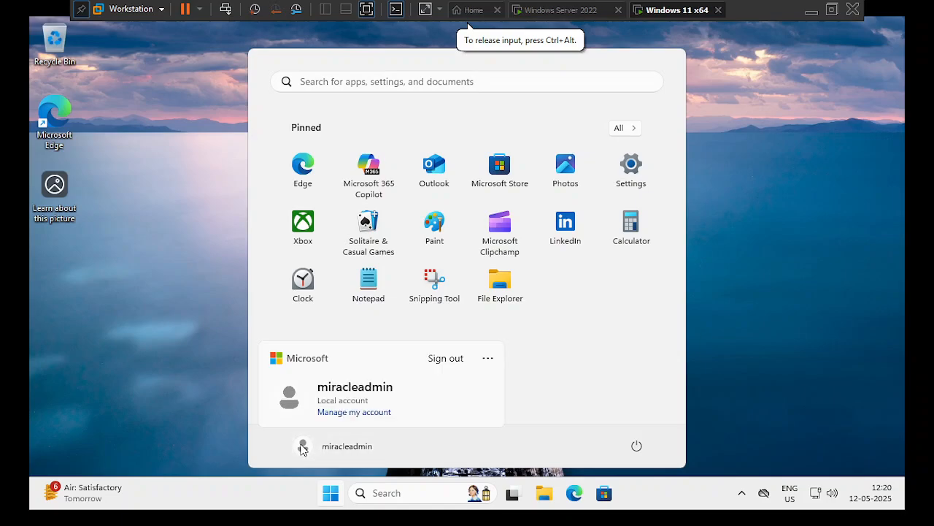
left_click(453, 358)
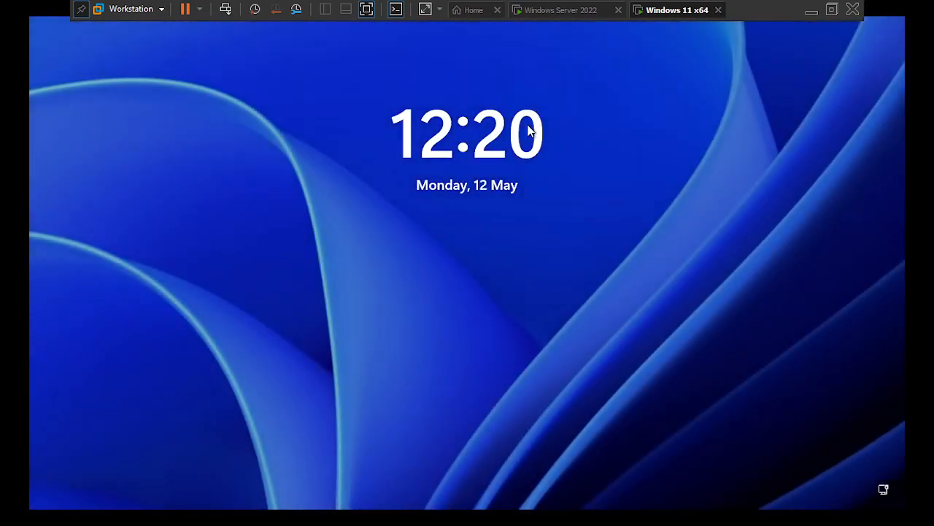
left_click(529, 226)
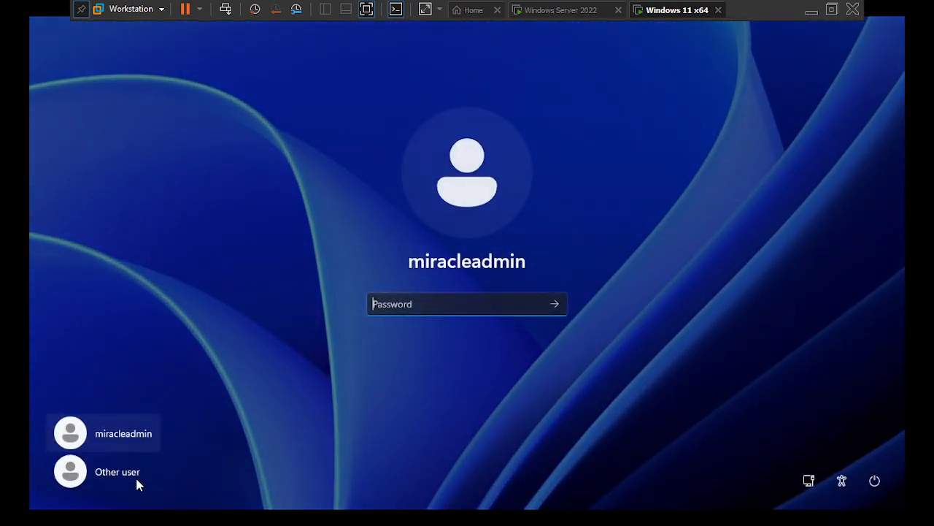
- Attempt an Other user sign-in with the new domain user's name and password
left_click(115, 478)
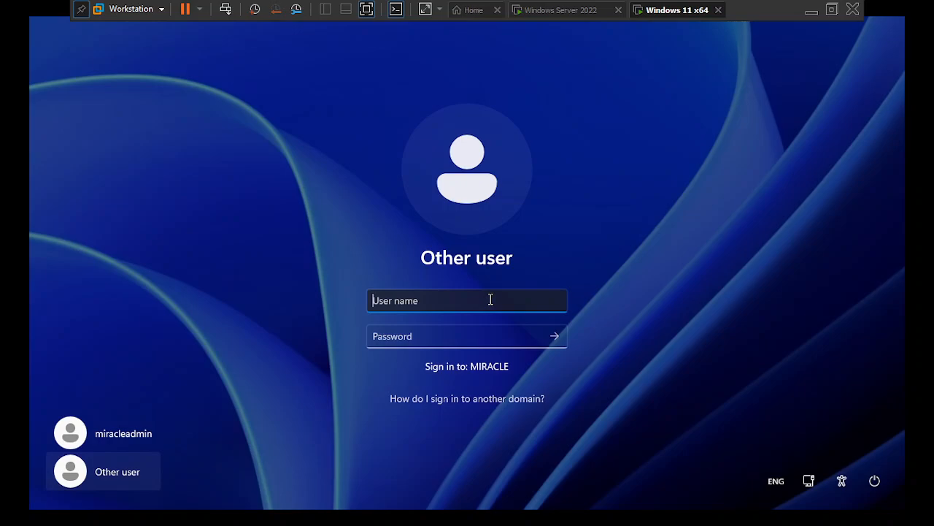
type("satheesh")
key("Tab")
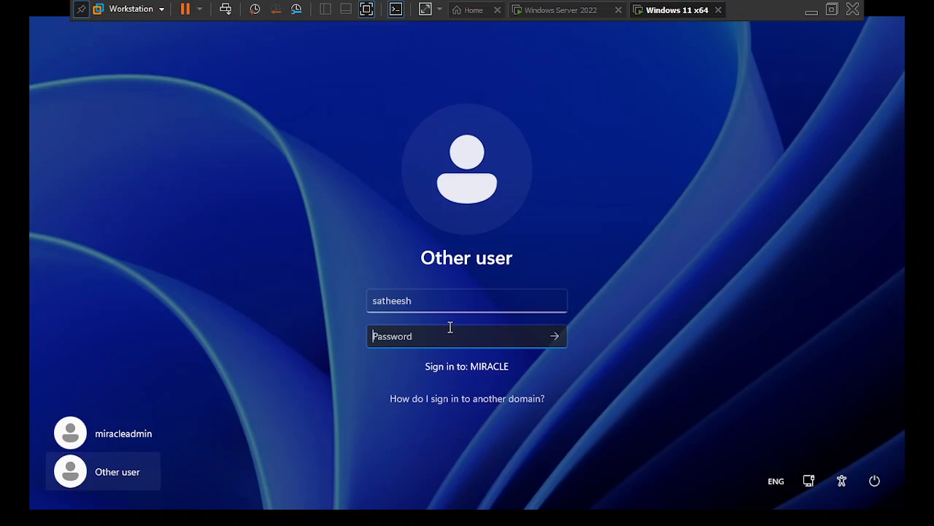
type("••••••••••••")
key("Return")
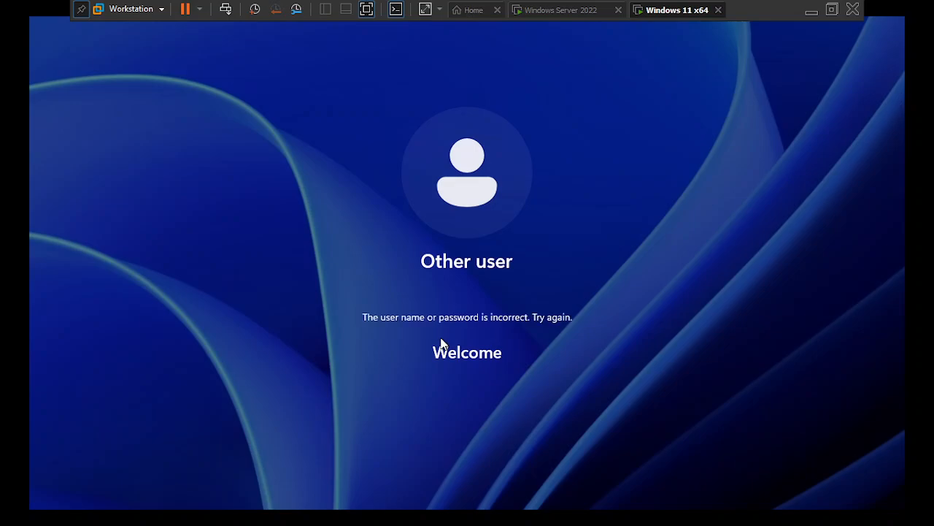
- Dismiss the incorrect password error and return to the Windows Server 2022 VM
left_click(442, 349)
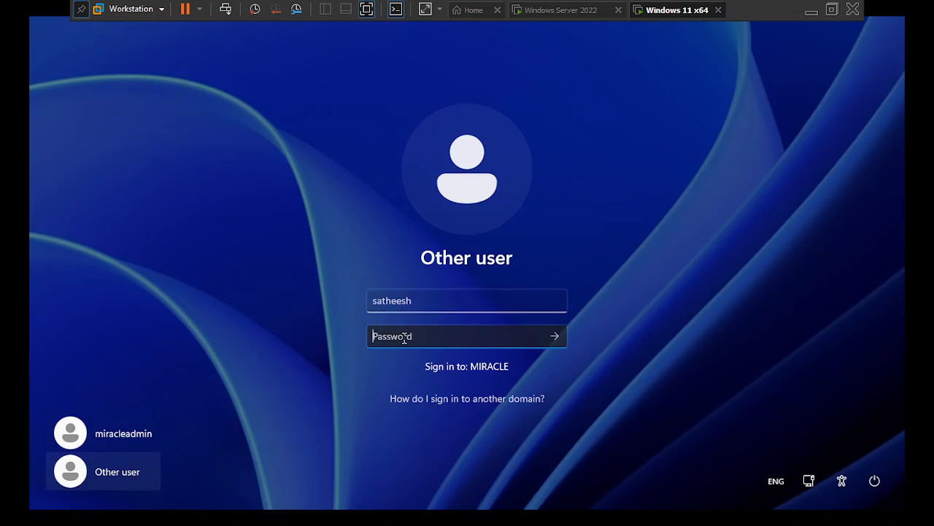
left_click(445, 304)
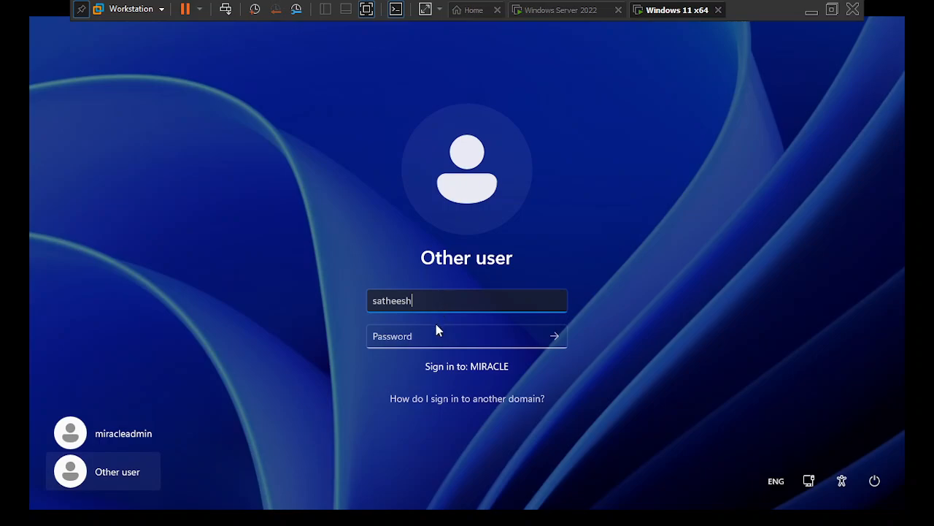
left_click(434, 333)
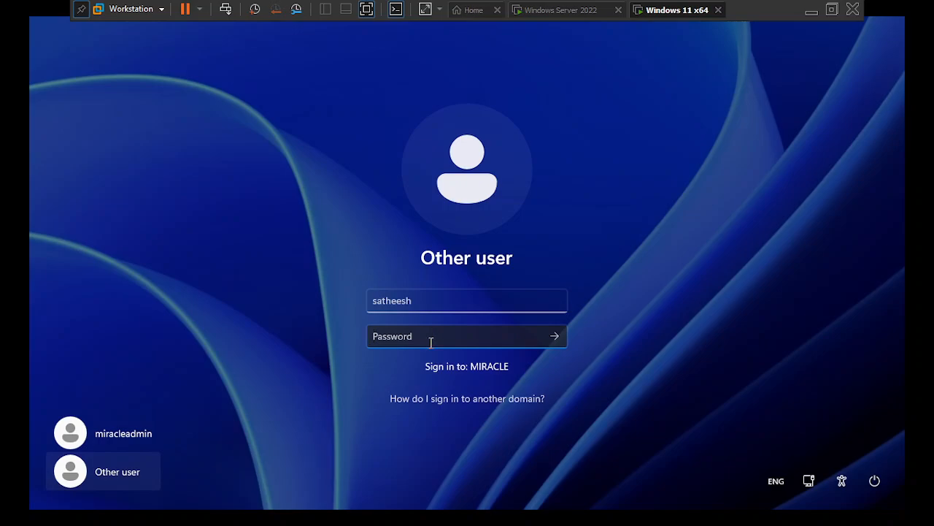
left_click(575, 12)
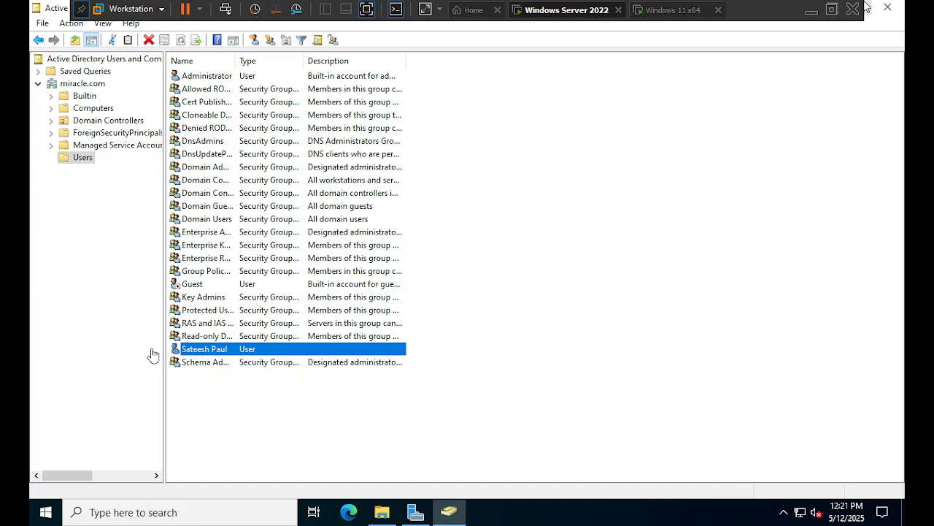
- Open the domain user's Properties, check the General tab, then read the Account tab logon name
left_click(188, 354)
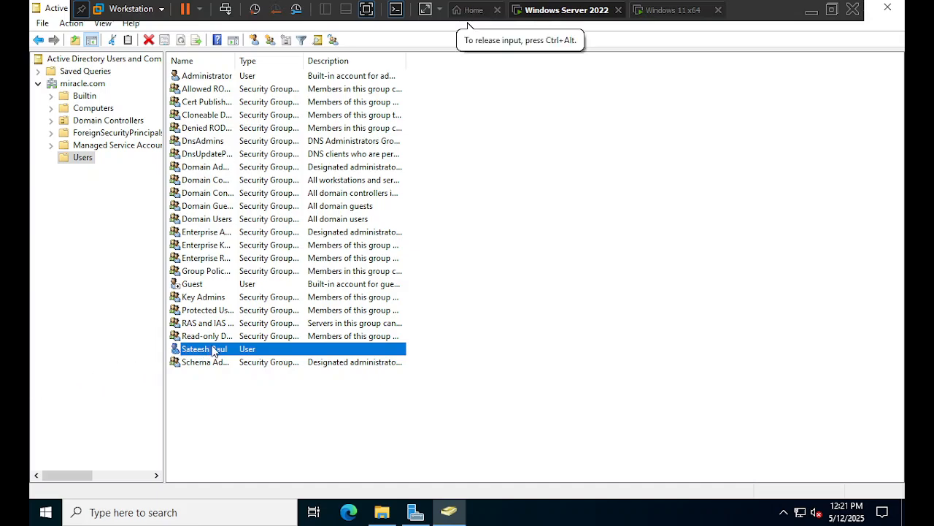
right_click(212, 351)
left_click(256, 317)
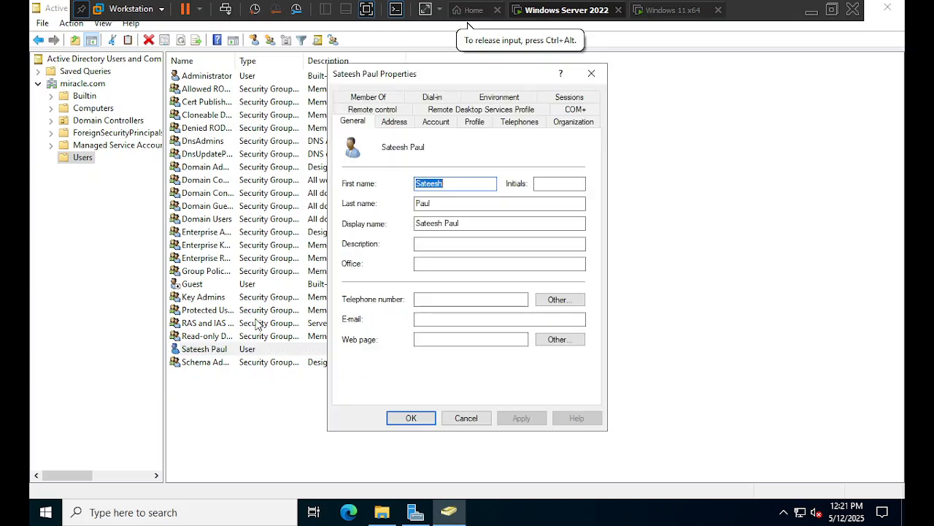
left_click(467, 223)
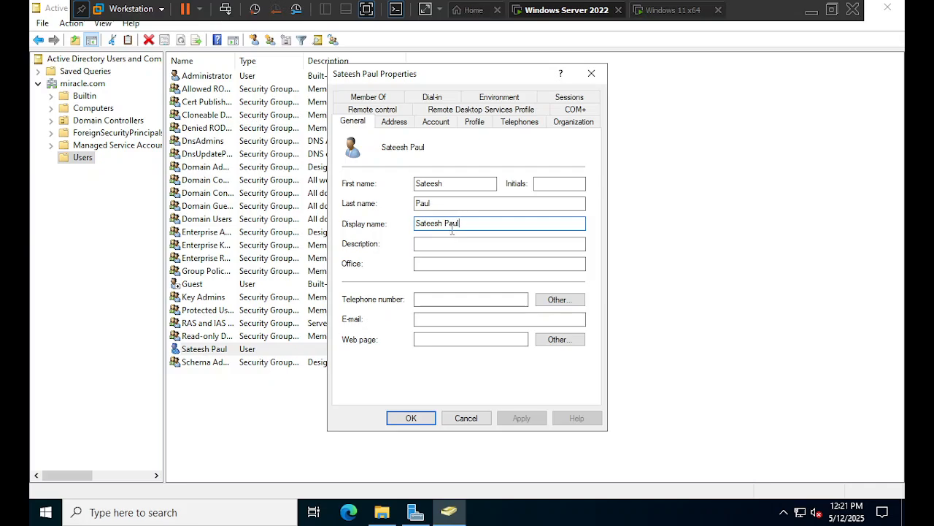
left_click(436, 123)
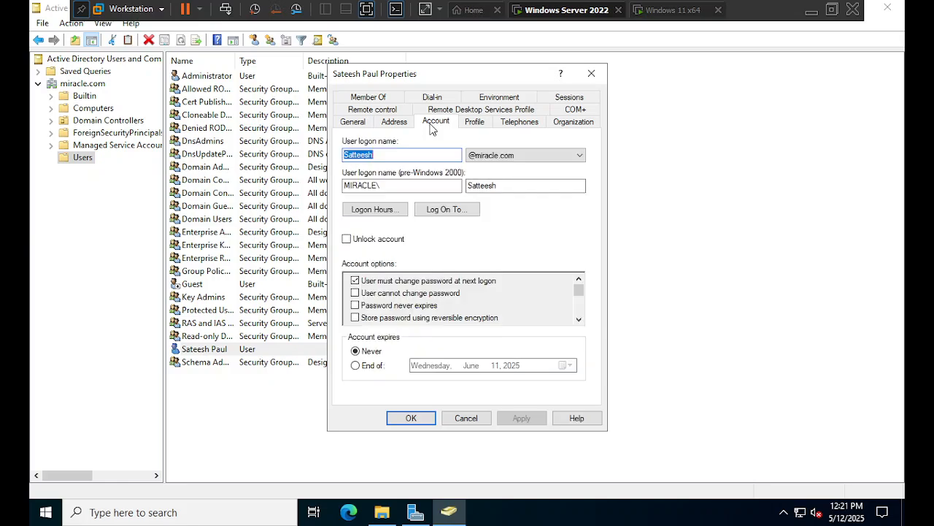
left_click(420, 156)
left_click(634, 16)
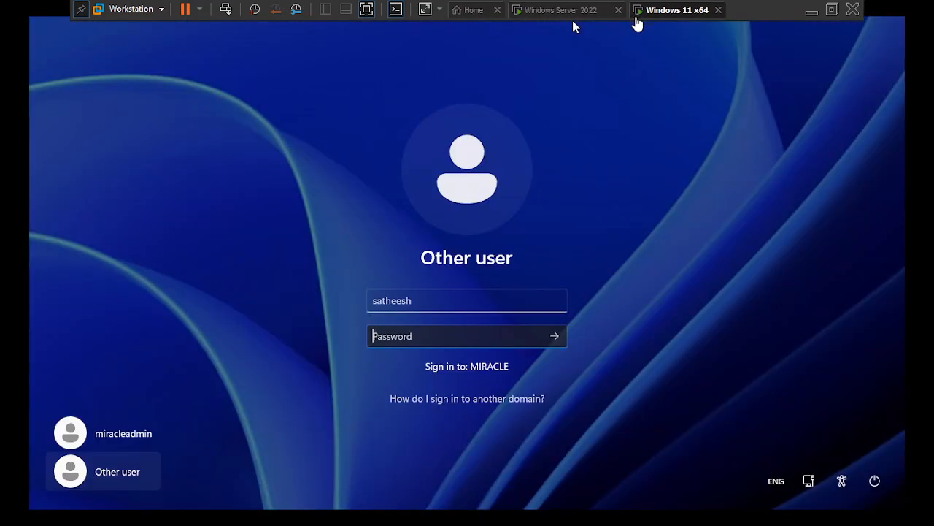
left_click(387, 300)
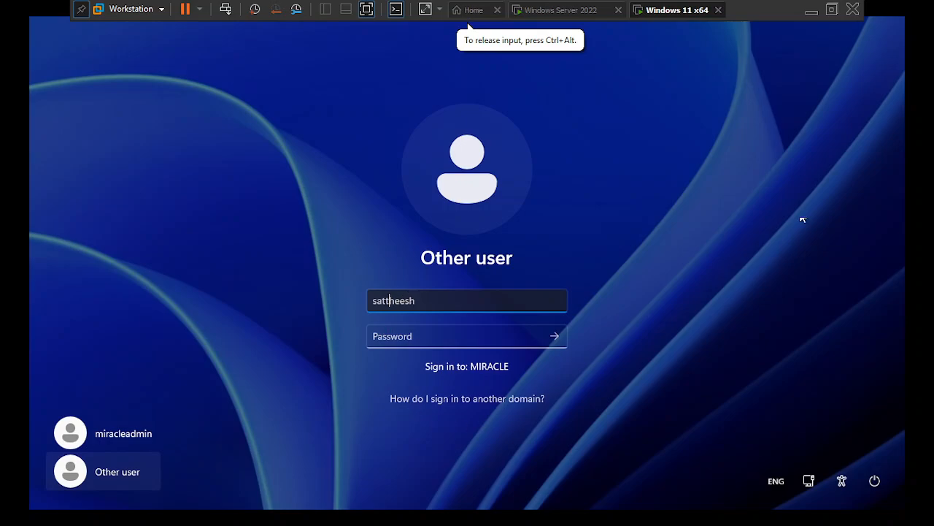
left_click(563, 13)
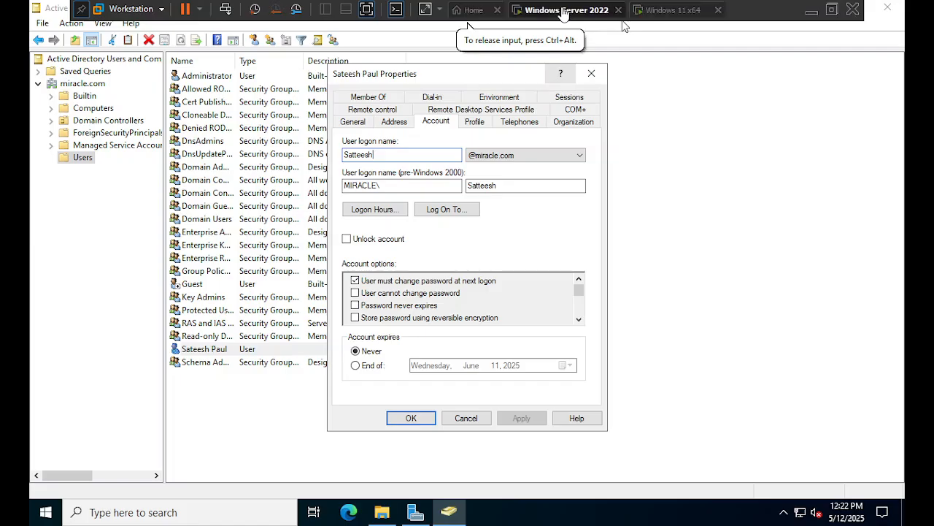
left_click(667, 8)
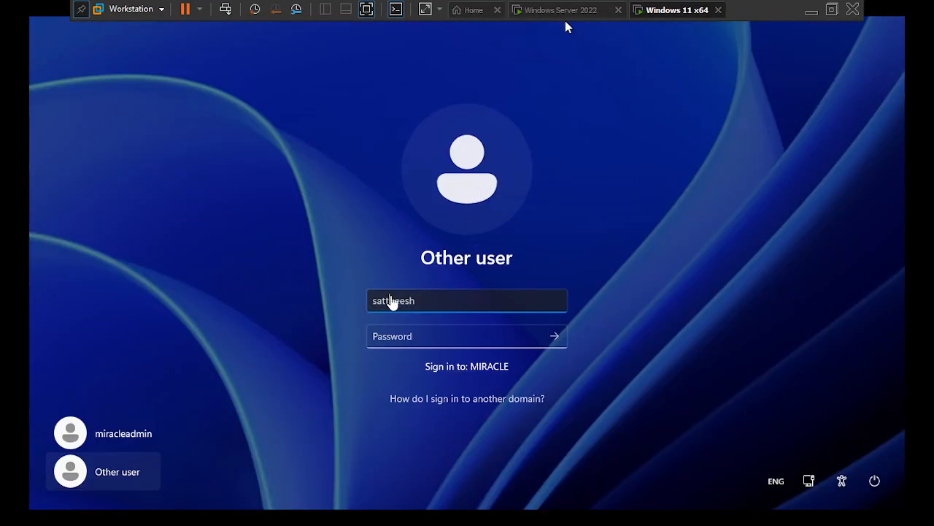
left_click(391, 299)
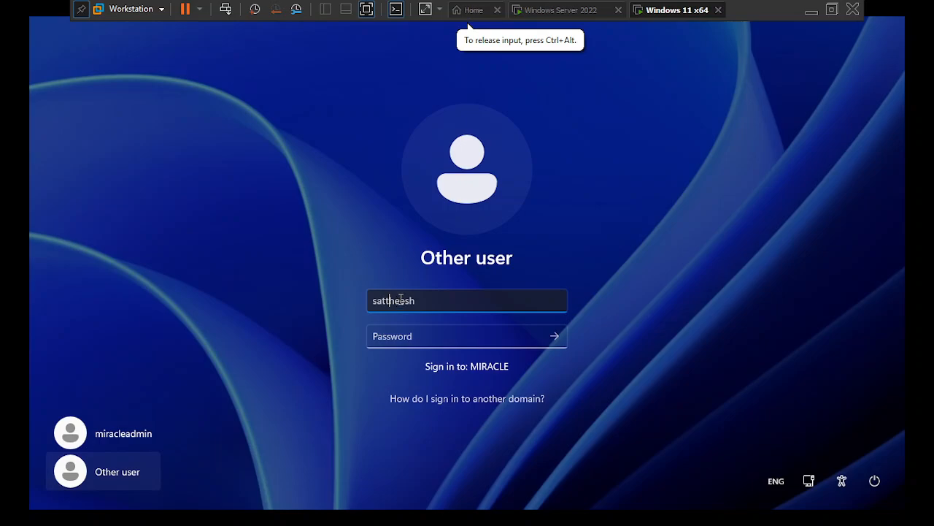
key("BackSpace")
left_click(418, 334)
type("•••")
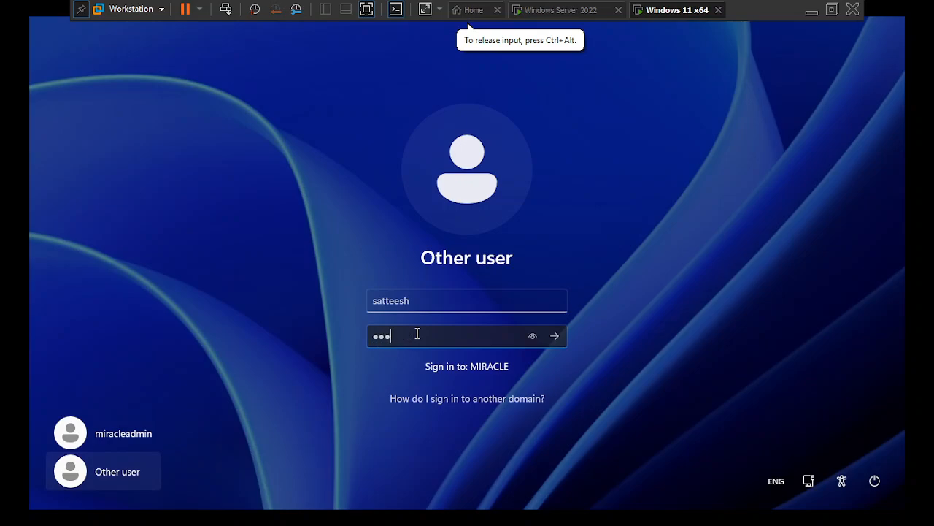
type("•••••")
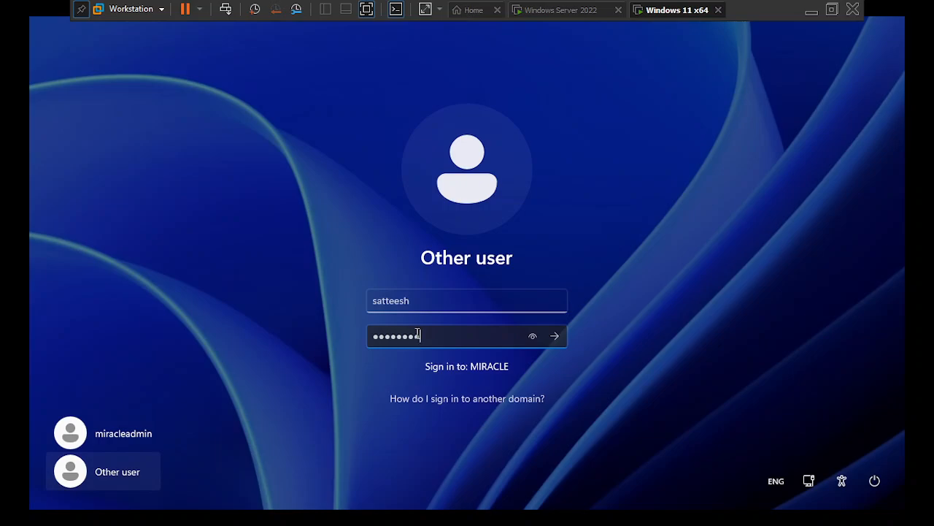
type("••••")
key("Return")
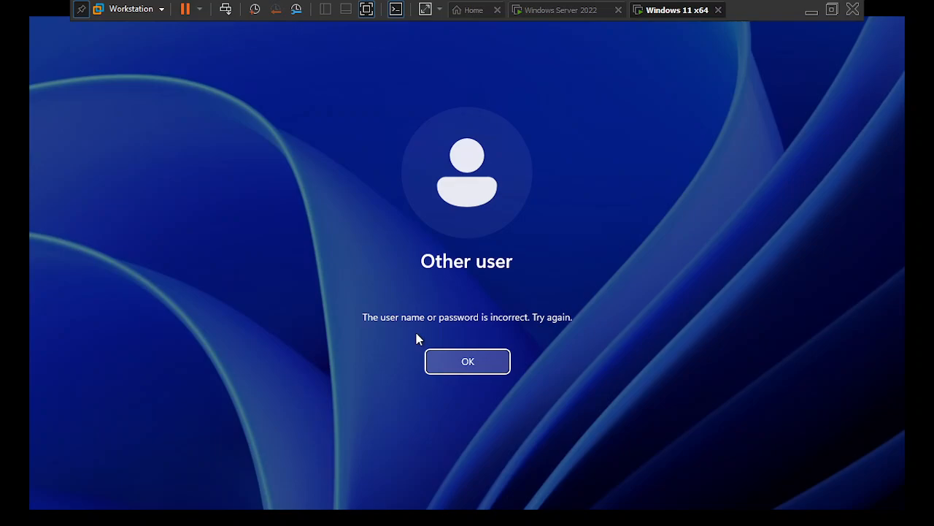
key("Return")
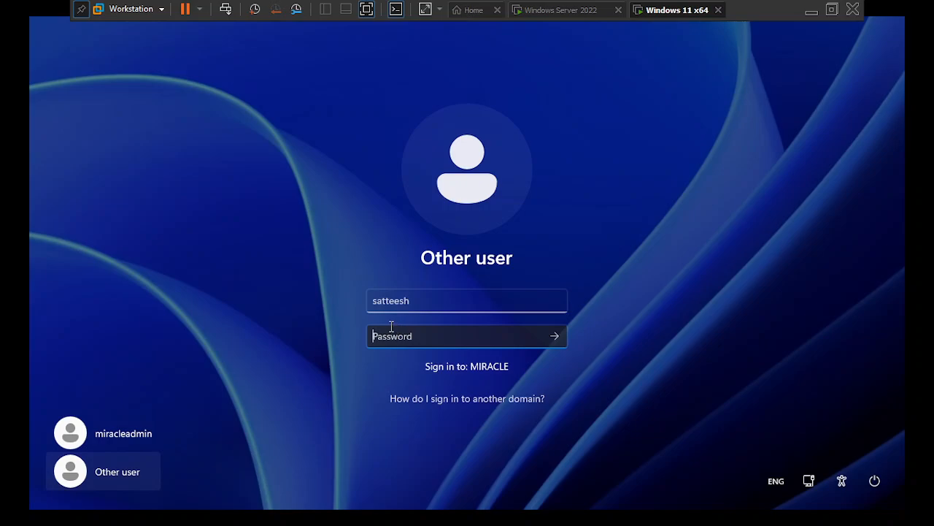
left_click(561, 11)
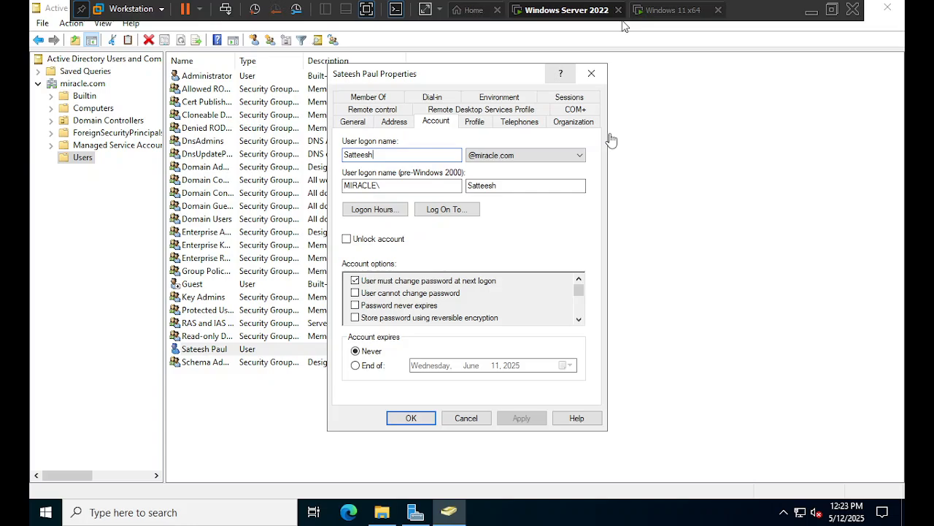
left_click(665, 15)
left_click(444, 231)
left_click(397, 339)
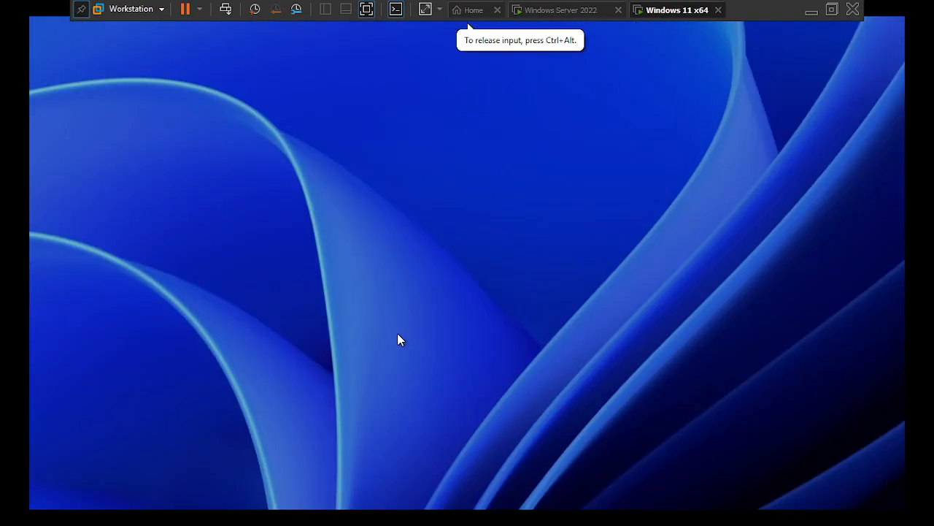
left_click(117, 471)
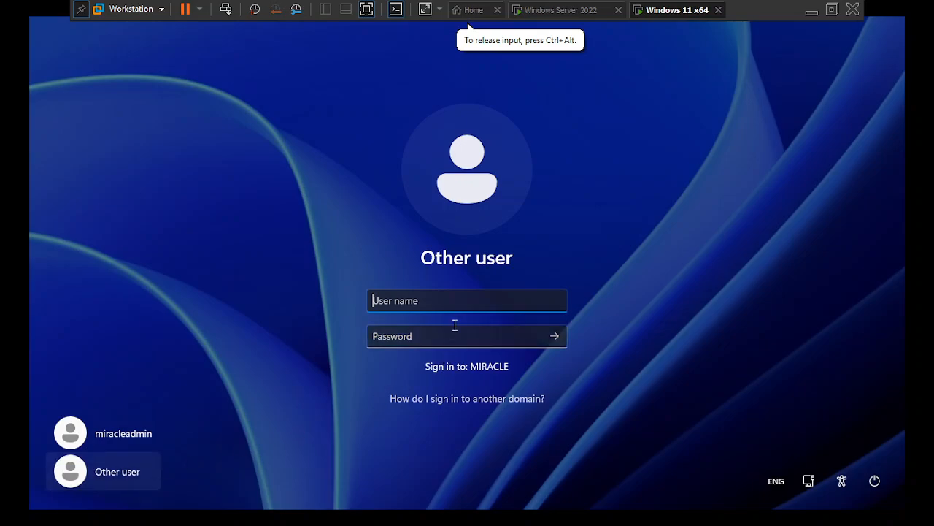
type("sa")
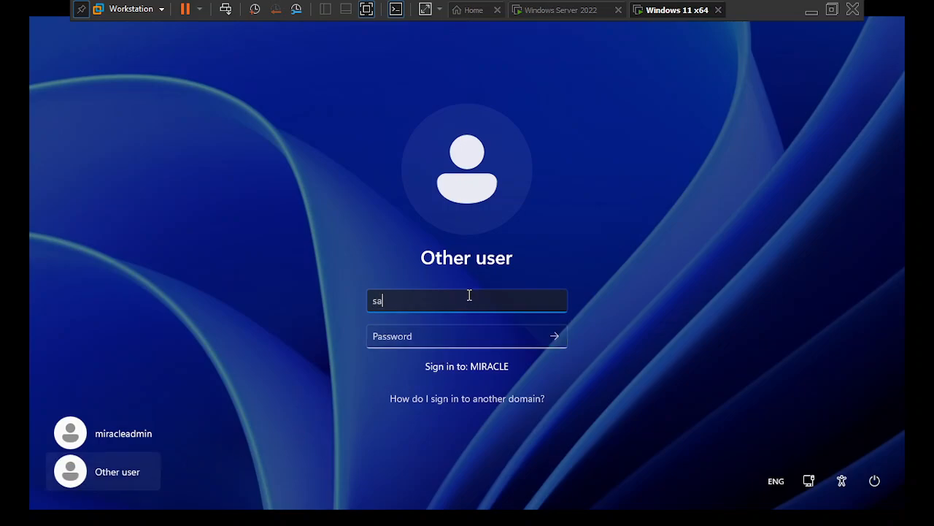
type("tteesh")
key("Tab")
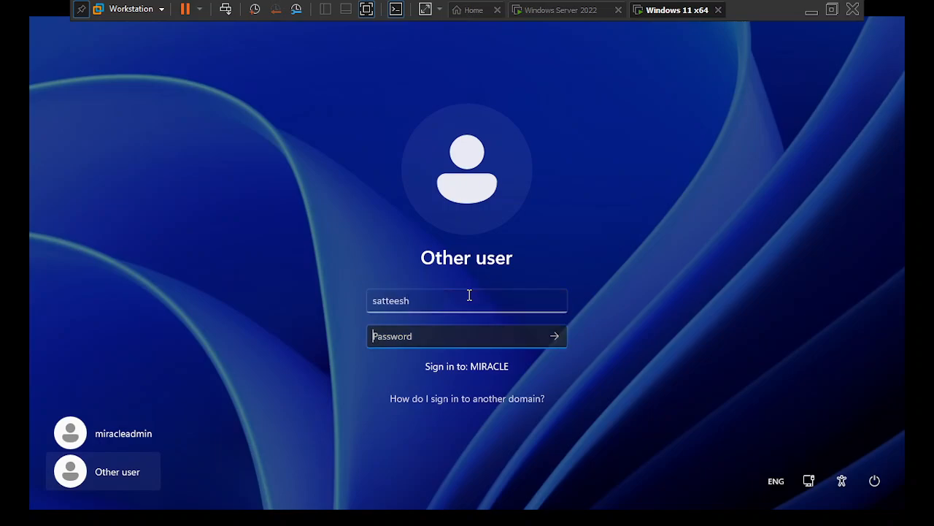
type("**********")
key("Return")
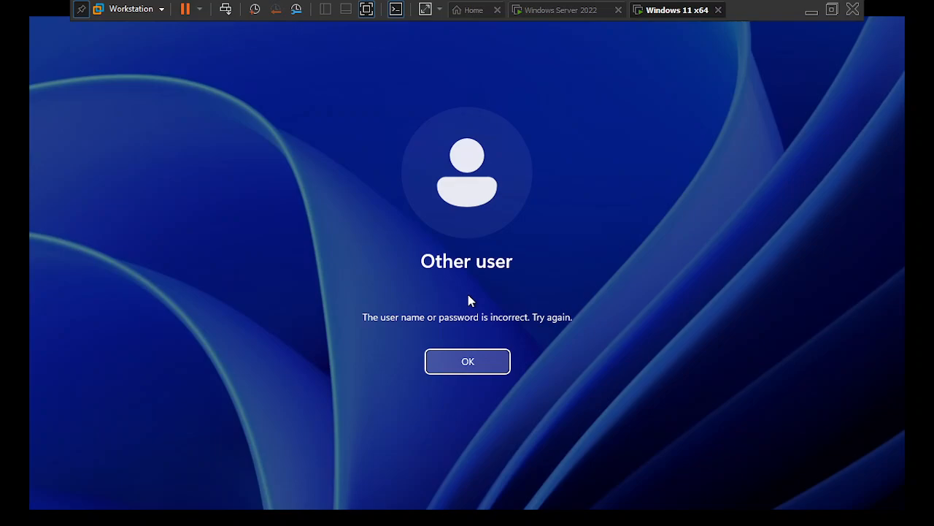
key("Return")
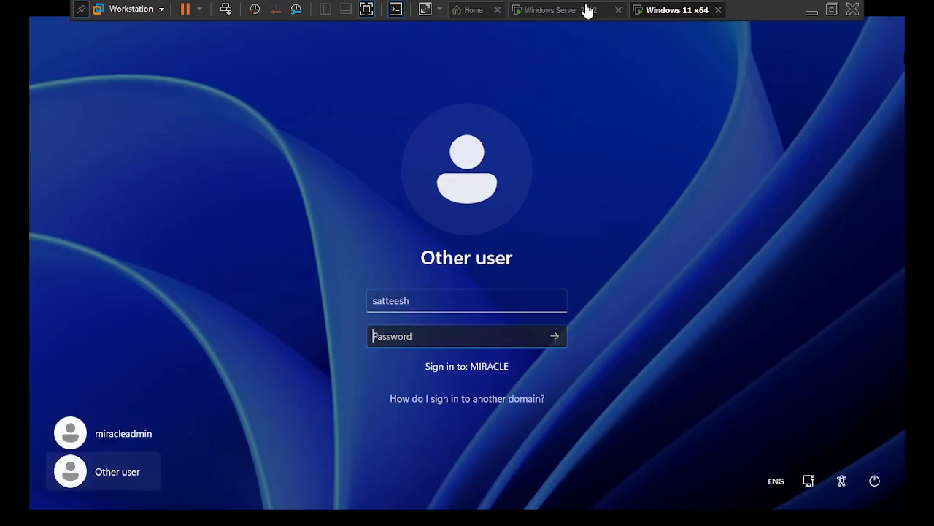
left_click(588, 11)
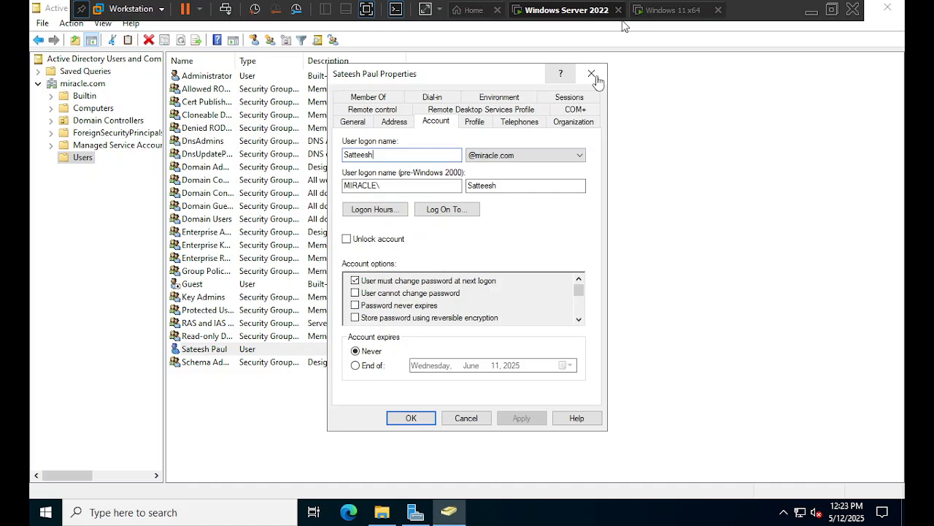
- Return to the server VM and close the user's Properties dialog
left_click(645, 12)
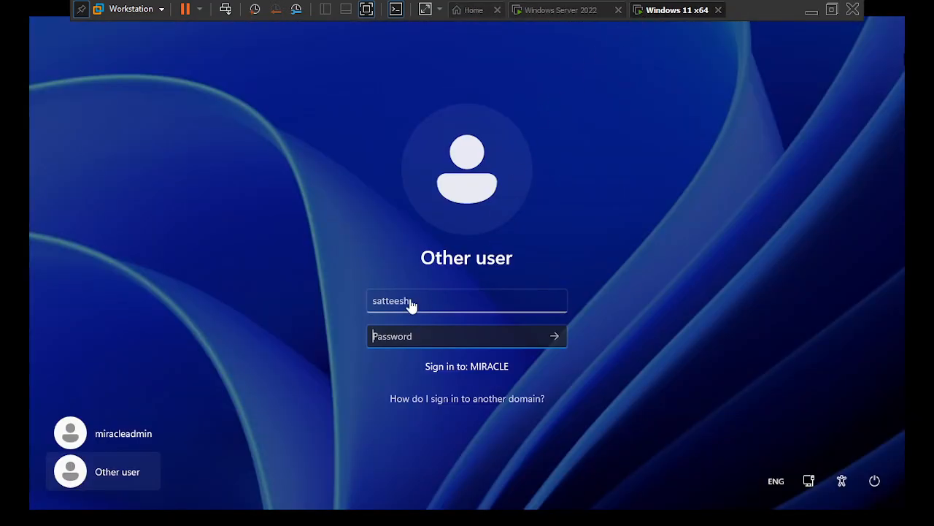
left_click(546, 10)
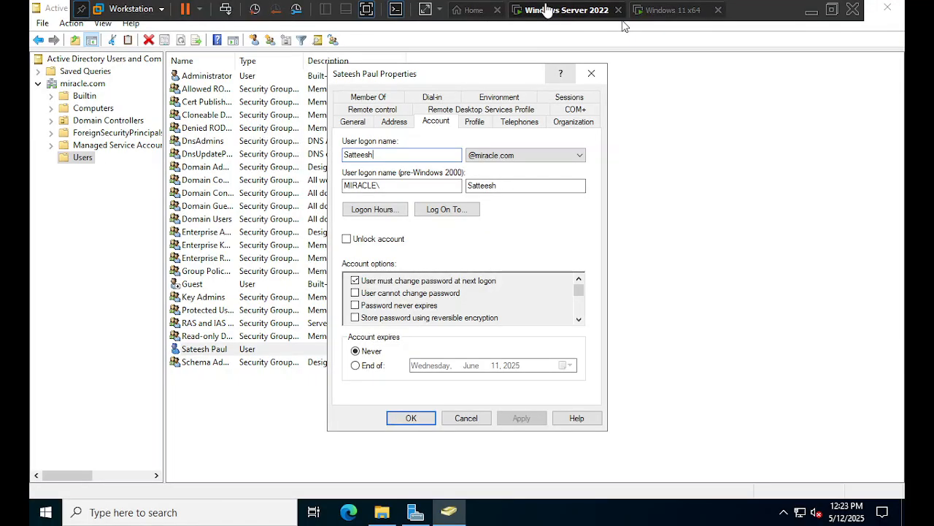
left_click(591, 74)
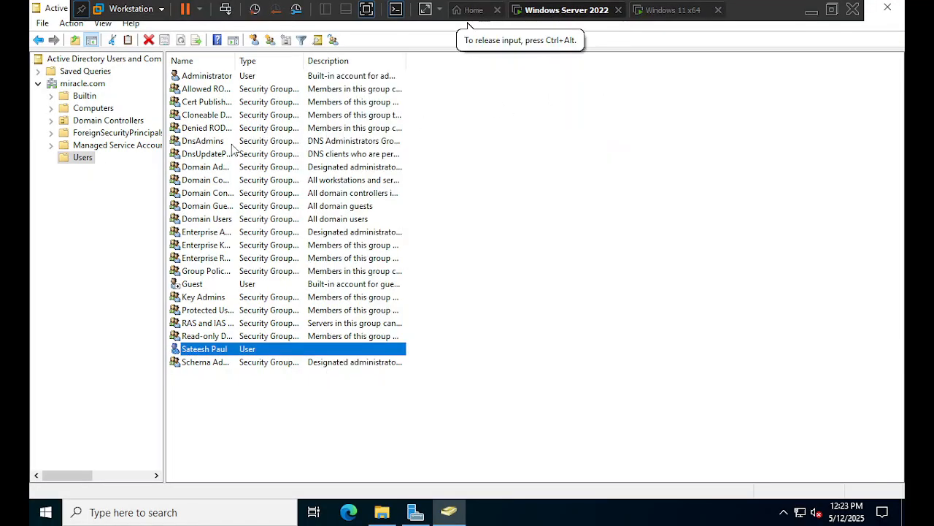
- Start a new user in the Users folder via New > User
right_click(88, 157)
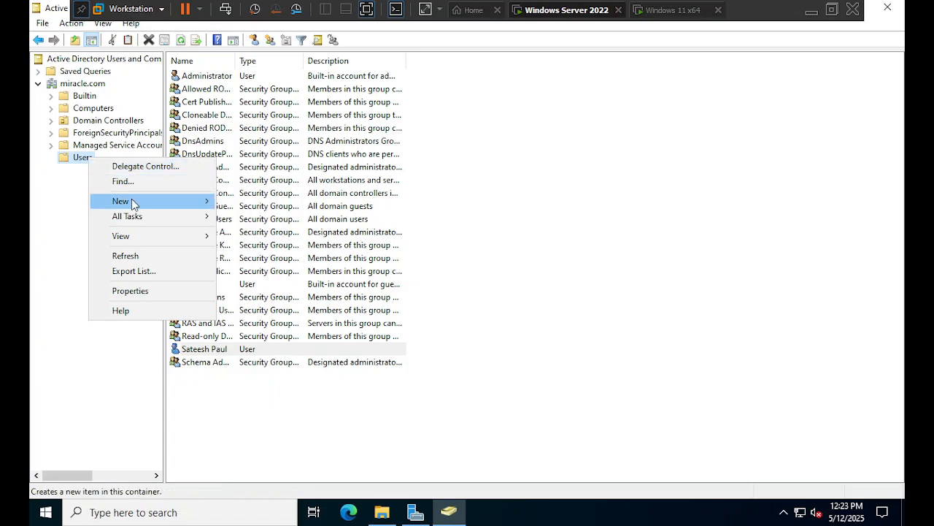
mouse_move(165, 204)
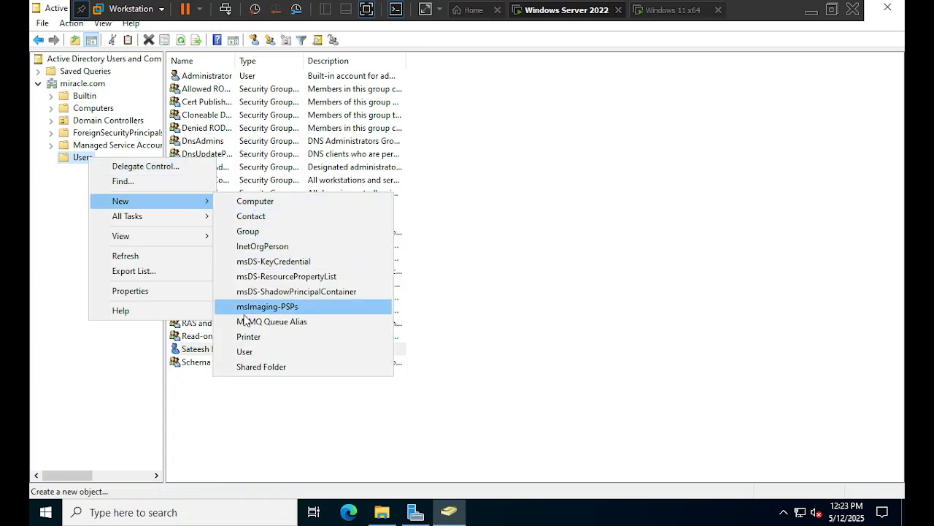
left_click(248, 351)
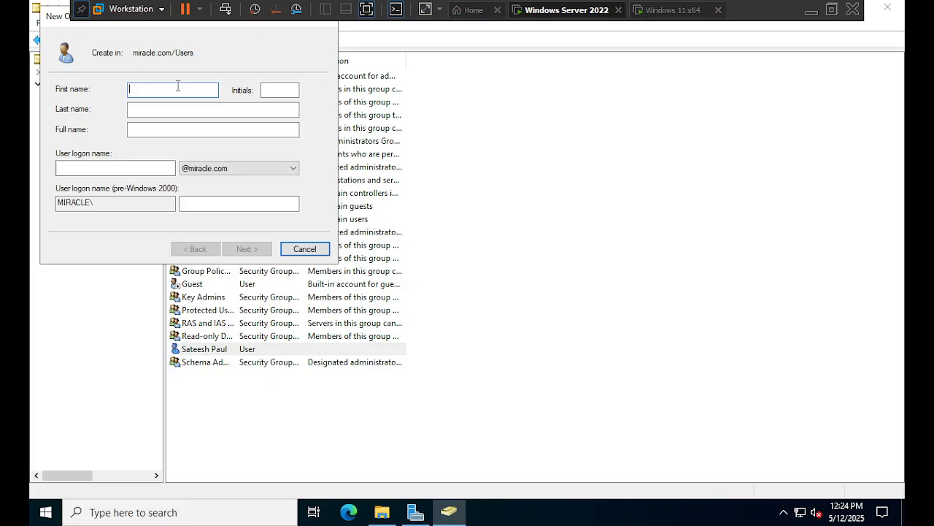
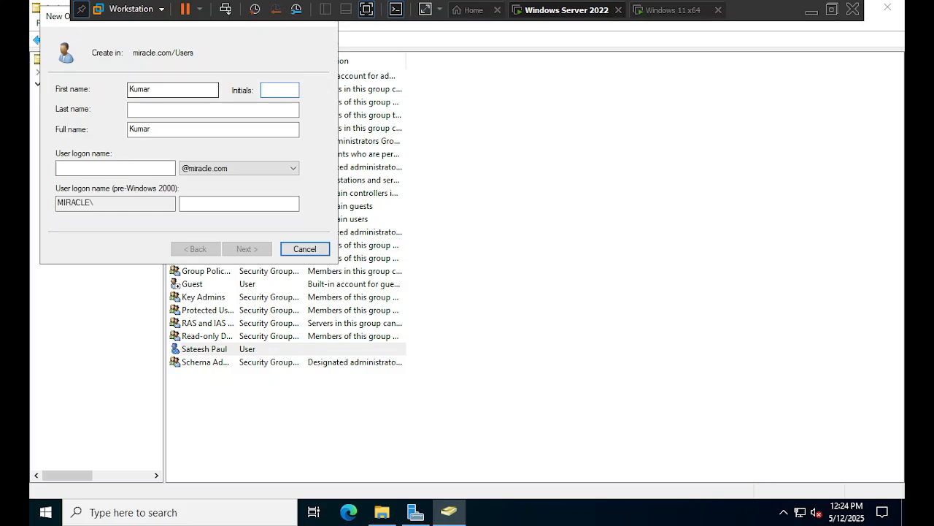
- Enter the new user's first name, last name and matching logon name, then proceed to passwords
key("Tab")
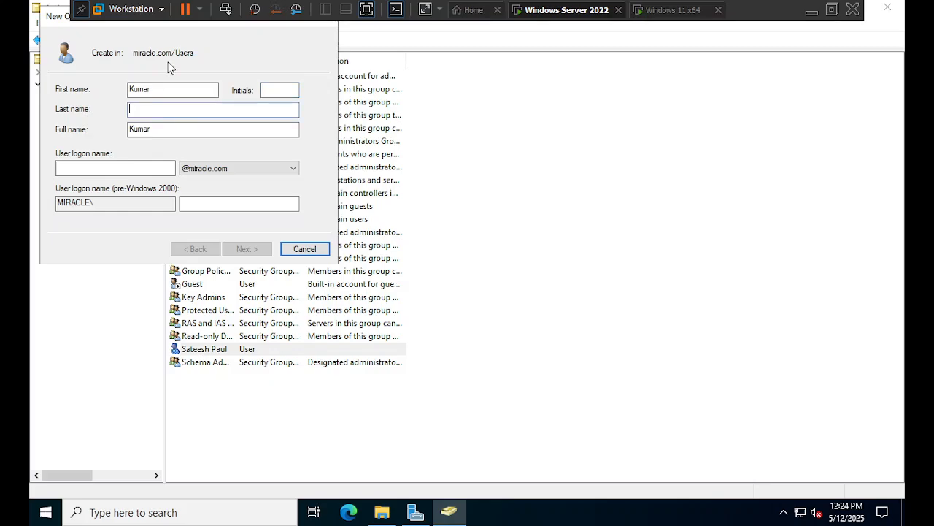
key("Tab")
key("Tab")
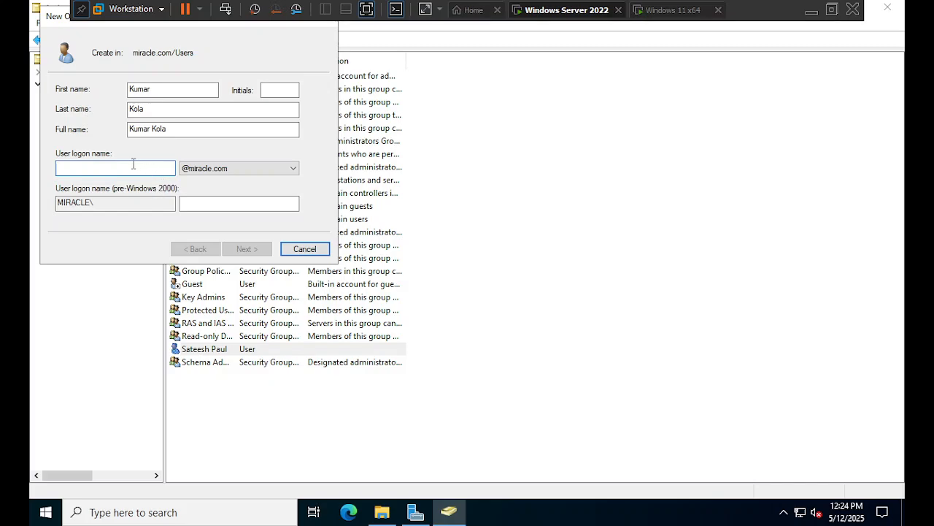
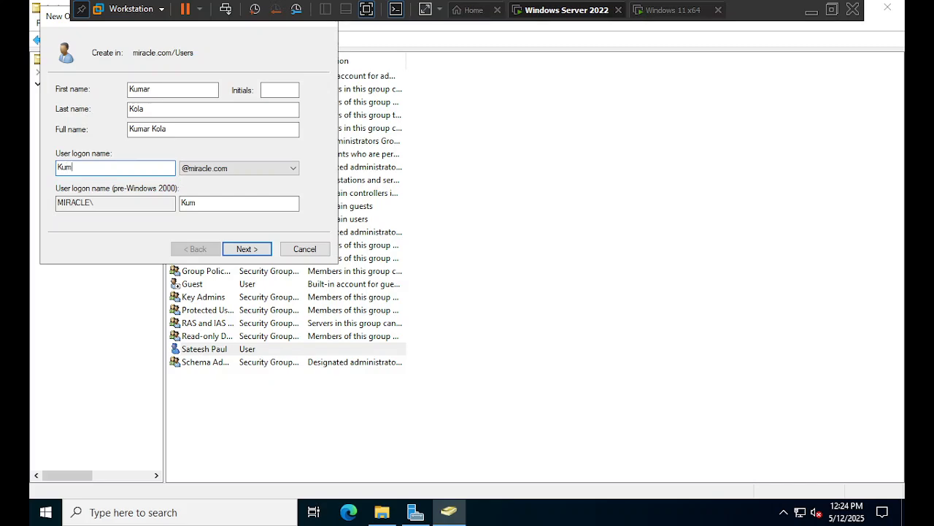
left_click(248, 249)
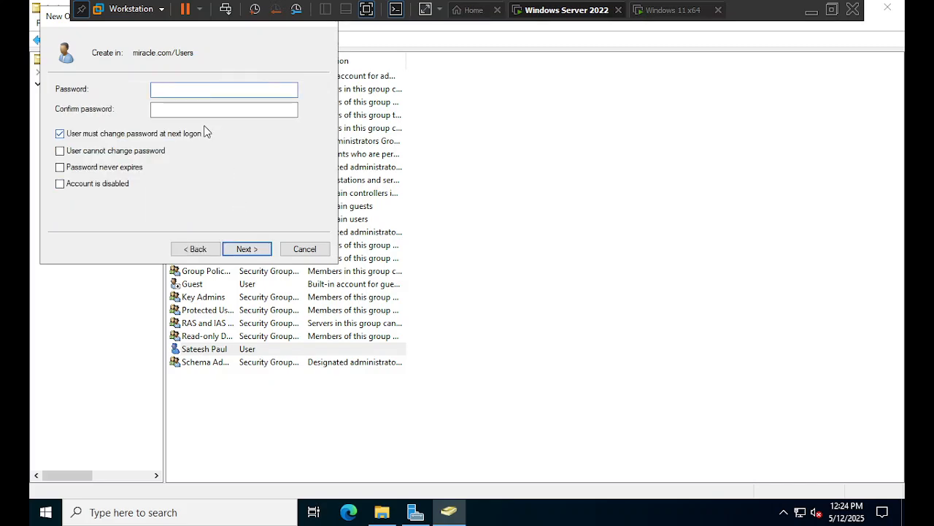
- Go back and change the logon name's first letter to lowercase
left_click(195, 249)
left_click(66, 168)
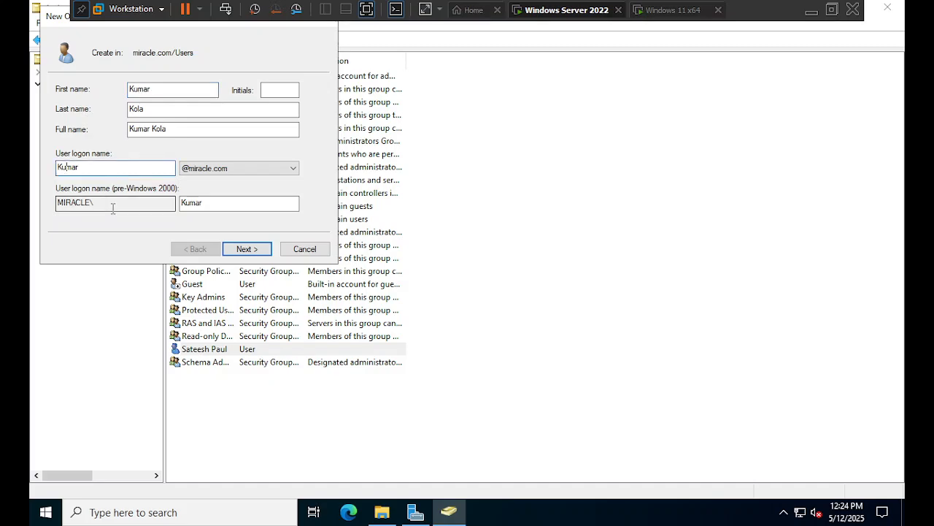
key("BackSpace")
type("k")
left_click(240, 249)
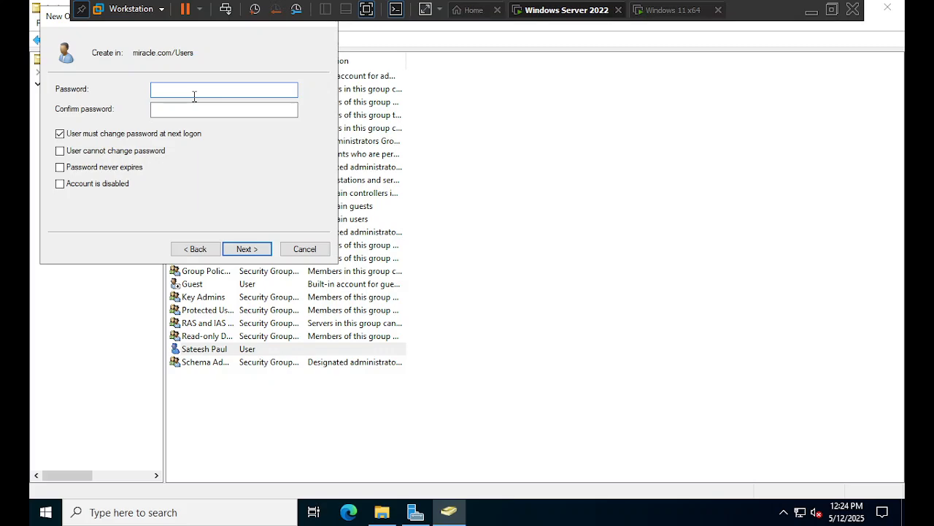
- Enter and confirm a password and finish, which fails the domain password policy
type("•••••••••")
key("Tab")
type("•••")
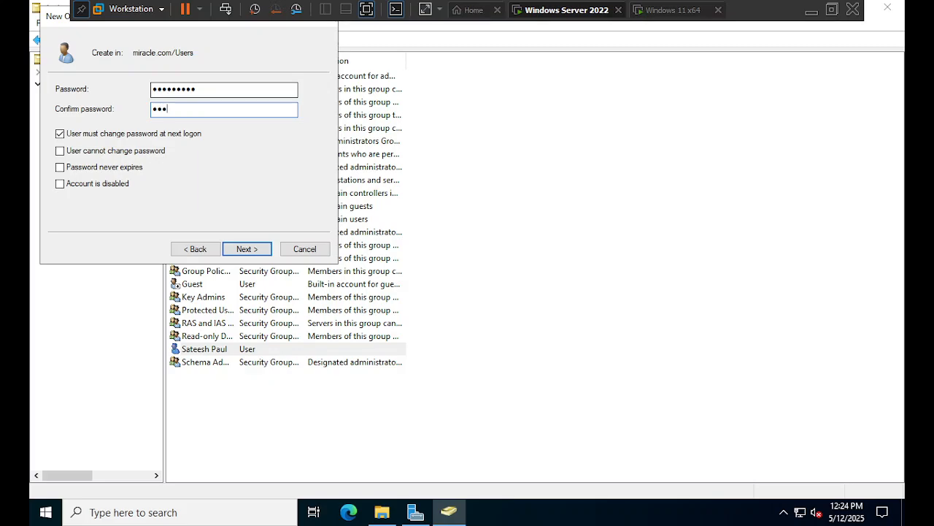
type("••••••")
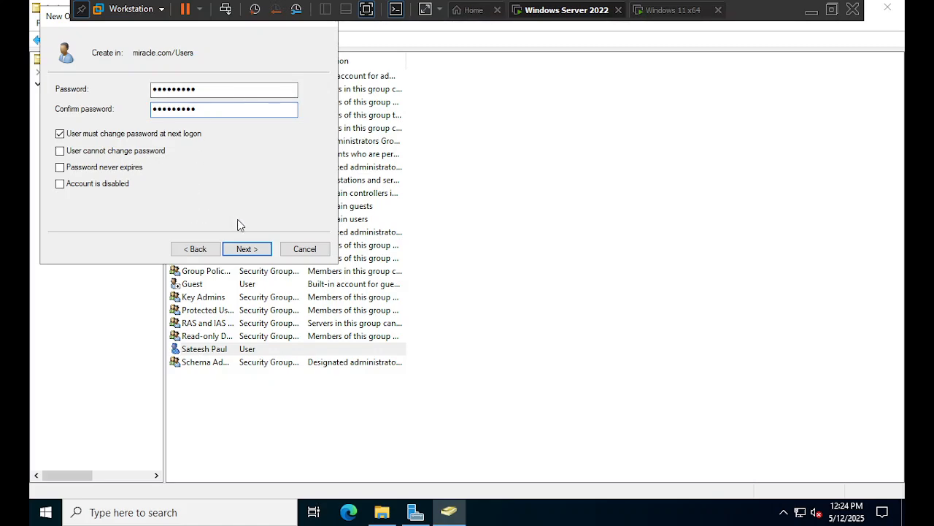
left_click(247, 252)
left_click(246, 251)
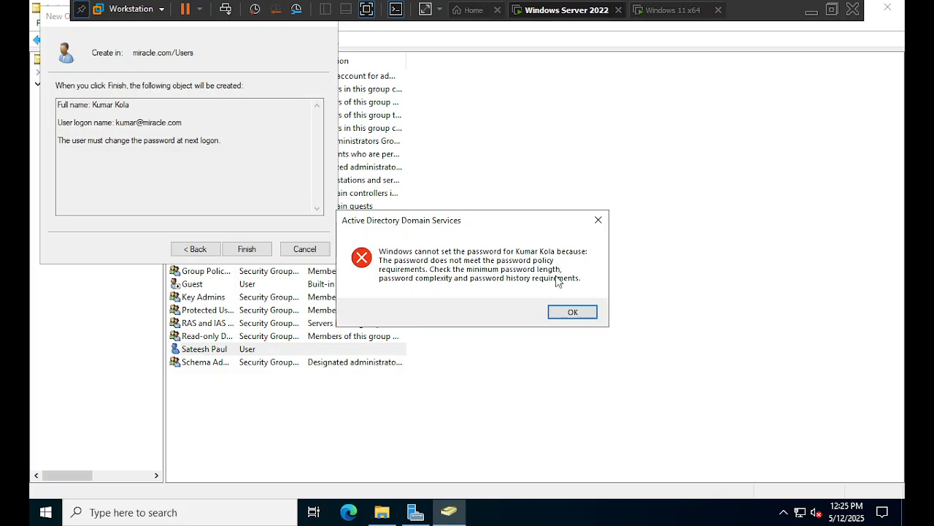
- Dismiss the password policy error and return to the wizard's password page
left_click(567, 313)
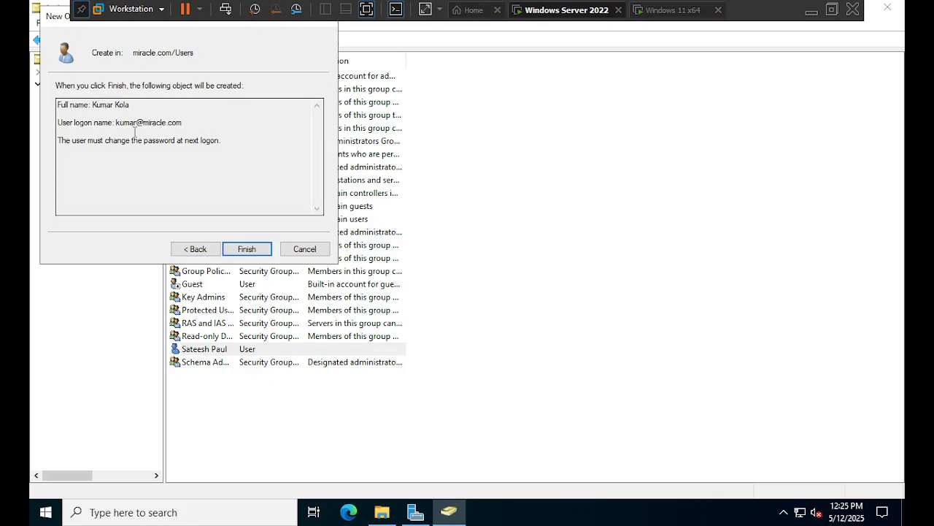
left_click_drag(57, 16, 190, 146)
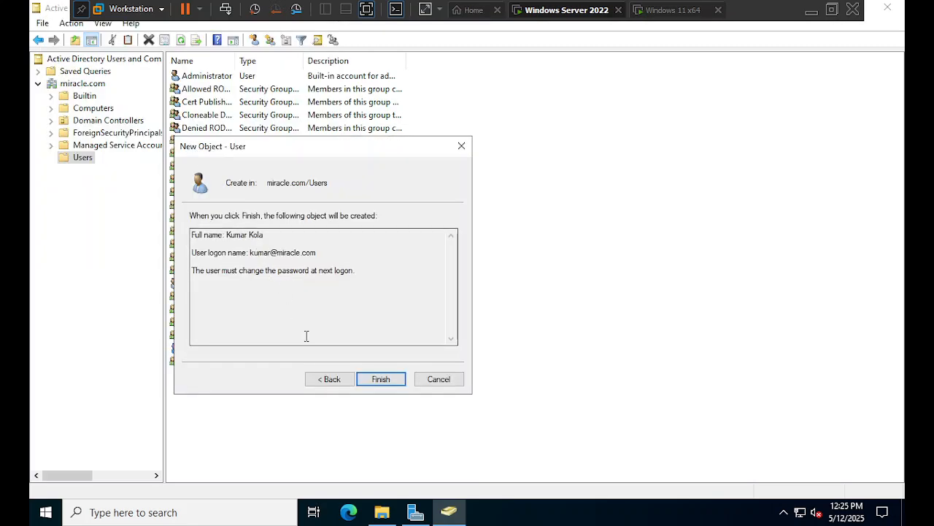
left_click(329, 378)
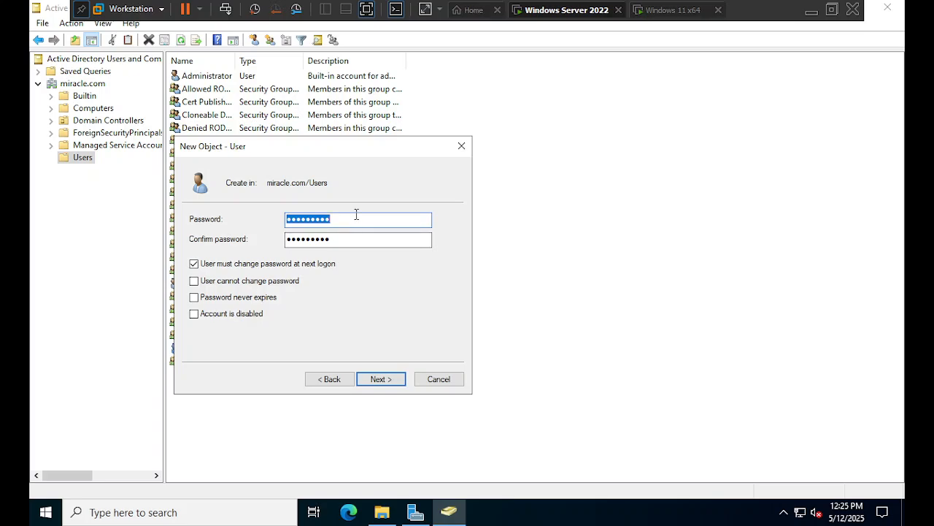
key("BackSpace")
type("Password12")
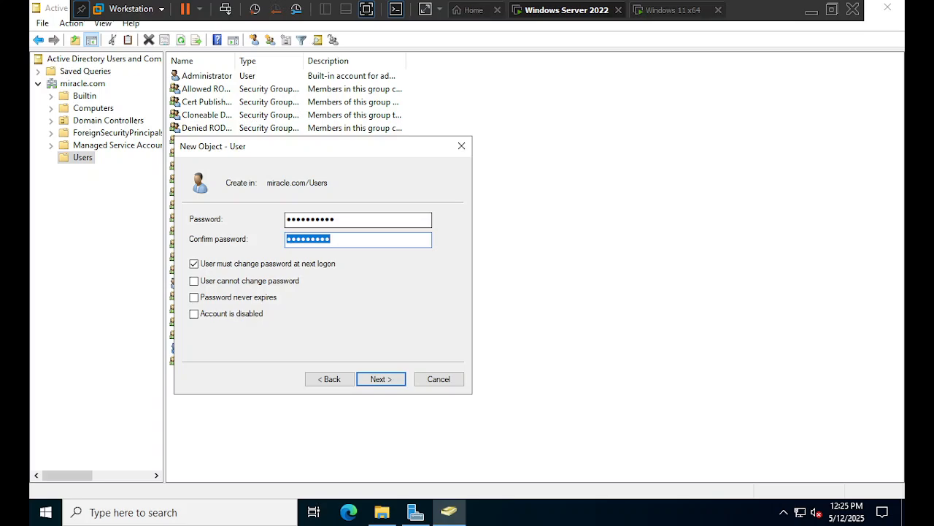
type("•••••")
- Enter and confirm a longer password and finish creating the second domain user
left_click(370, 217)
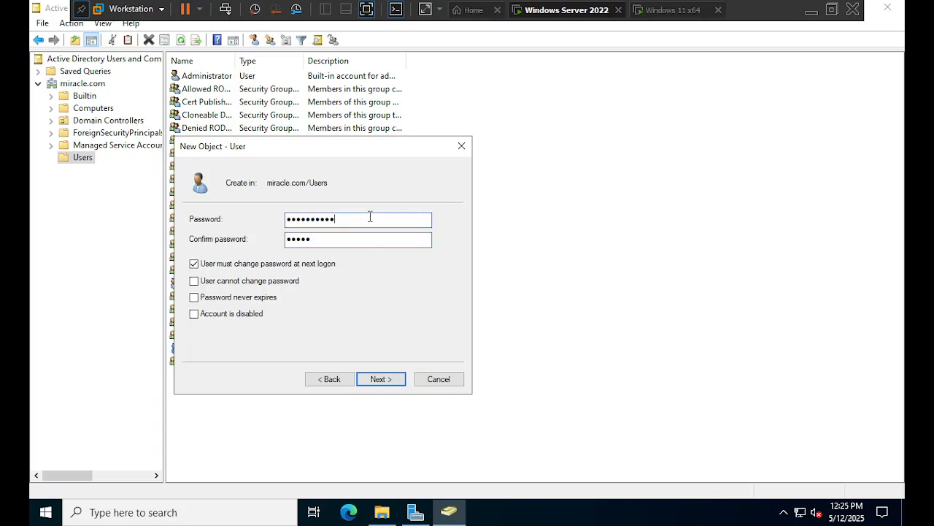
double_click(370, 217)
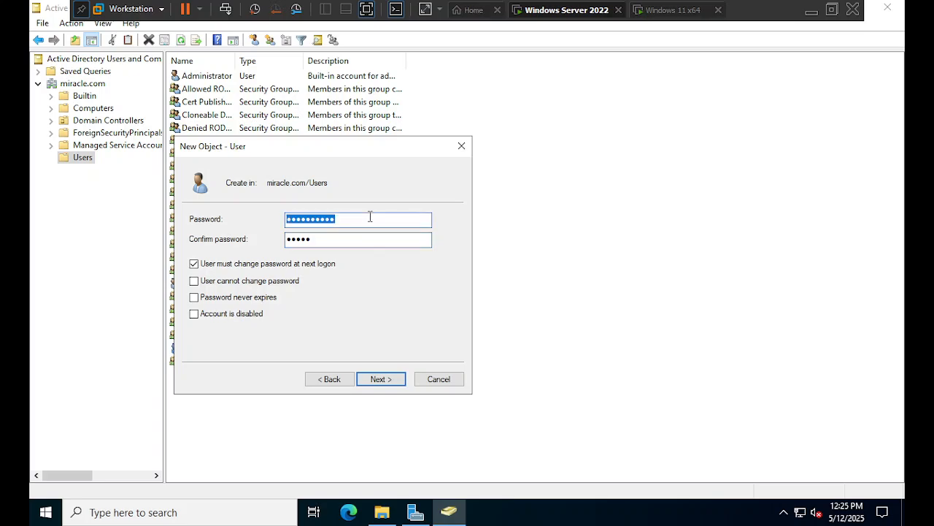
type("****")
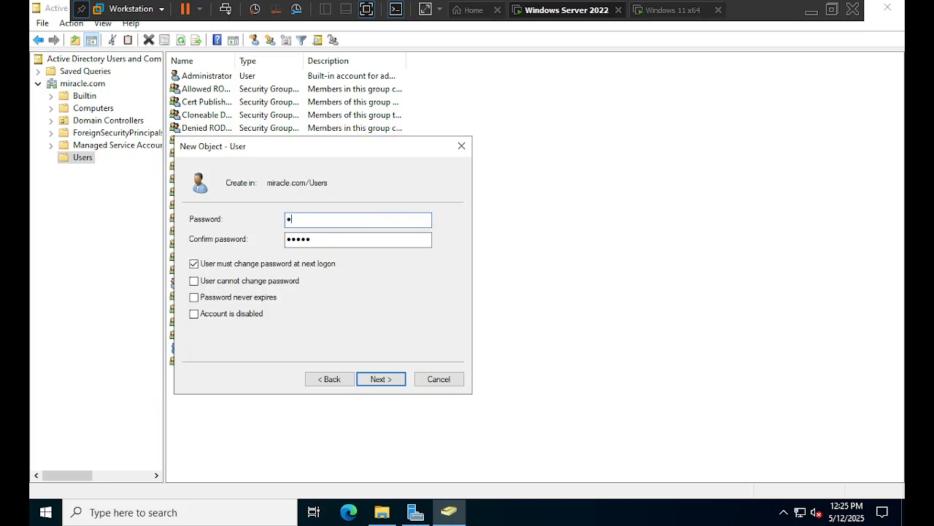
type("*******")
key("Tab")
type("****")
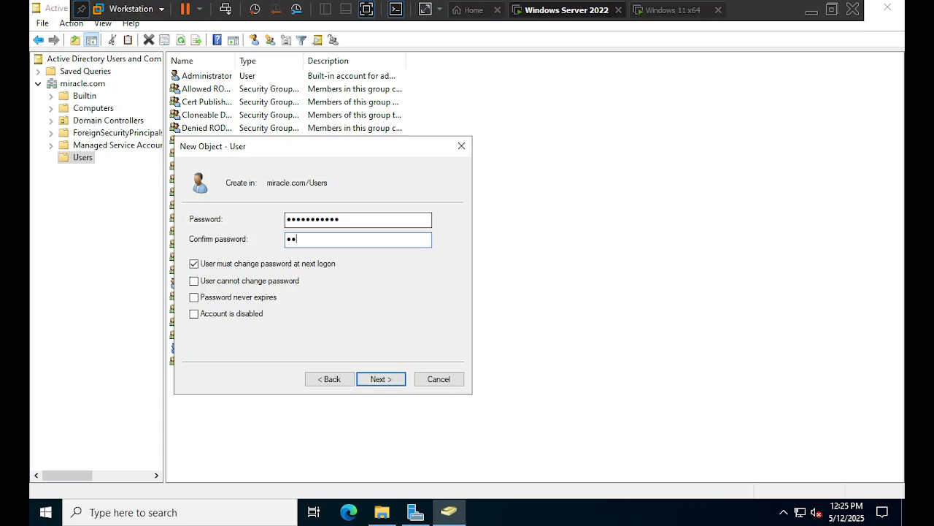
type("*******")
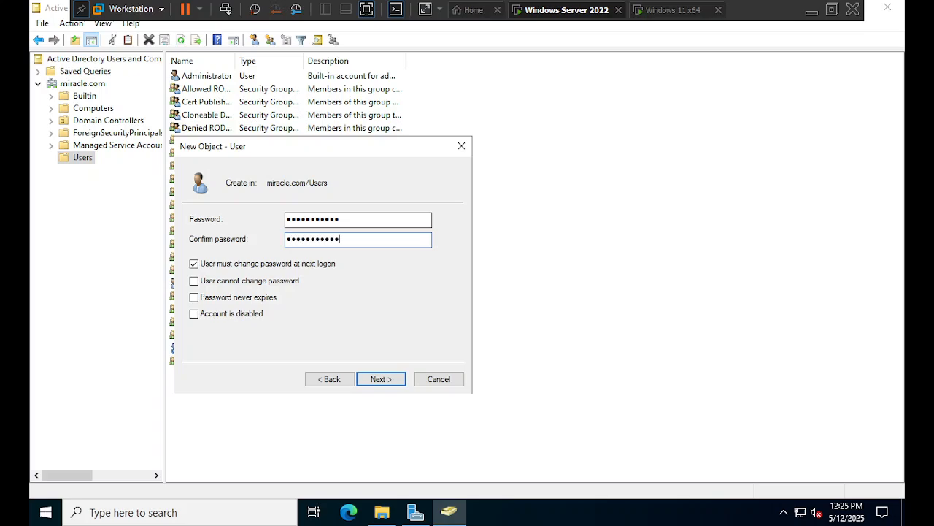
left_click(371, 378)
left_click(371, 378)
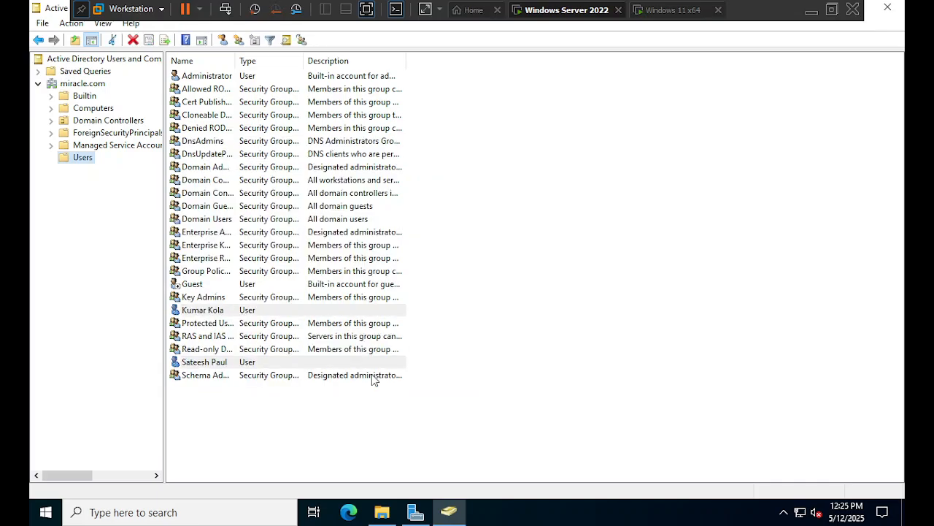
left_click(208, 314)
- On the Windows 11 VM, sign in as Other user with the domain user's name and password
left_click(668, 11)
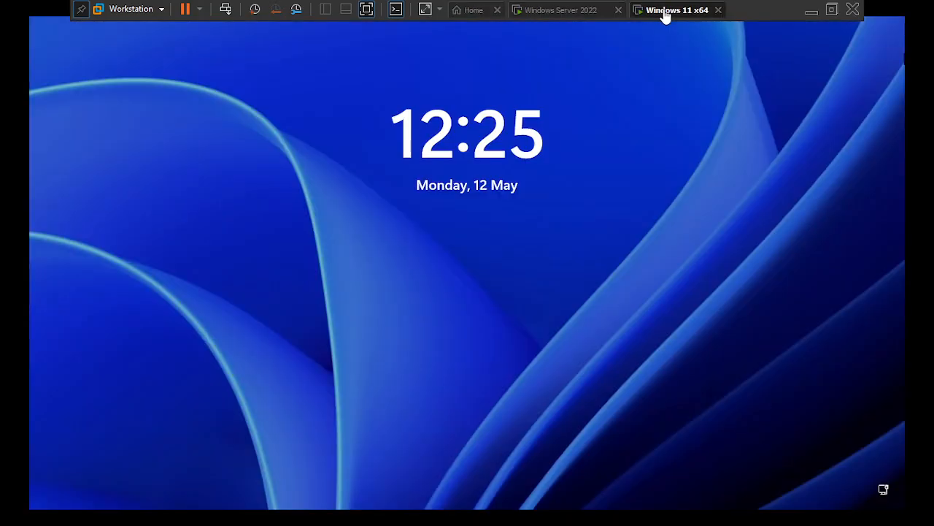
left_click(303, 281)
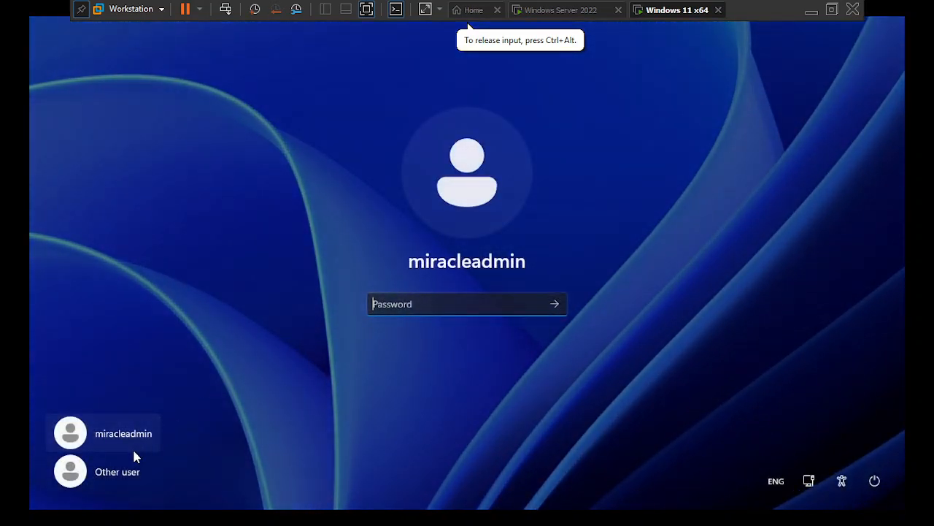
left_click(121, 470)
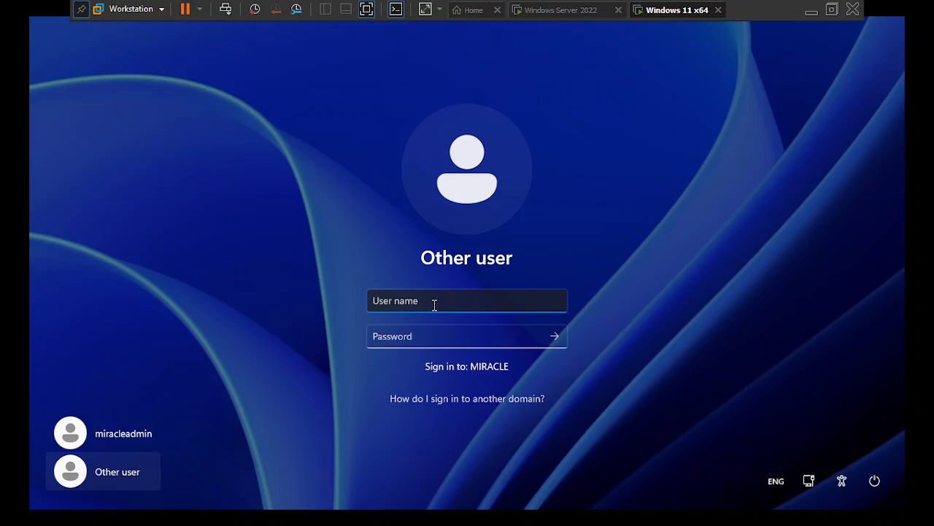
type("m")
key("BackSpace")
type("kumar")
key("Tab")
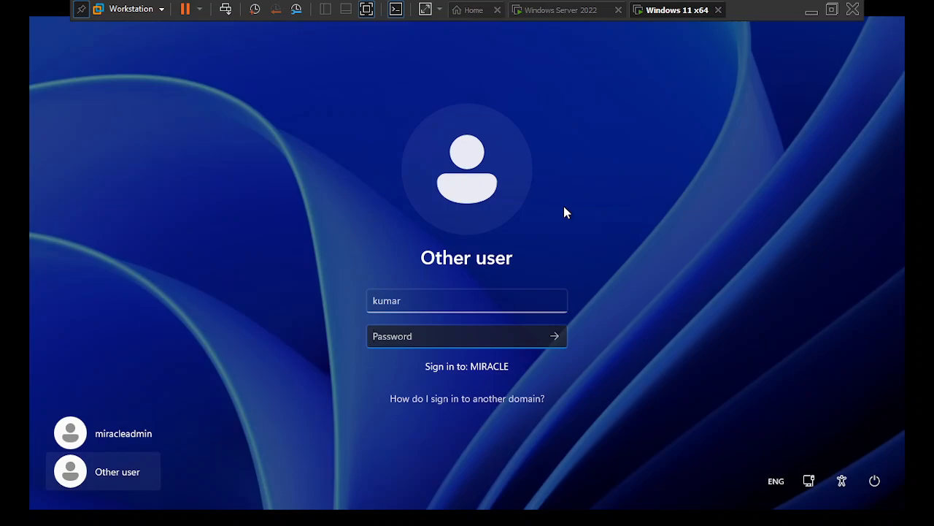
type("P@ssw0rd123")
key("Return")
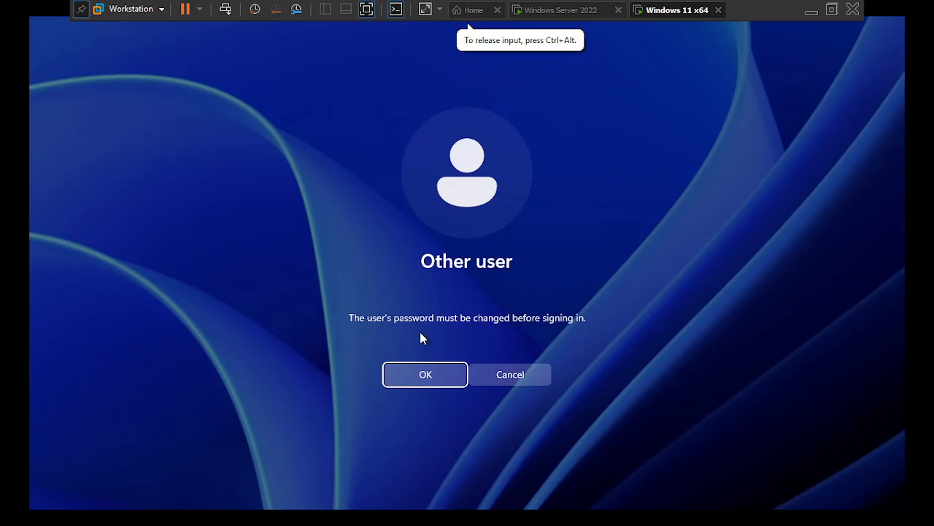
- At the required-change prompt, enter and confirm a new password for the domain user
left_click(424, 375)
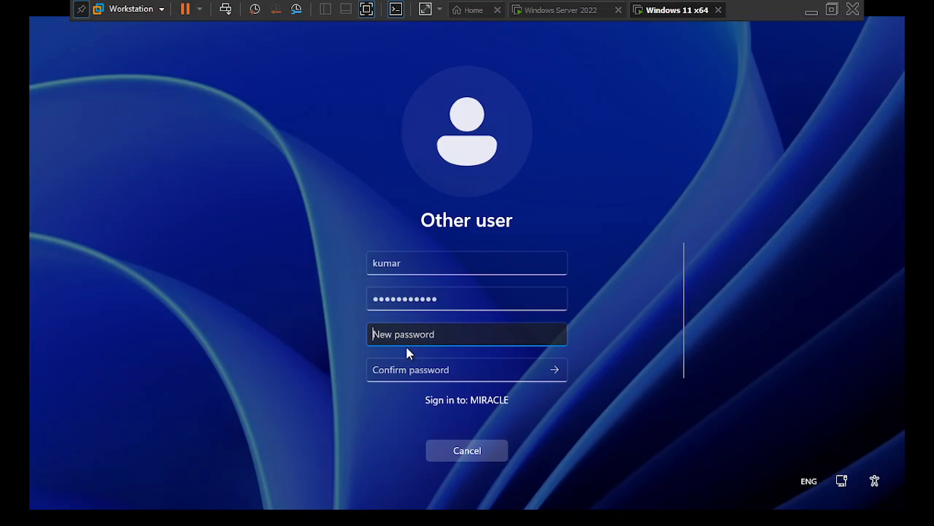
type("******")
key("BackSpace")
key("BackSpace")
key("BackSpace")
key("BackSpace")
key("BackSpace")
key("BackSpace")
type("**********")
key("Tab")
type("**")
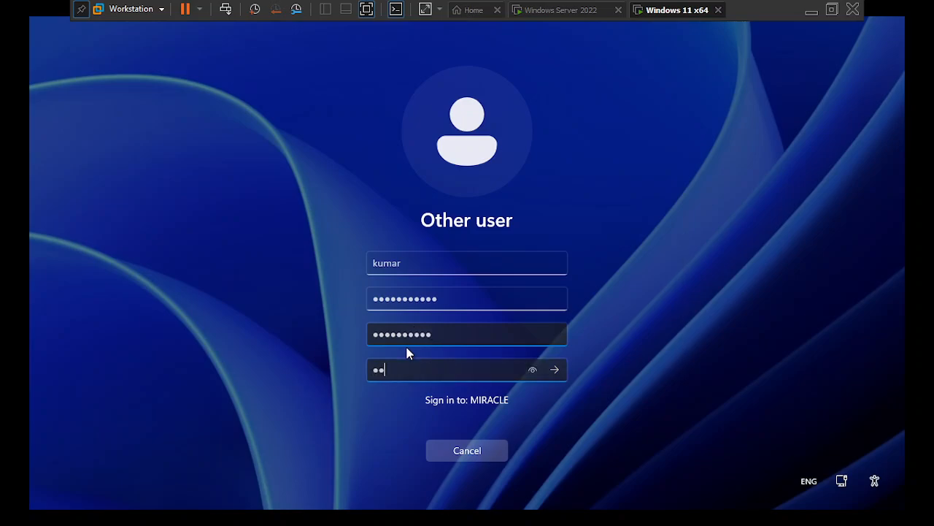
type("*******")
key("BackSpace")
key("BackSpace")
key("BackSpace")
key("BackSpace")
key("BackSpace")
key("BackSpace")
key("BackSpace")
key("BackSpace")
key("BackSpace")
type("**********")
key("Return")
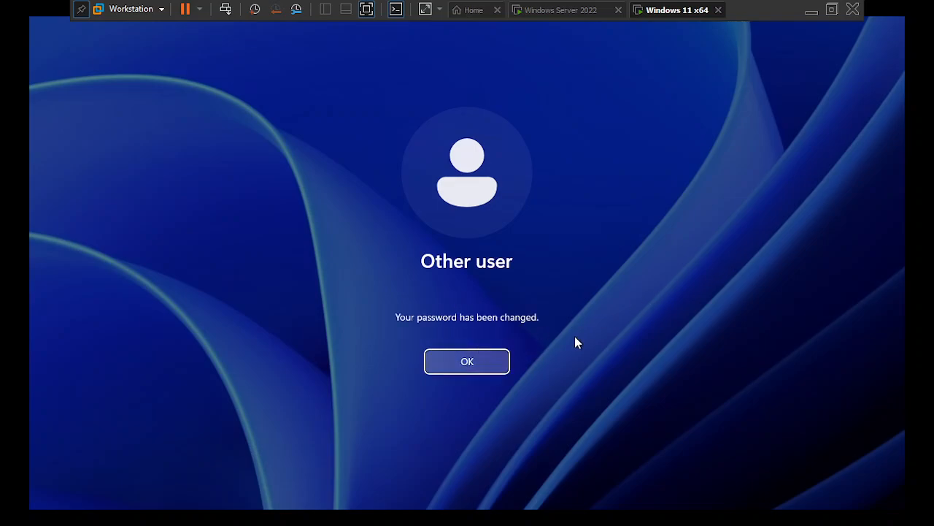
- Let the domain user's first sign-in finish, then release input from the VM with Ctrl+Alt
left_click(485, 360)
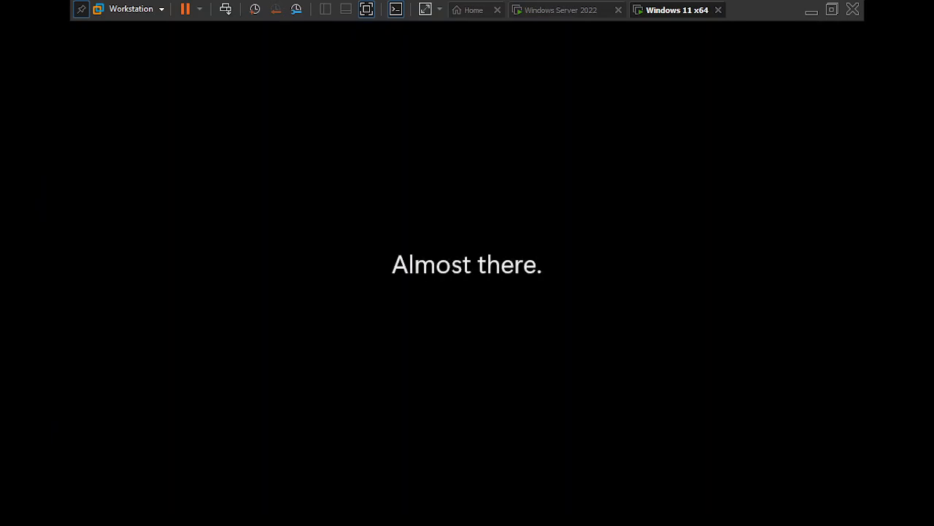
left_click(467, 26)
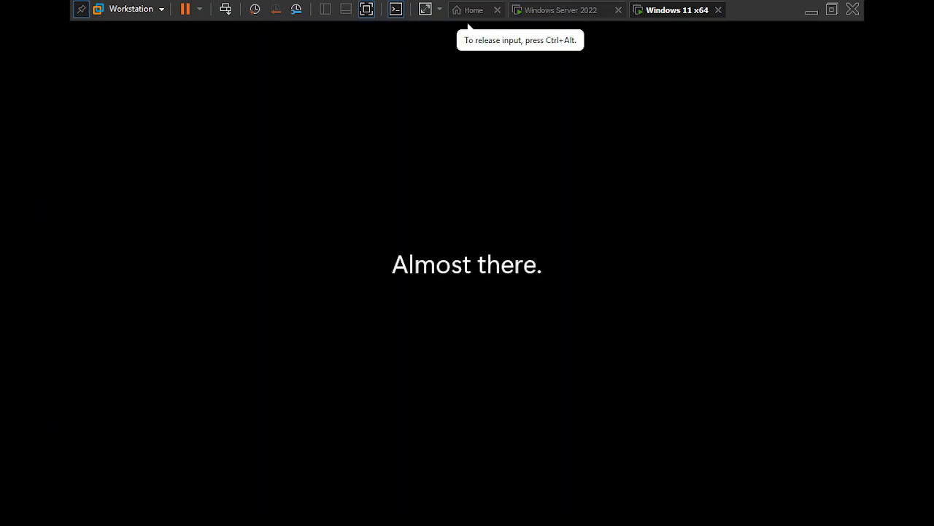
key("ctrl+alt")
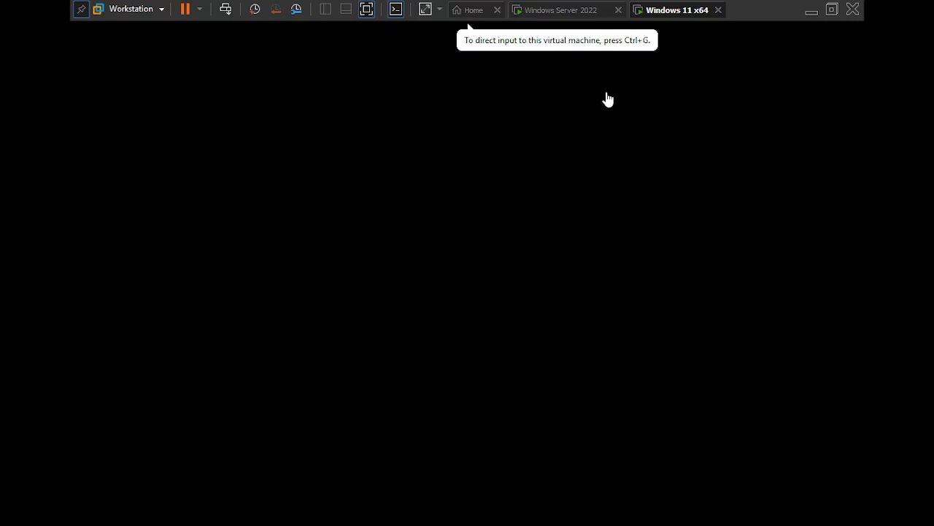
- Lock the Windows 11 session from the Ctrl+Alt+Del security screen
left_click(297, 252)
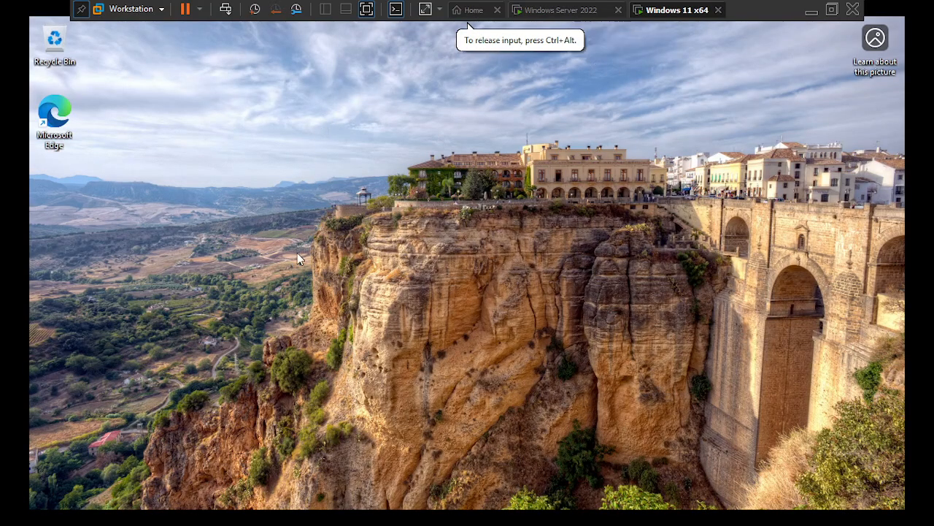
key("super")
left_click(175, 222)
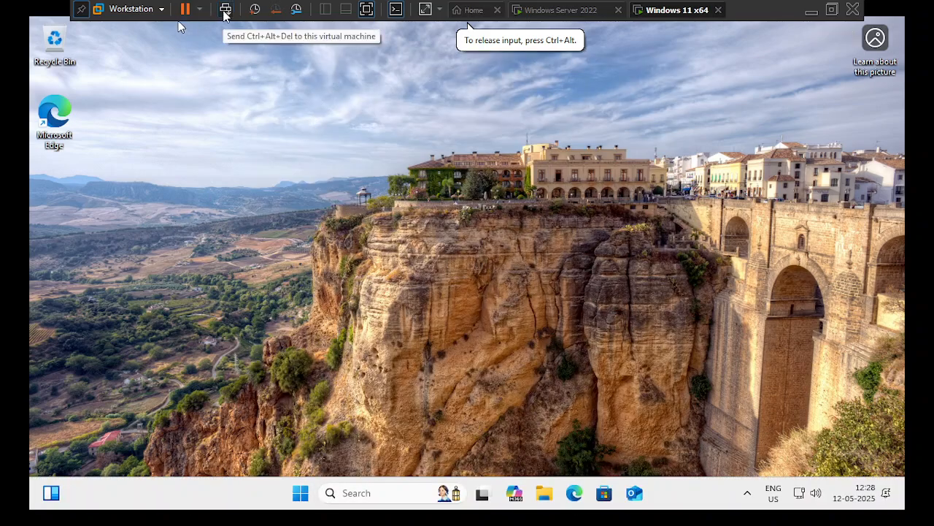
left_click(225, 10)
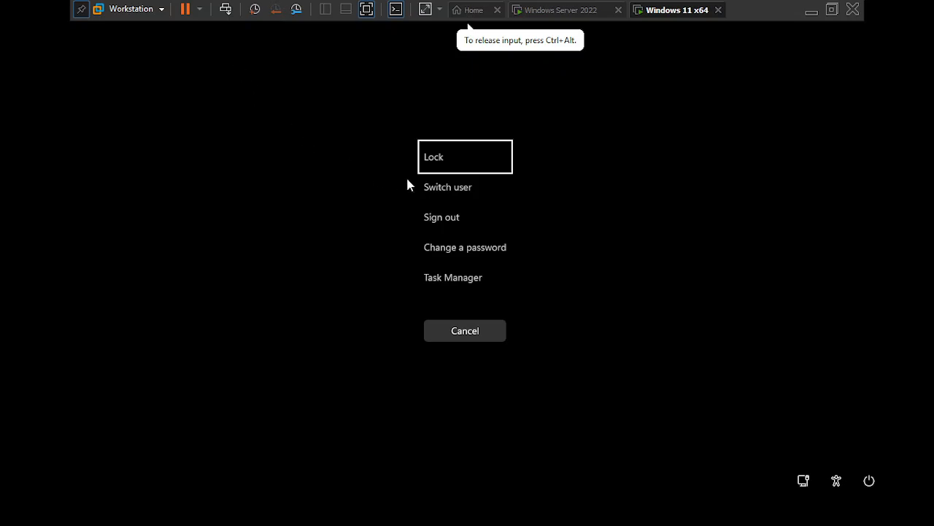
left_click(450, 167)
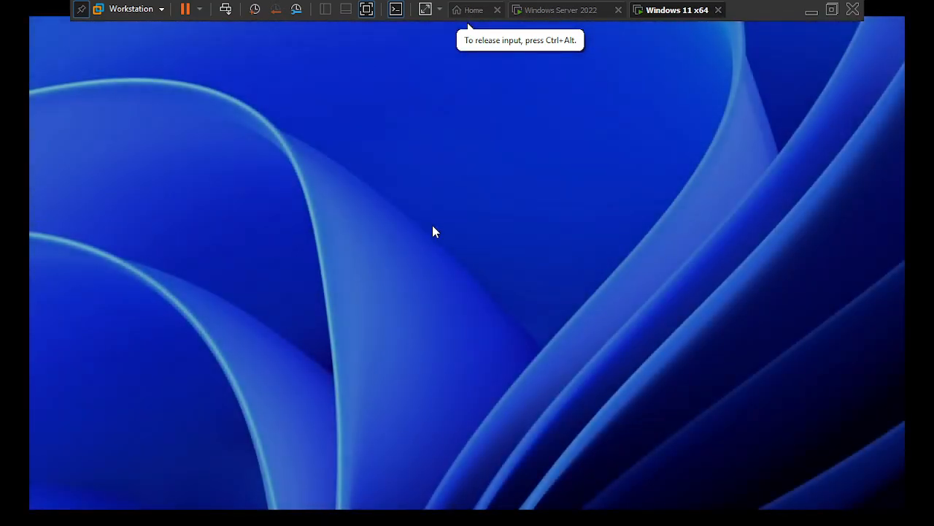
- Sign back in with the domain user's password, then move to the Windows Server 2022 VM
left_click(435, 243)
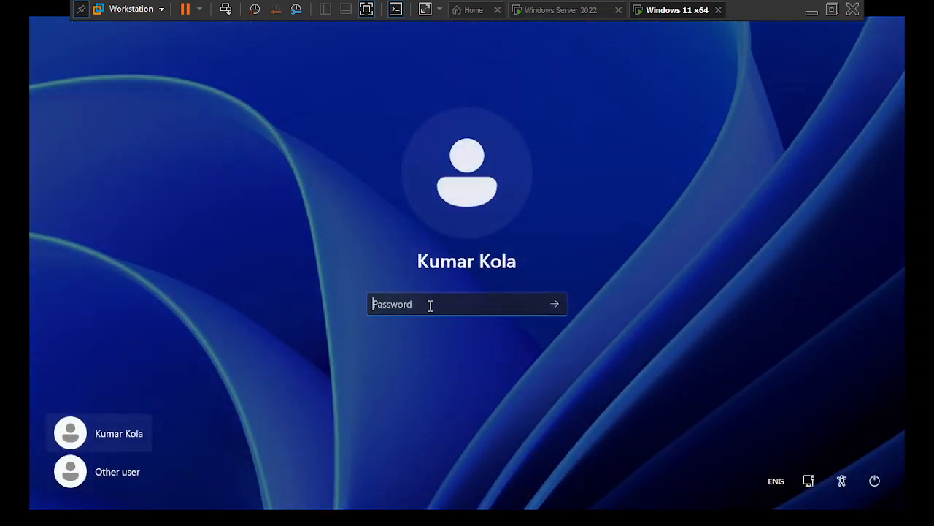
type("*****")
key("Right")
key("Right")
key("Right")
key("Right")
key("Right")
type("******")
key("Return")
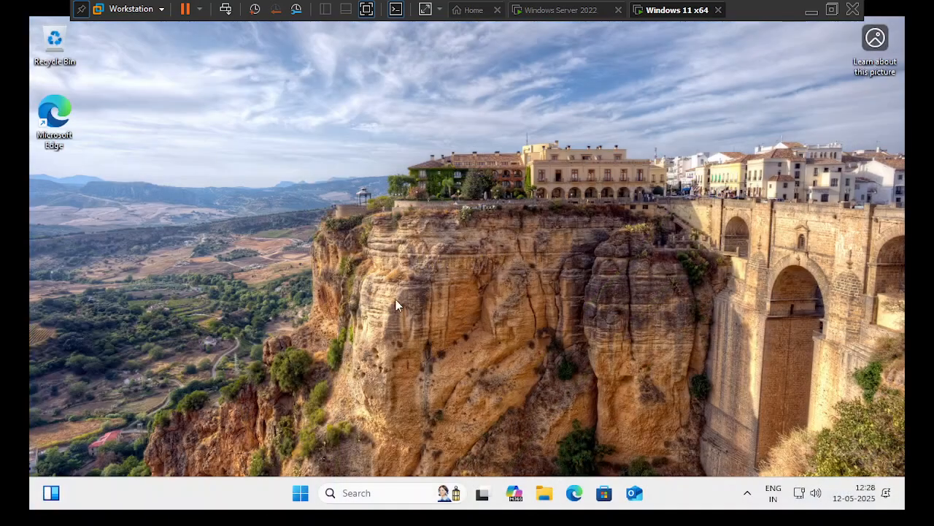
left_click(563, 9)
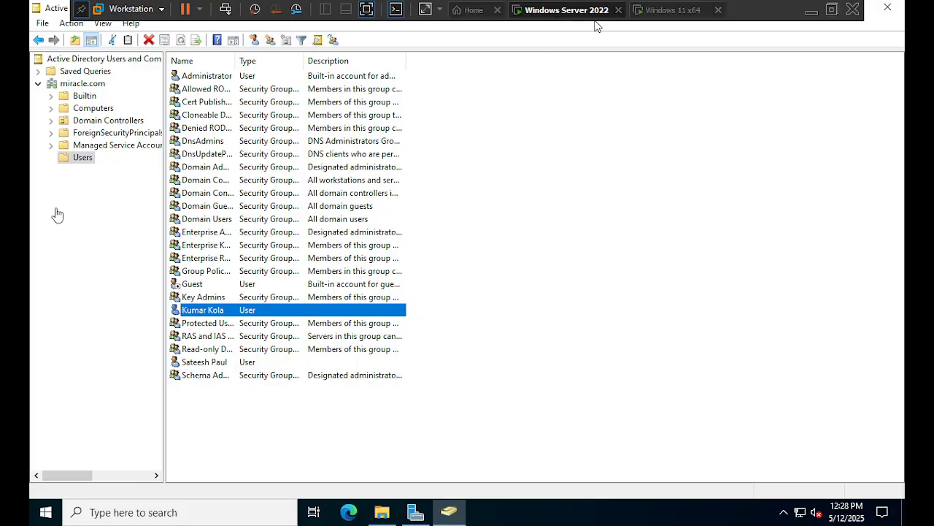
- Start a new user object in the Users container
right_click(87, 162)
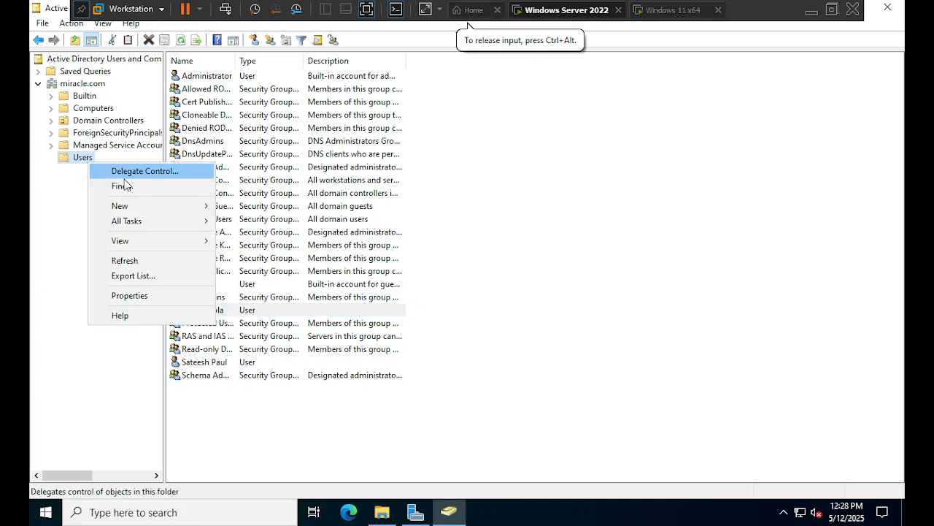
mouse_move(155, 209)
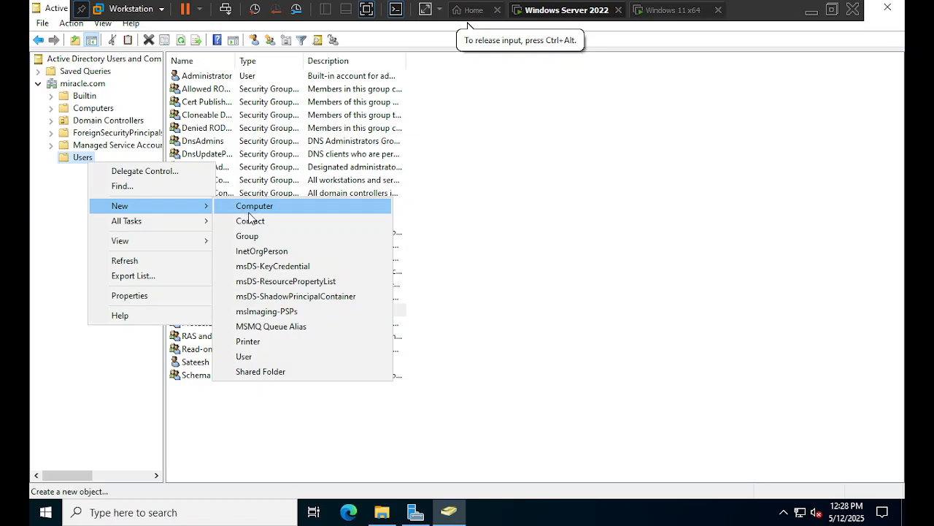
left_click(254, 355)
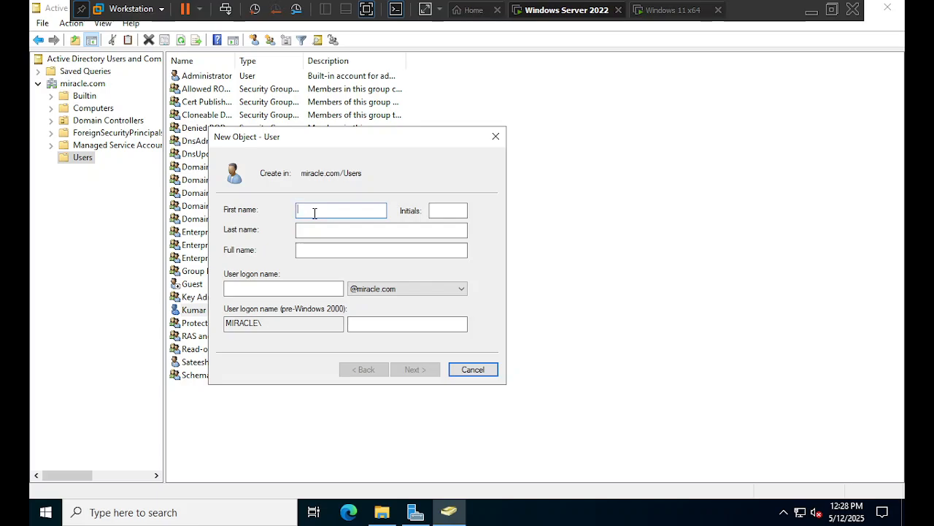
- Fill in the user's first name, last name and logon name, then advance to the password page
type("Muni")
key("BackSpace")
key("BackSpace")
key("BackSpace")
key("BackSpace")
type("M")
key("BackSpace")
type("Murali")
key("Tab")
key("Tab")
type("K")
key("Tab")
key("Tab")
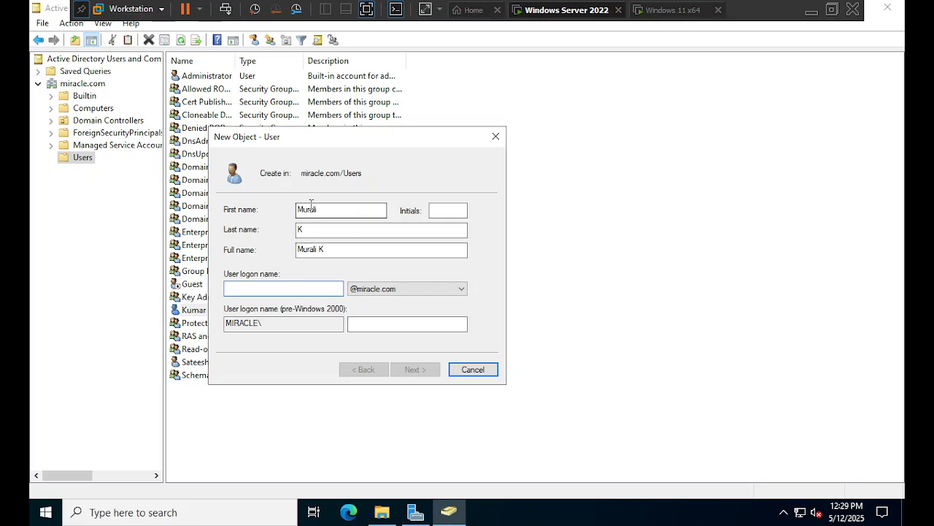
type("Murali")
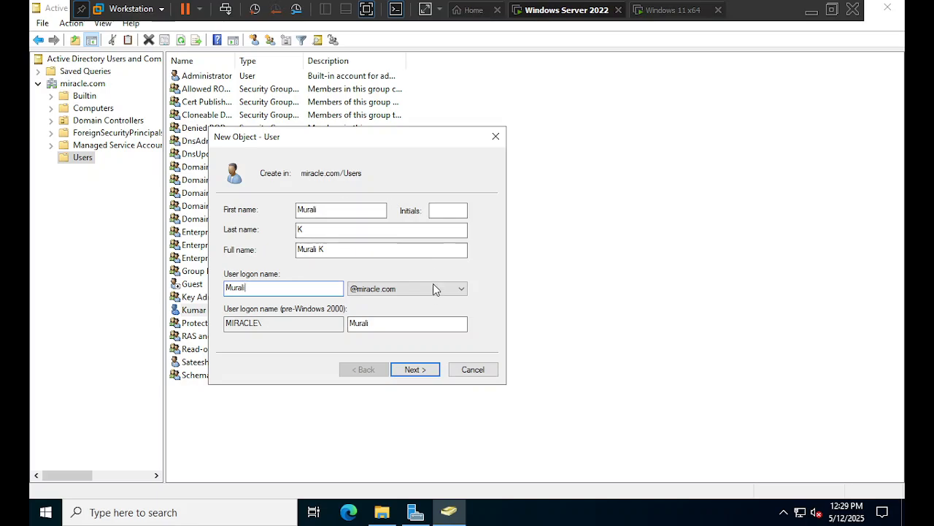
left_click(414, 370)
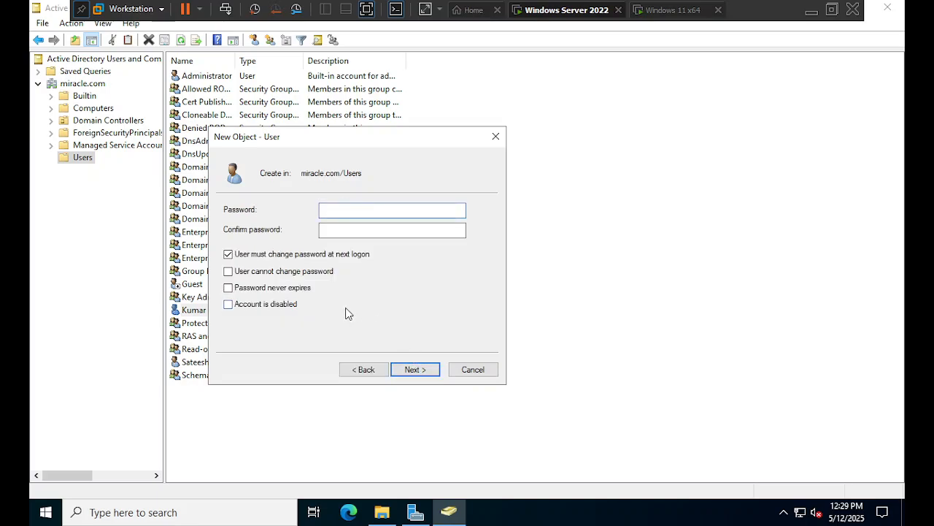
- Go back and change the logon name's capital M to a lowercase m
left_click(360, 369)
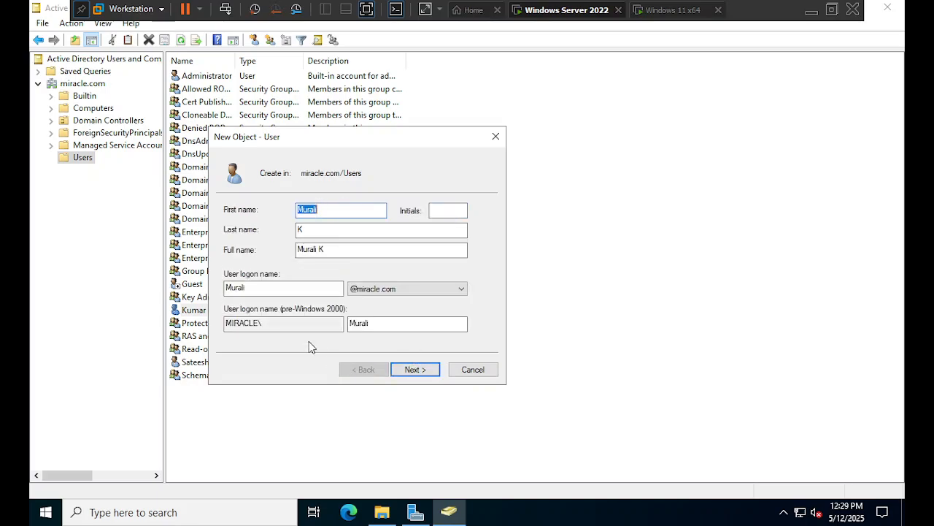
left_click(233, 288)
key("BackSpace")
type("m")
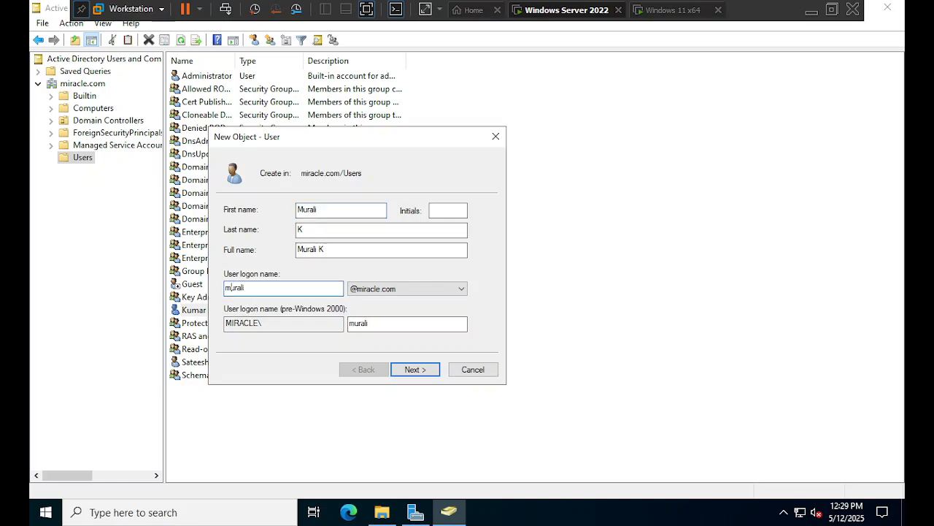
left_click(406, 369)
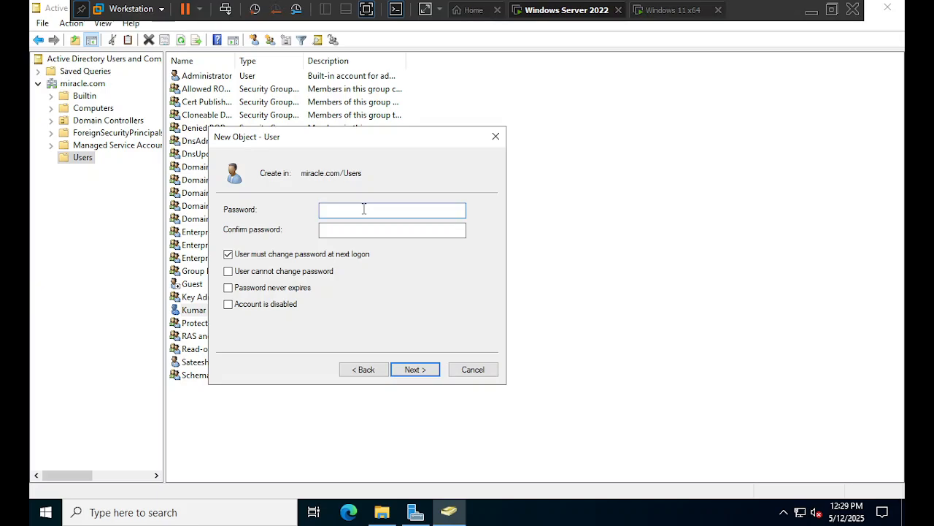
- Enter and confirm a short password, attempt to finish, and dismiss the policy rejection
type("•••")
key("Tab")
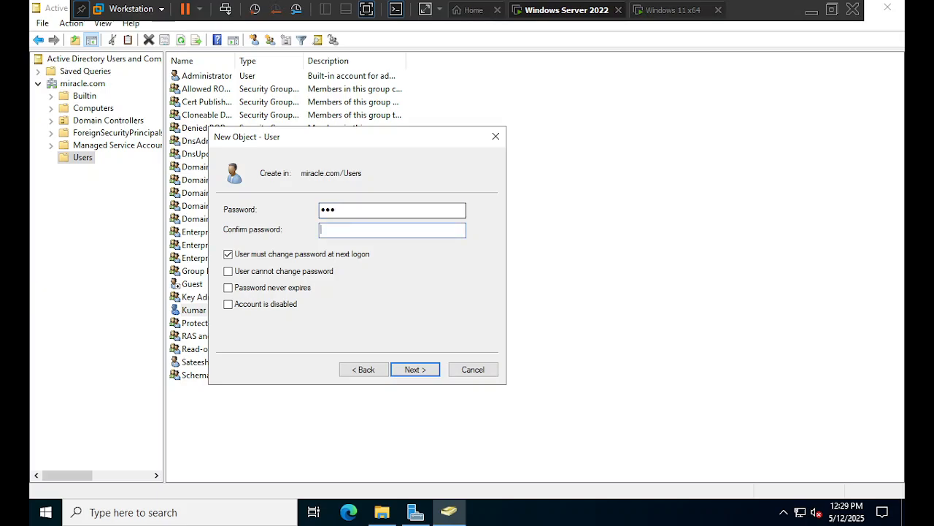
type("•••")
left_click(421, 371)
left_click(414, 369)
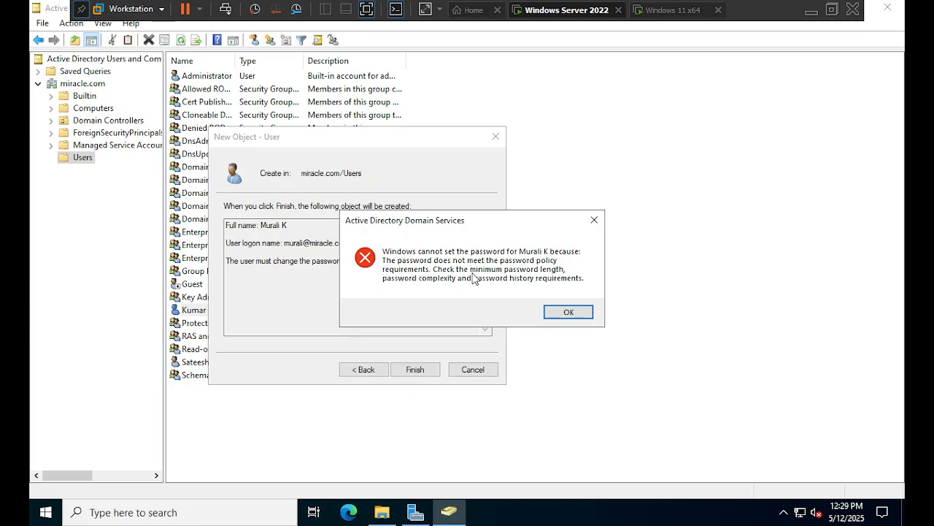
left_click(556, 314)
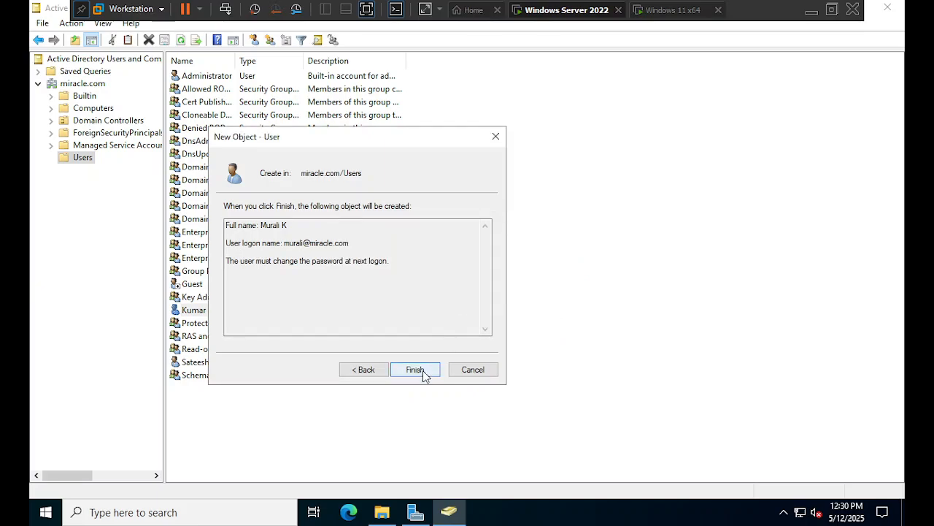
- Cancel the third user, minimize and restore ADUC, and exit to the host desktop
left_click(471, 371)
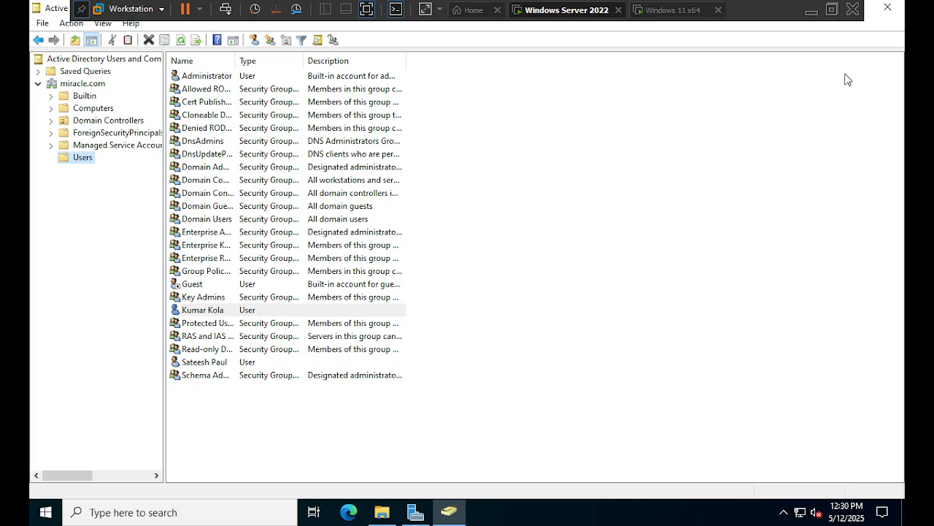
left_click(456, 512)
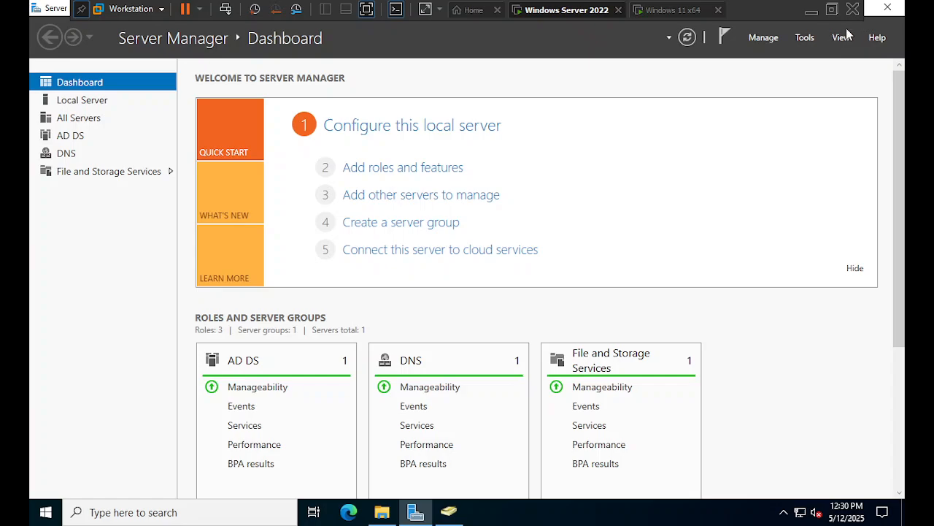
left_click(449, 511)
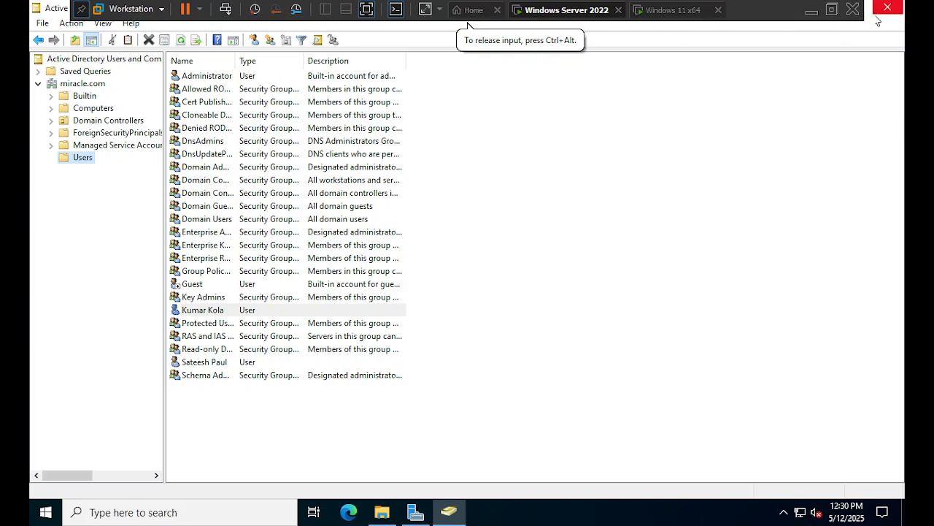
left_click(811, 12)
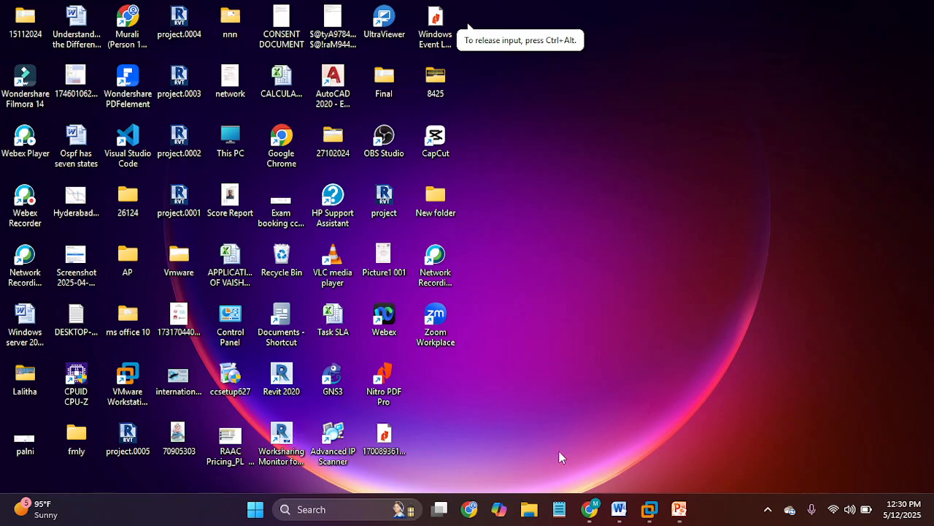
- Start the PowerPoint slide show from slide 1 and advance to the Shortcut commands slide
left_click(683, 513)
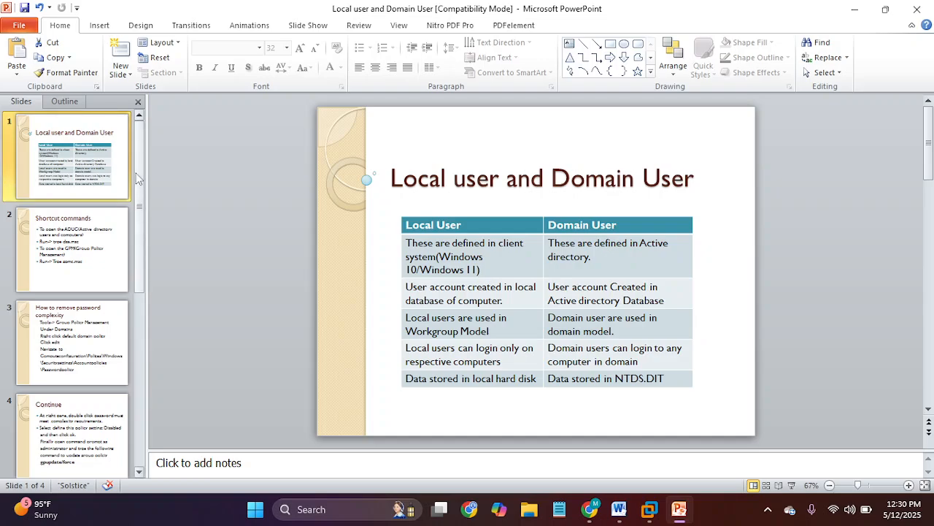
key("F5")
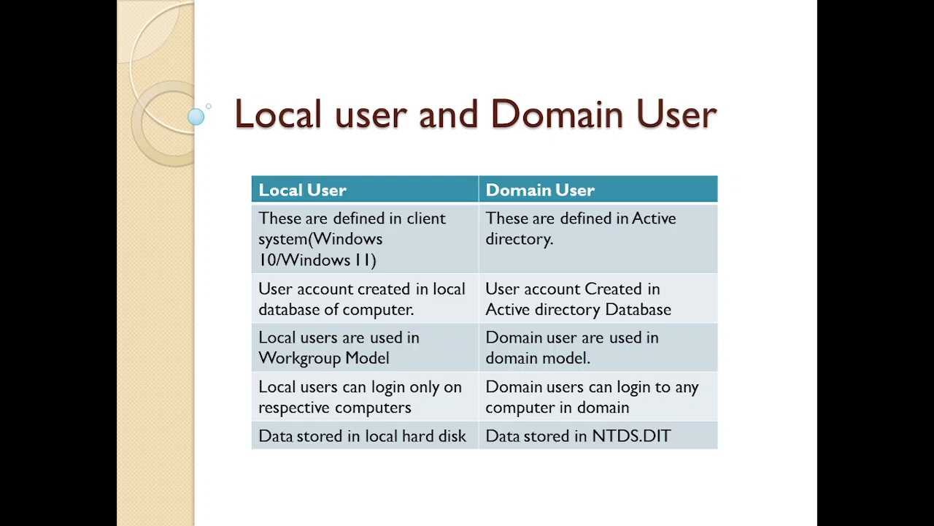
key("Right")
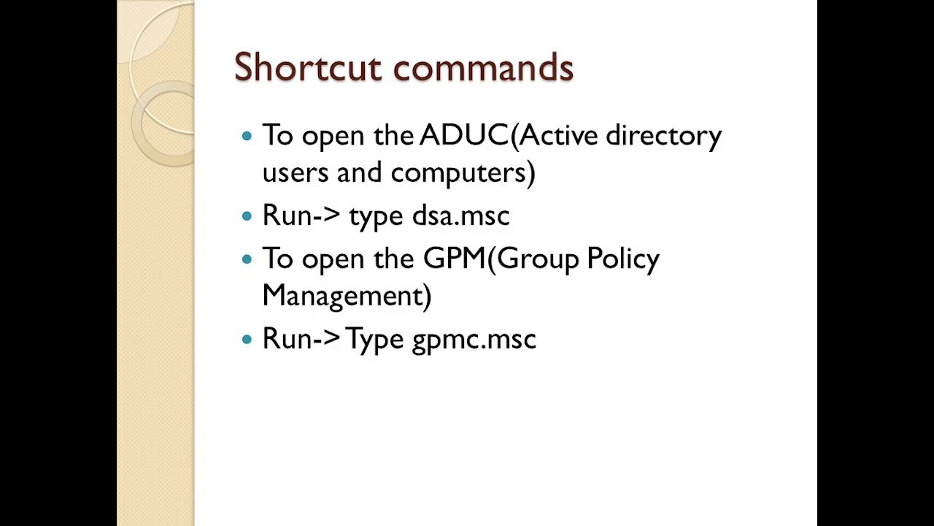
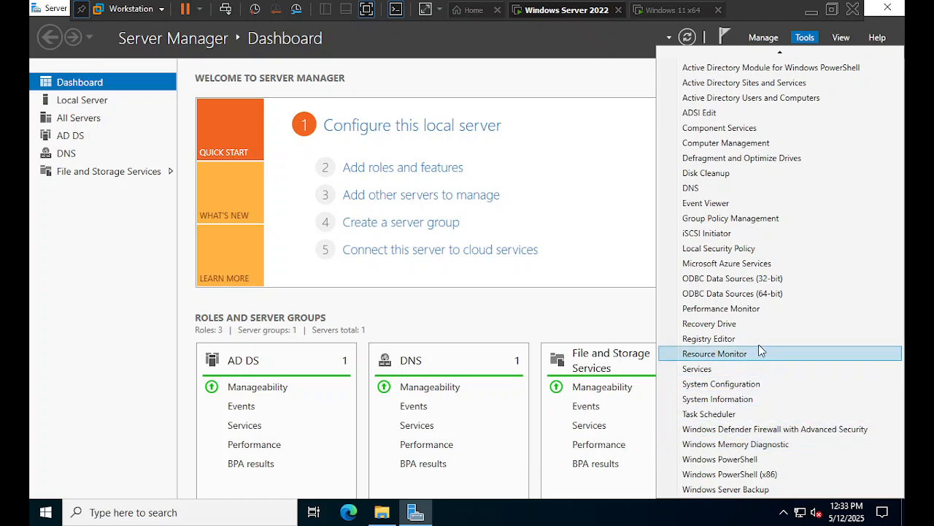
- Open Group Policy Management and select the Default Domain Policy under miracle.com, dismissing the link warning
left_click(725, 218)
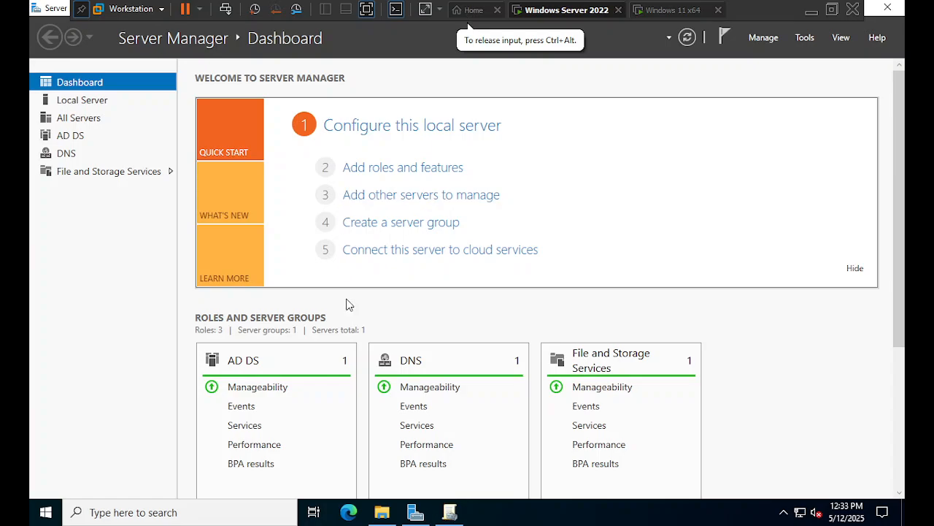
left_click(452, 514)
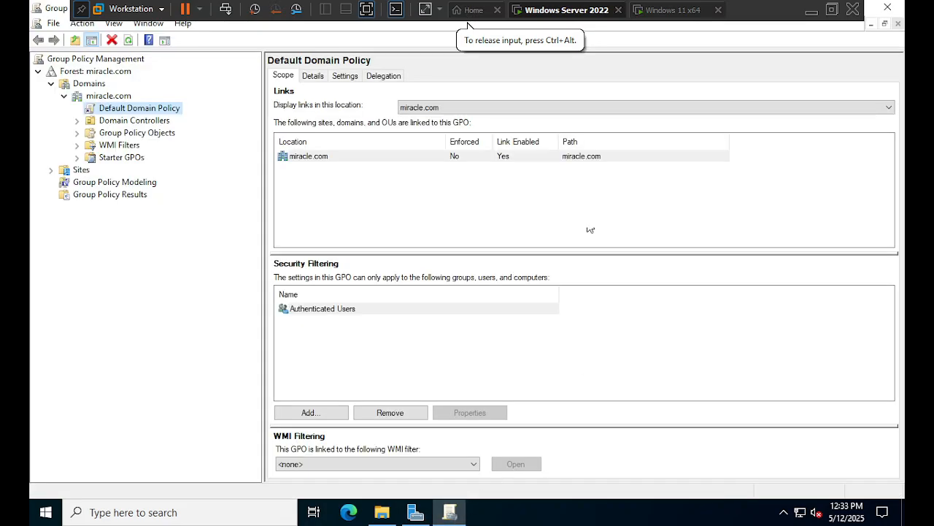
left_click(64, 86)
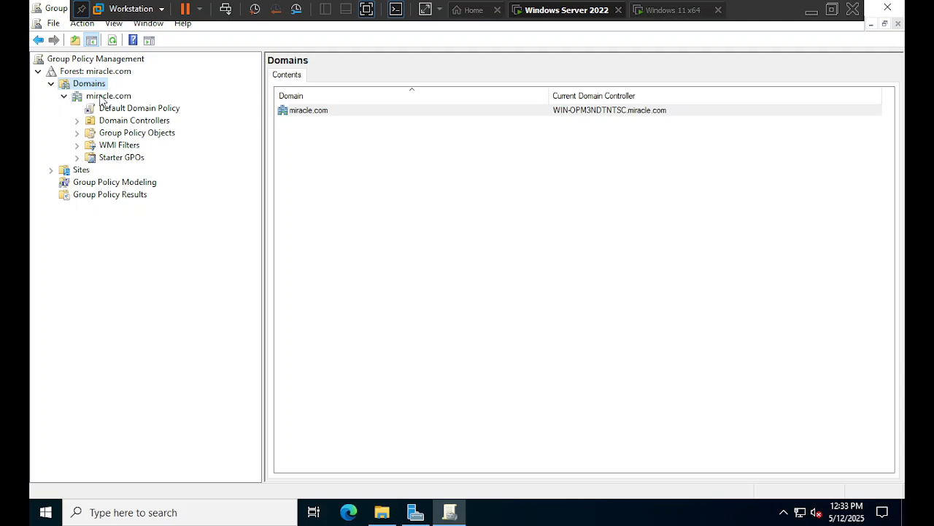
left_click(113, 99)
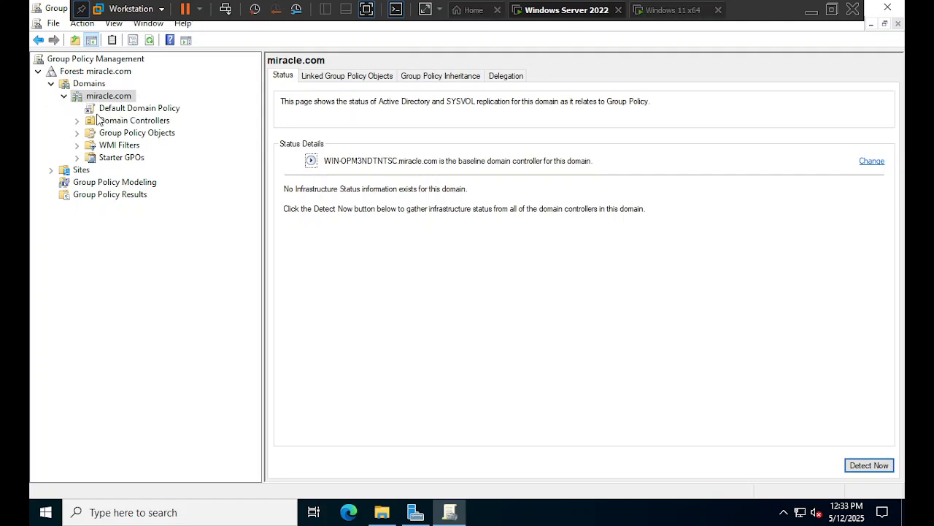
left_click(152, 111)
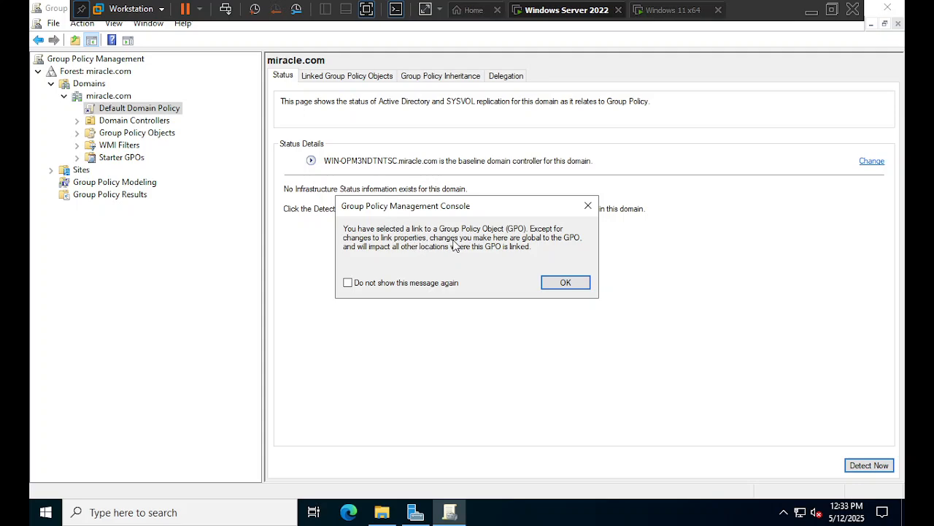
left_click(558, 282)
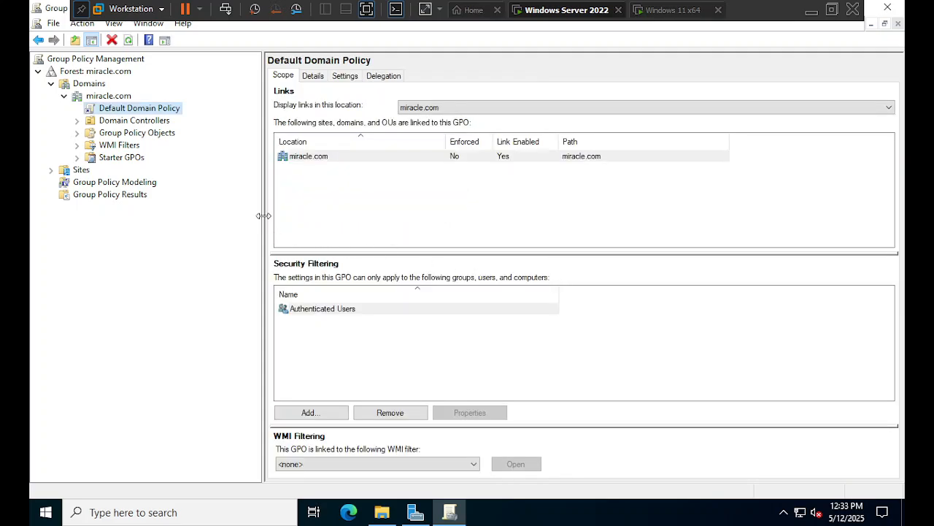
- Cancel the accidental rename and bring up the Default Domain Policy's context menu
left_click(133, 109)
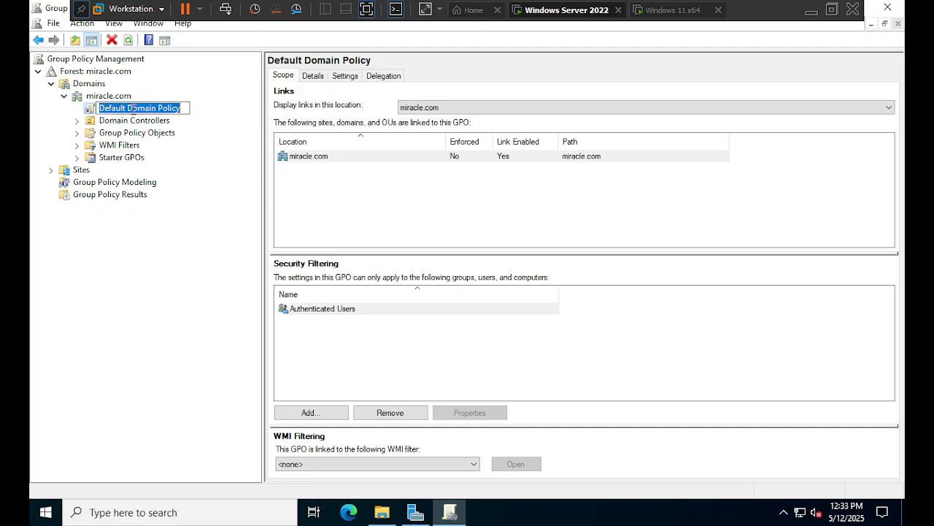
key("Escape")
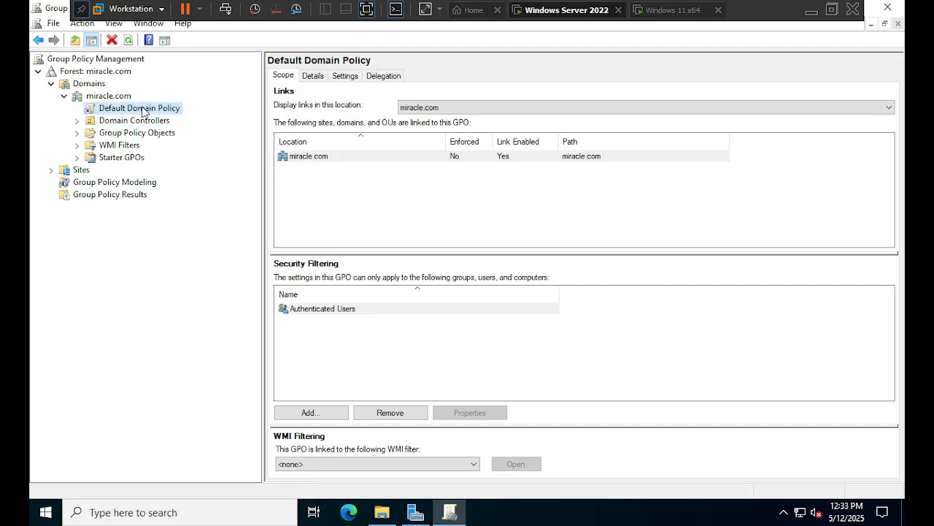
left_click(142, 108)
right_click(142, 108)
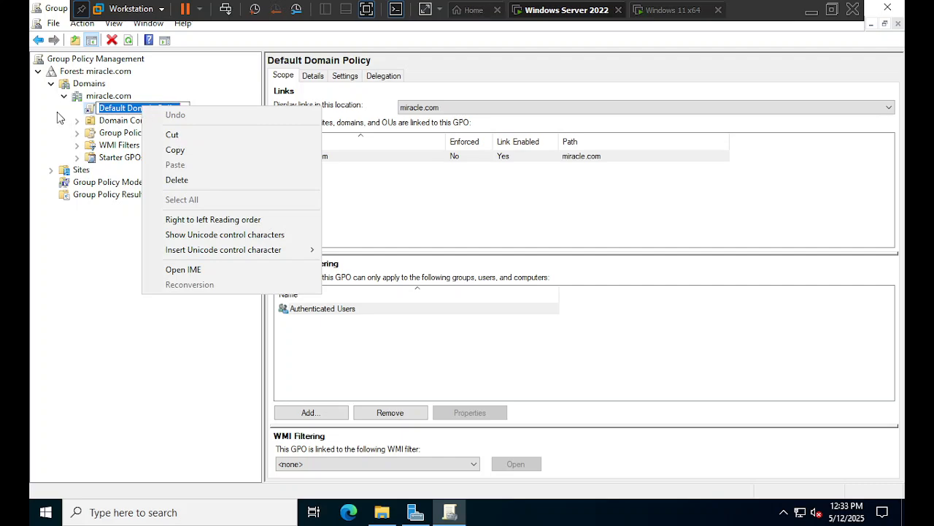
left_click(58, 111)
right_click(115, 111)
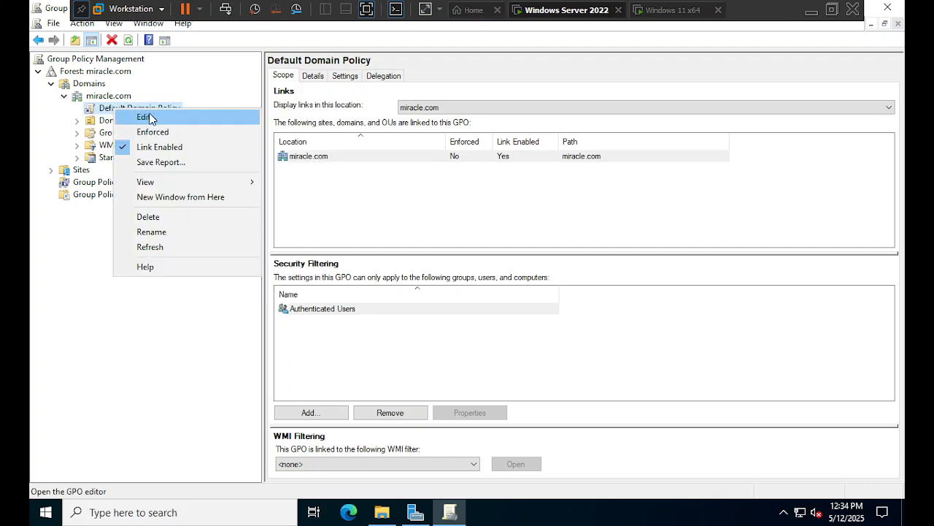
- Open the Default Domain Policy in the policy editor and maximize the editor window
left_click(150, 119)
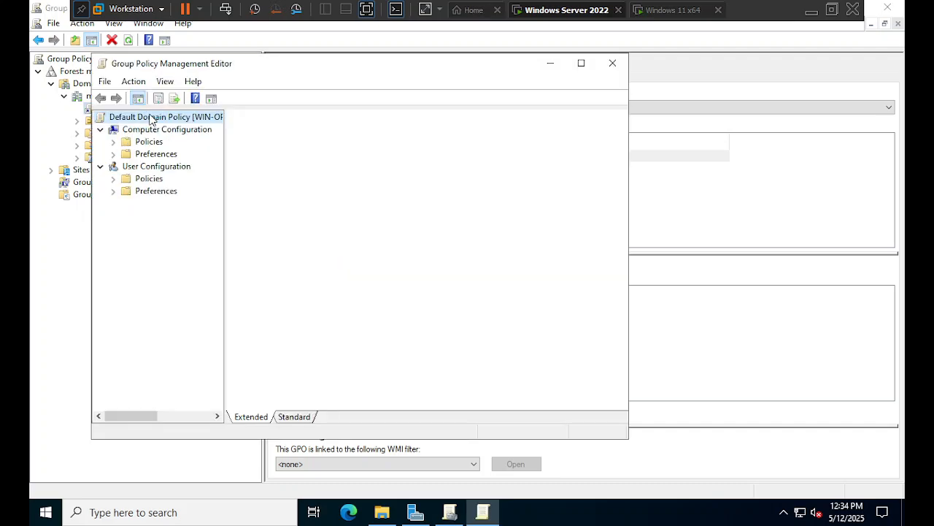
double_click(283, 66)
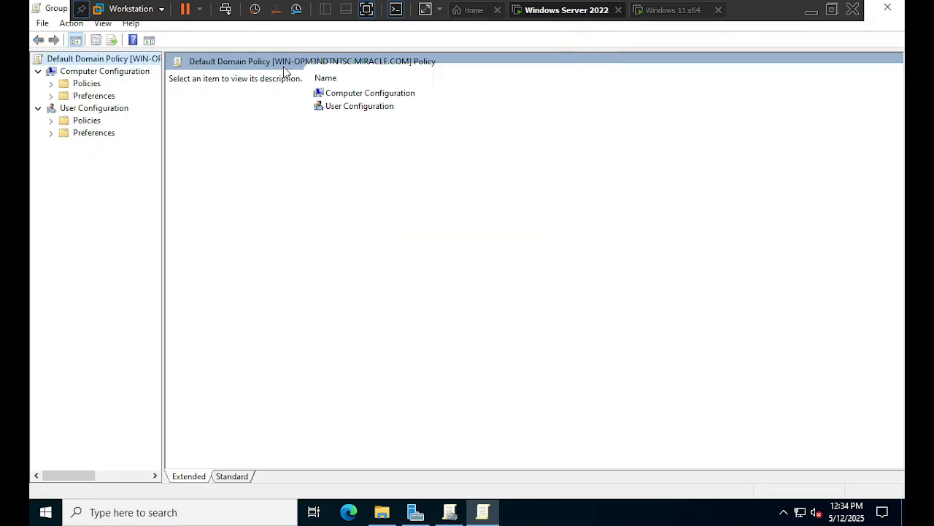
double_click(44, 8)
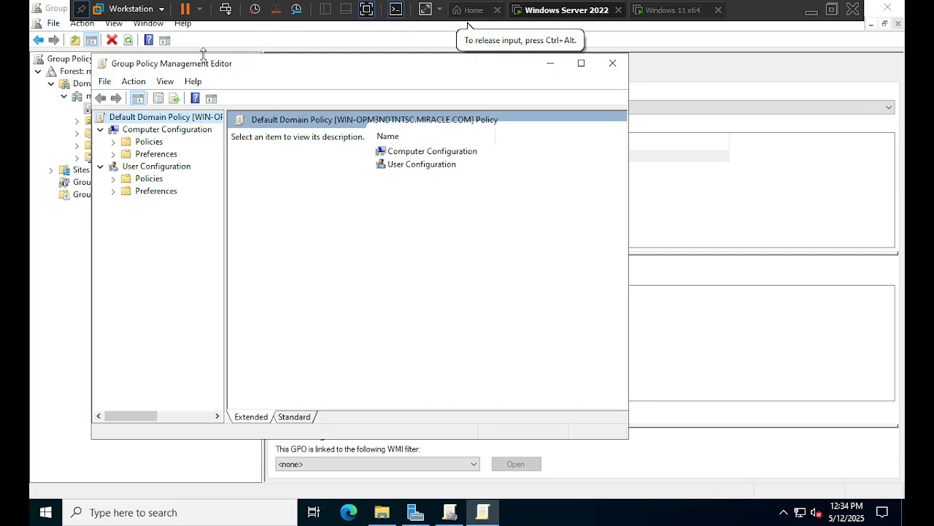
left_click_drag(286, 69, 407, 92)
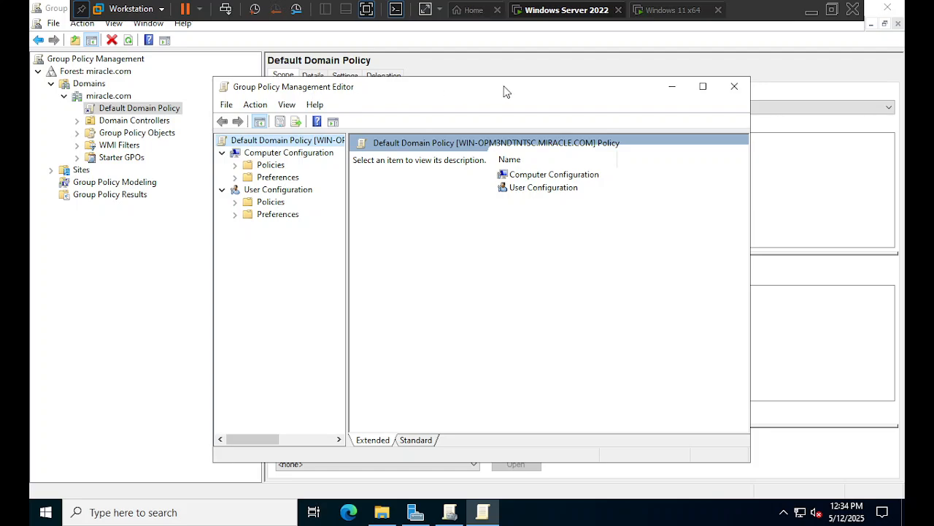
left_click(705, 87)
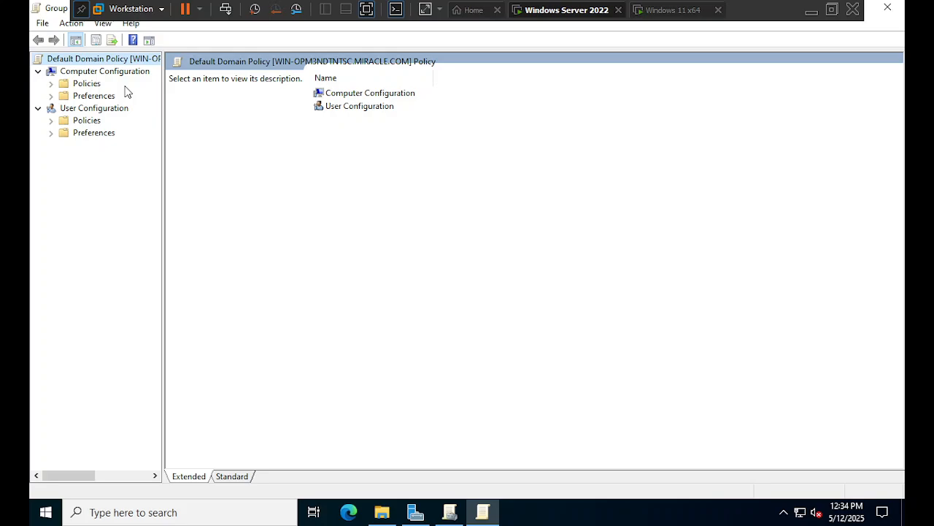
- Expand Computer Configuration > Policies > Windows Settings > Security Settings and select Account Policies
left_click(357, 95)
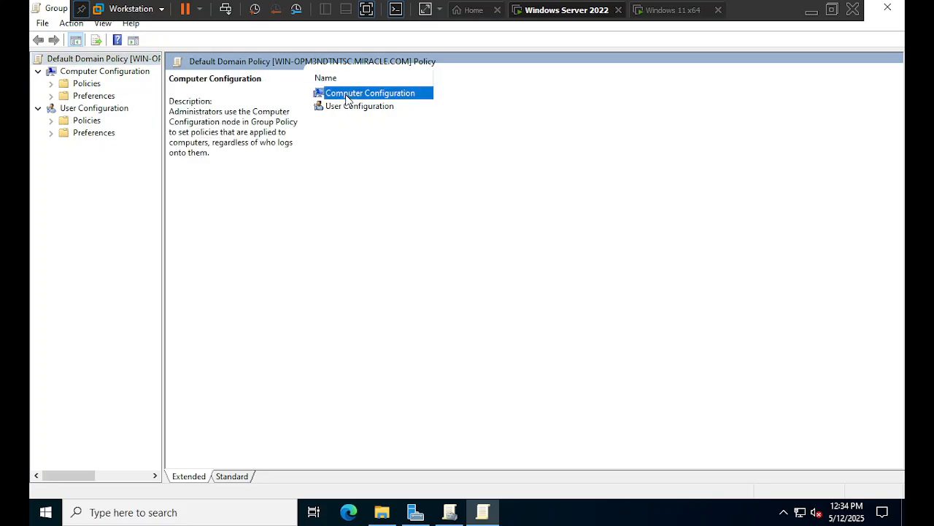
left_click(86, 73)
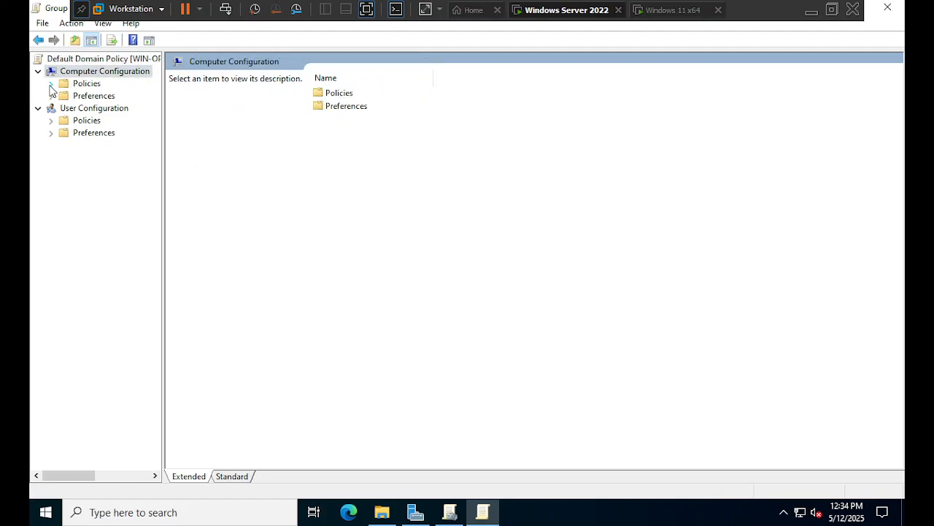
left_click(51, 84)
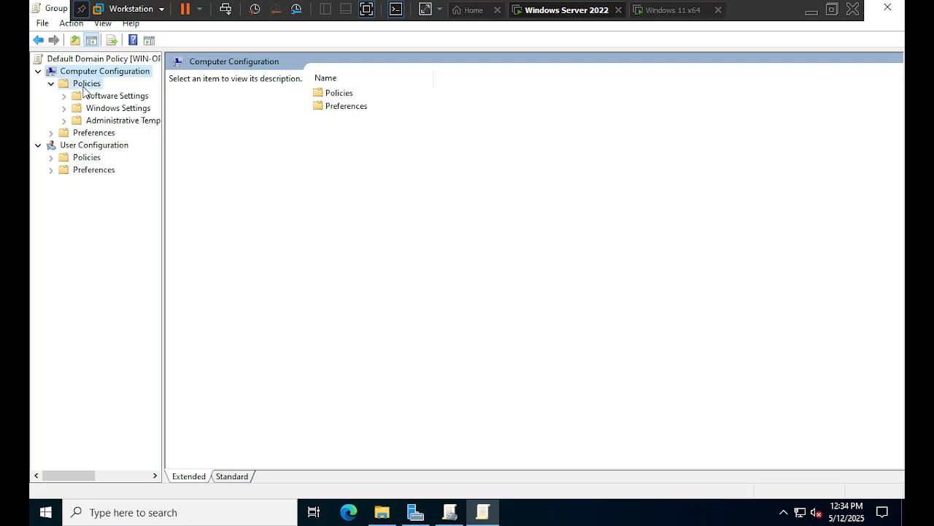
left_click(85, 84)
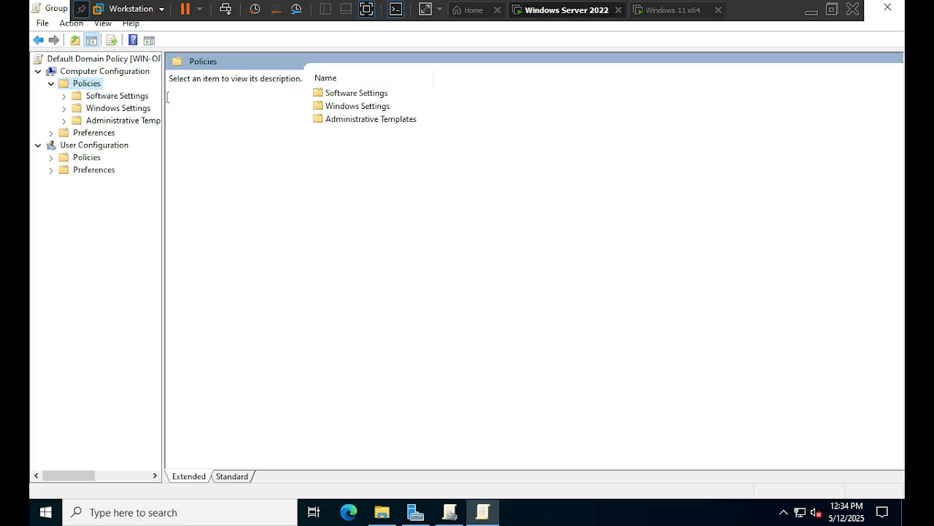
left_click_drag(163, 96, 262, 95)
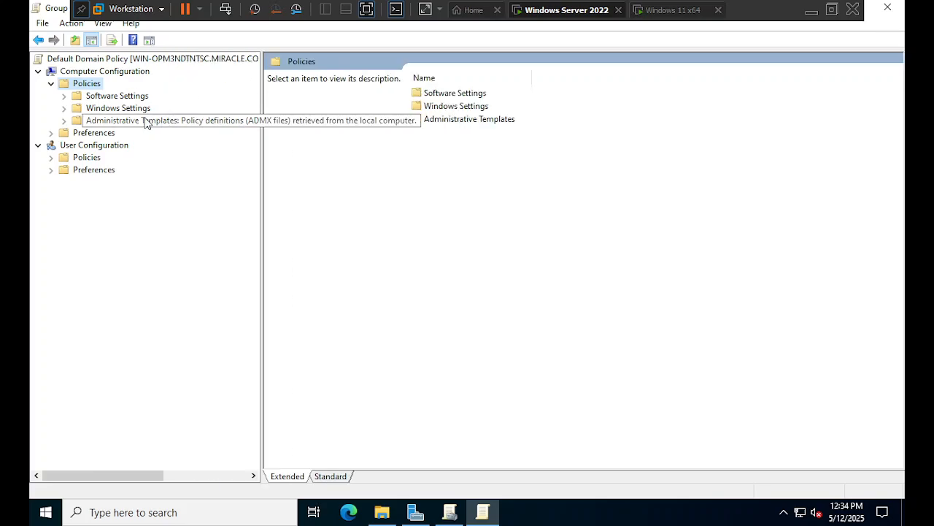
left_click(117, 108)
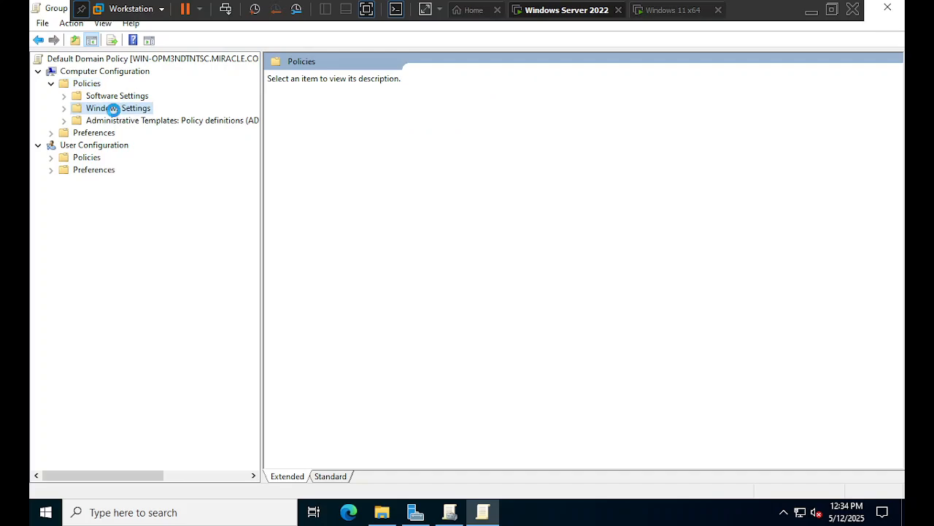
left_click(63, 109)
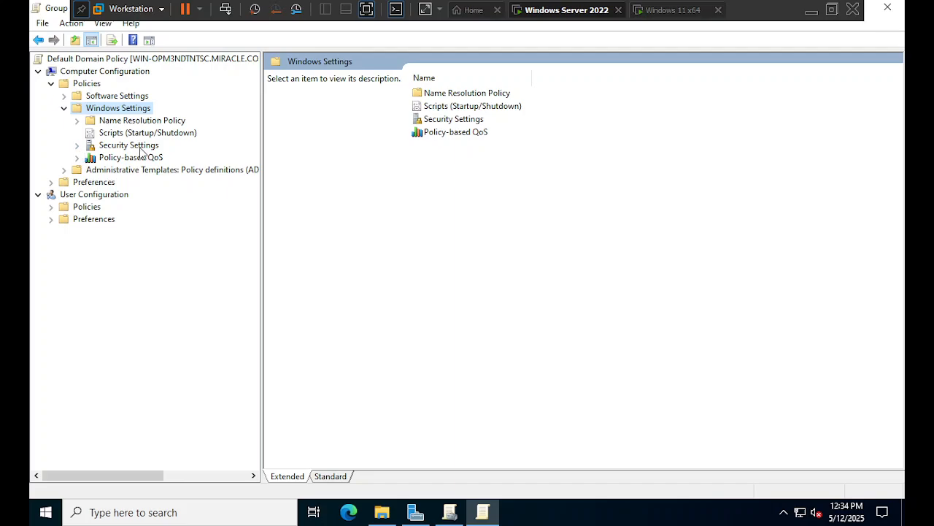
left_click(100, 145)
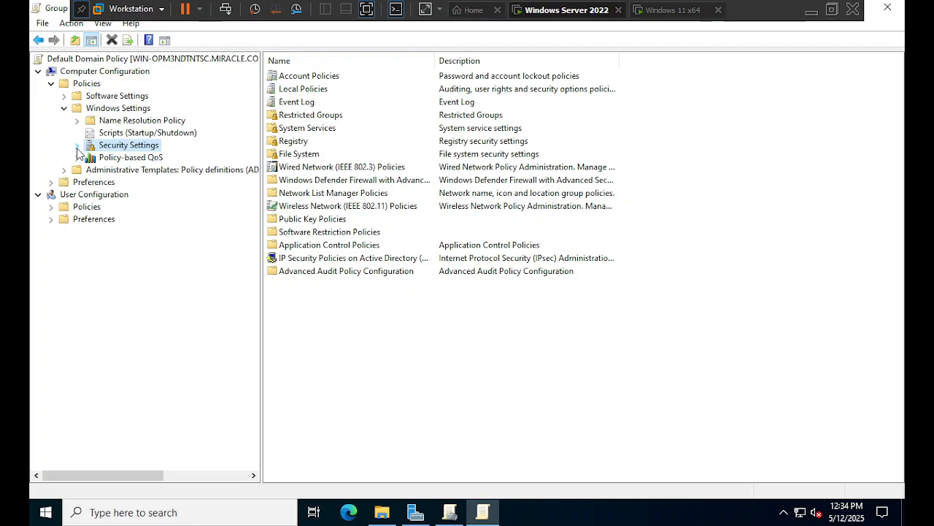
left_click(77, 146)
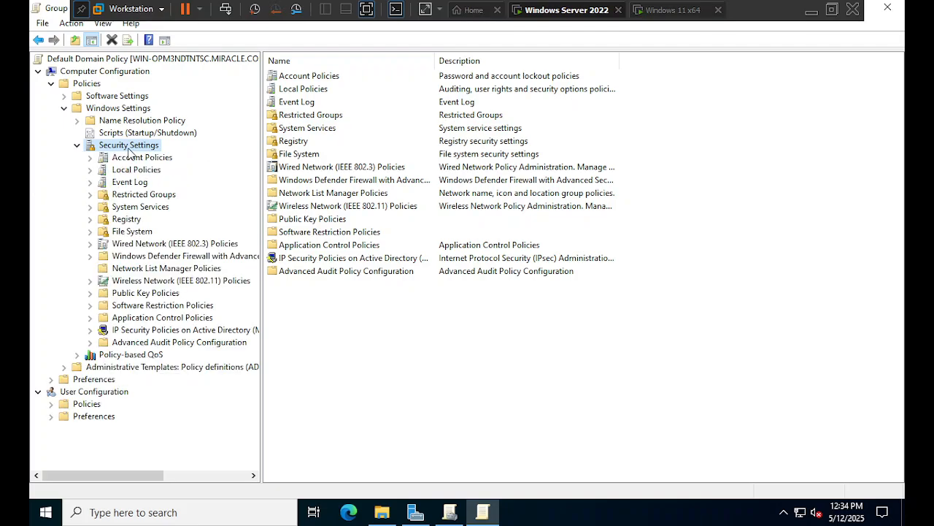
left_click(128, 162)
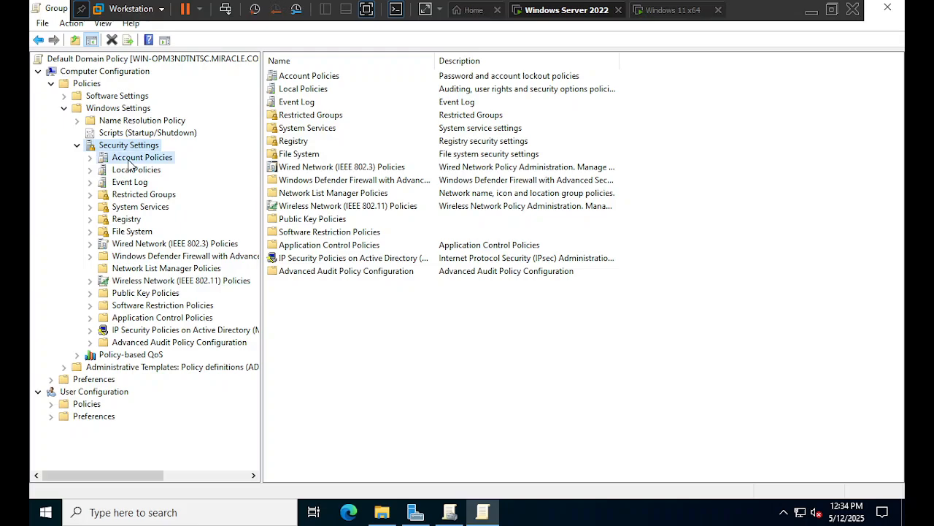
- Show Password Policy, inspect the 42-day Maximum password age properties, and minimize VMware
left_click(91, 157)
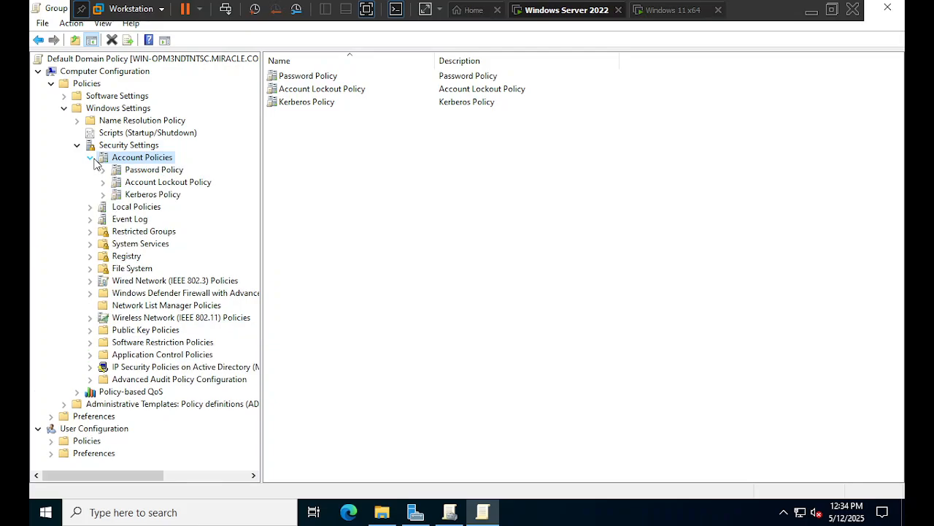
left_click(163, 171)
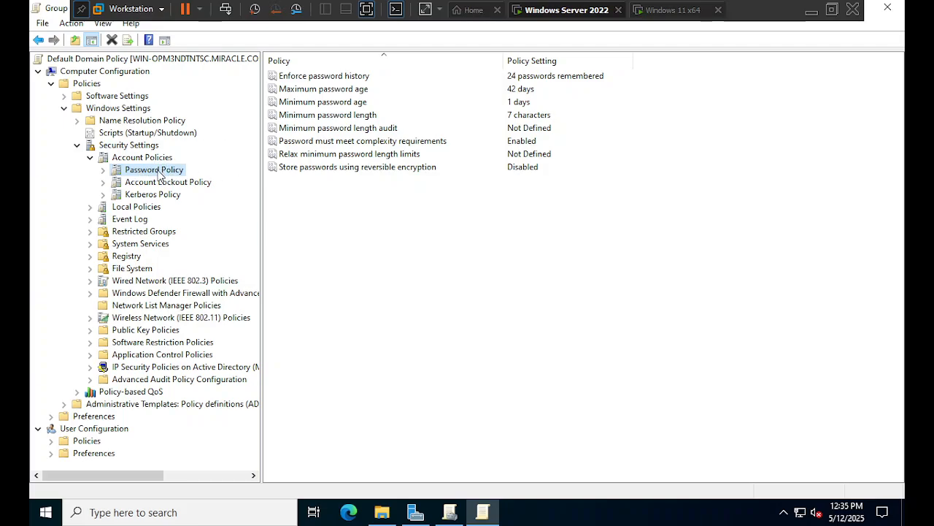
left_click(327, 94)
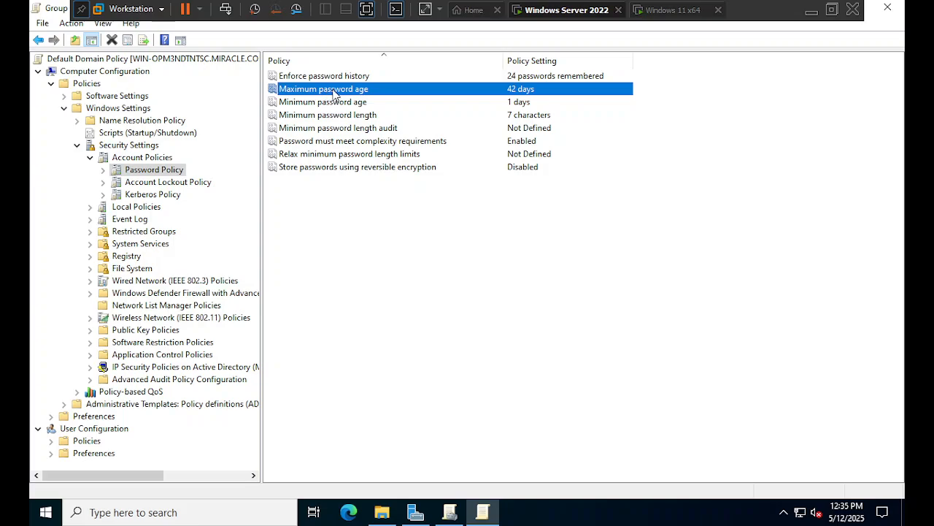
double_click(333, 93)
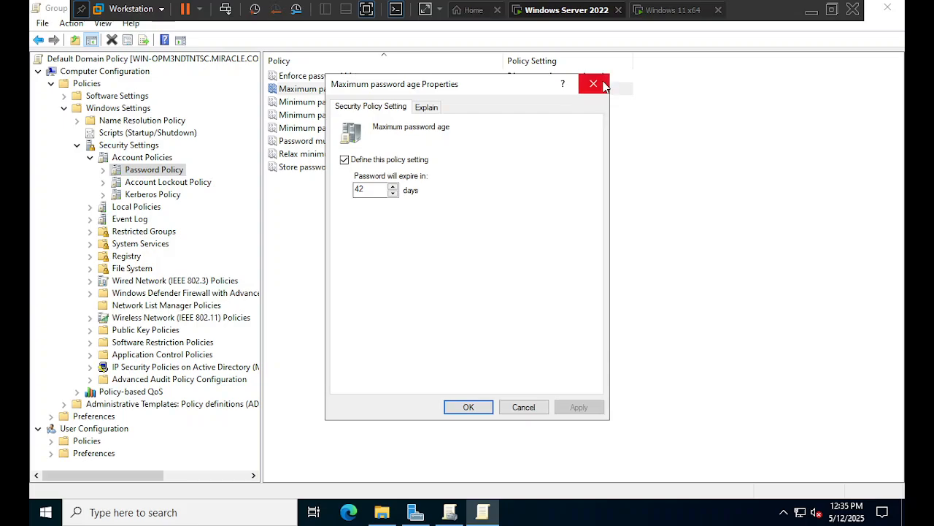
left_click(593, 84)
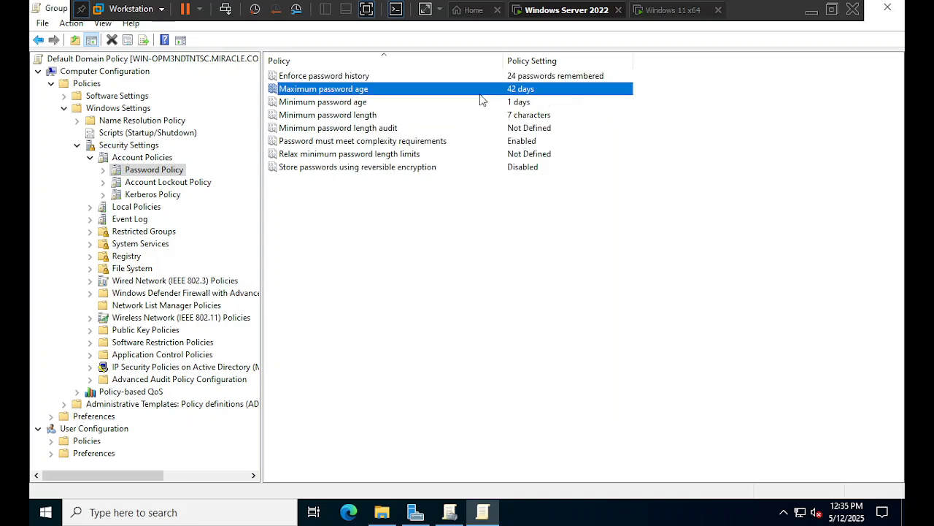
double_click(382, 88)
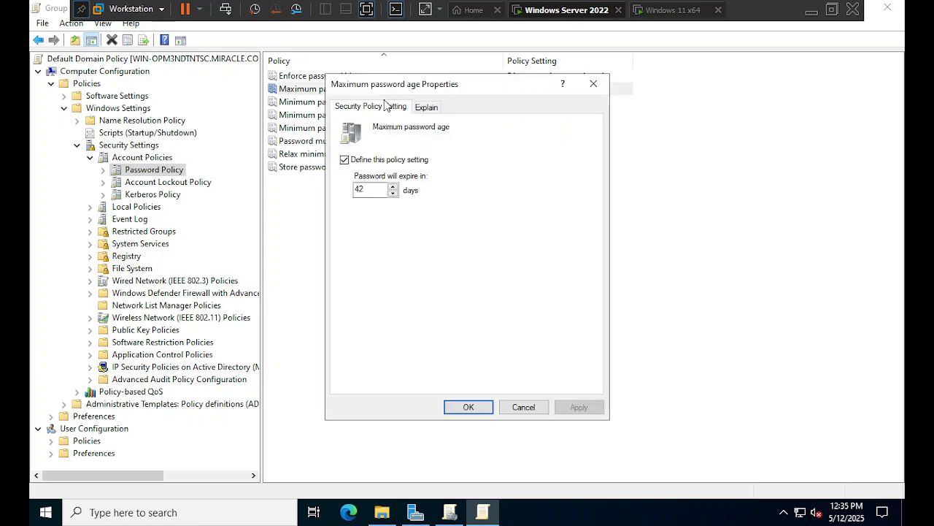
left_click(593, 85)
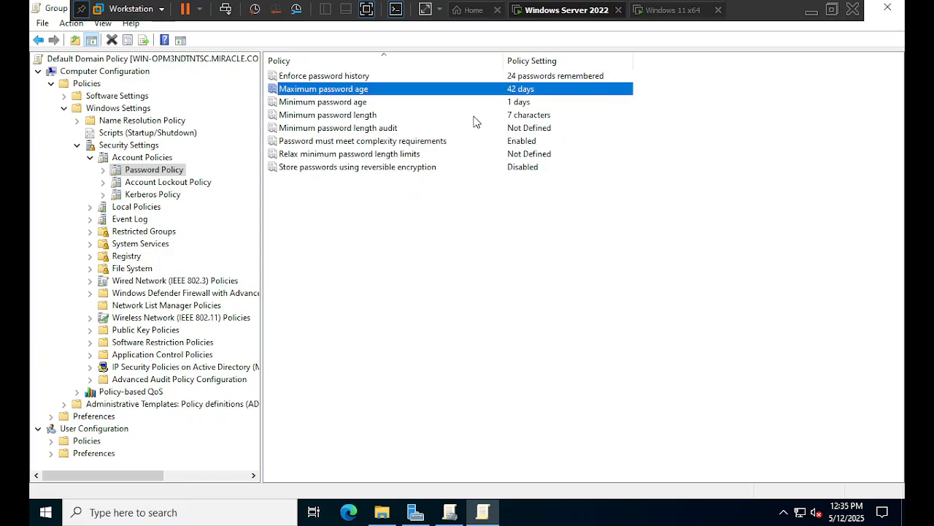
left_click(810, 10)
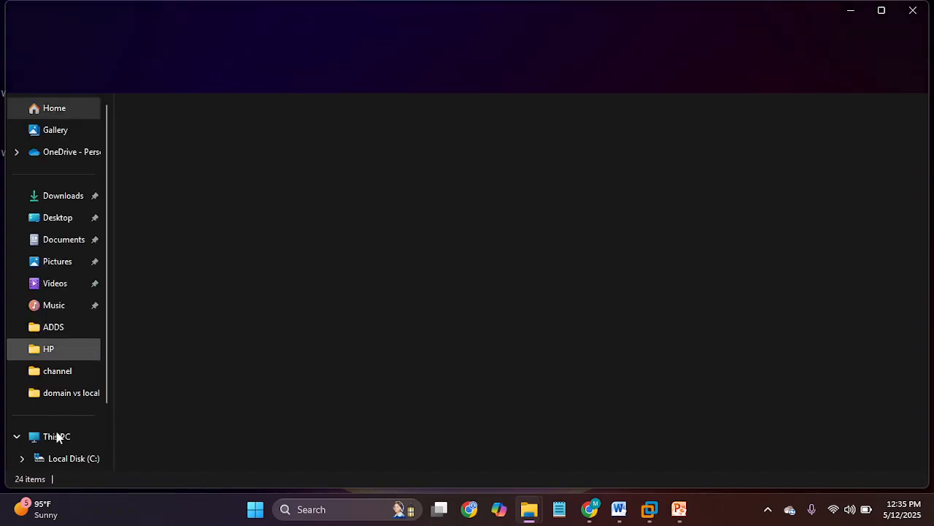
- Browse to D:\Youtube\ADDS\domain vs local user and open the password-expired screenshot
left_click(57, 437)
double_click(422, 141)
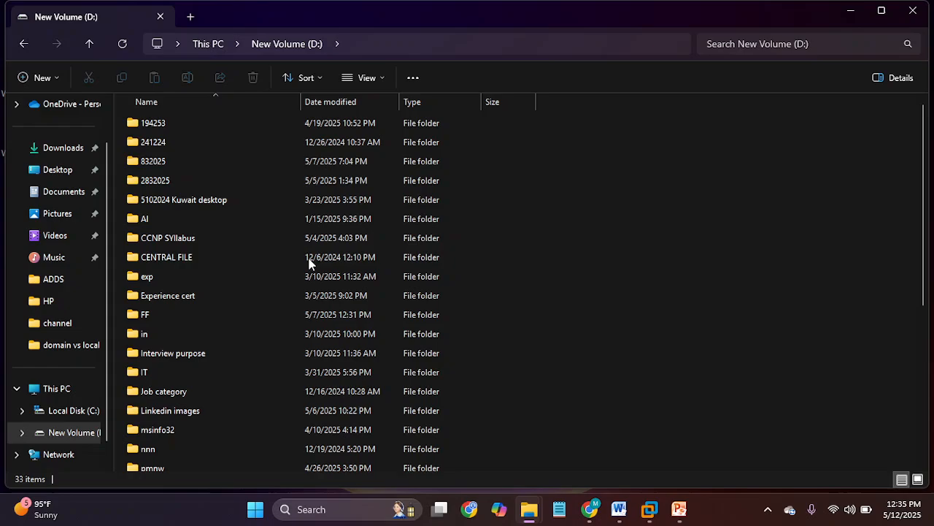
left_click(240, 272)
key("y")
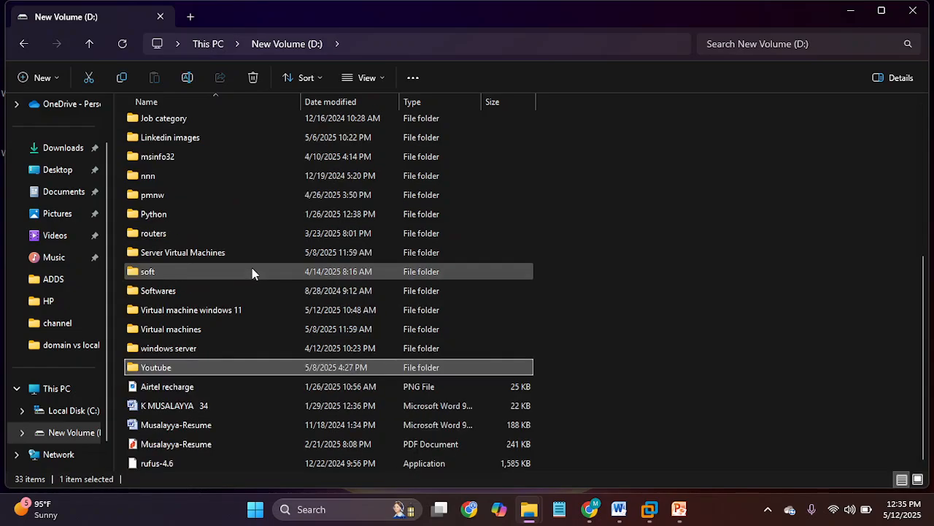
key("Return")
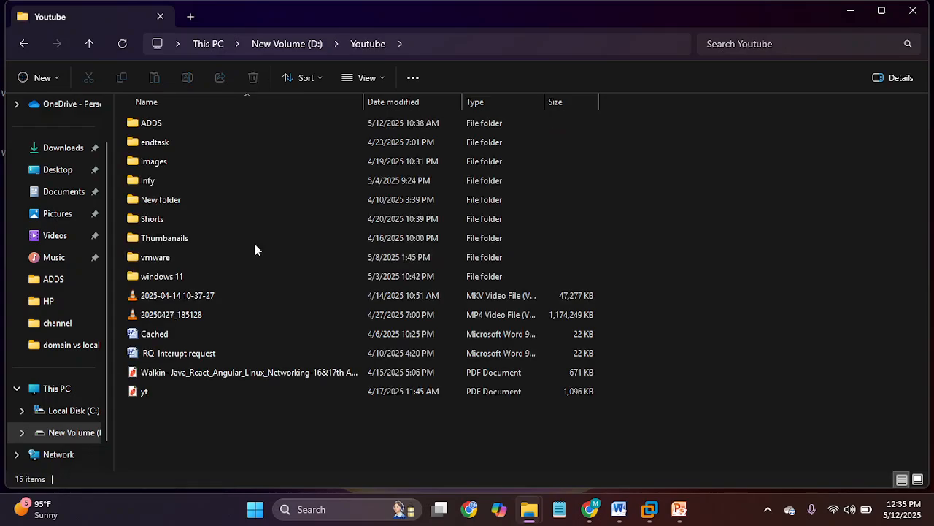
double_click(181, 124)
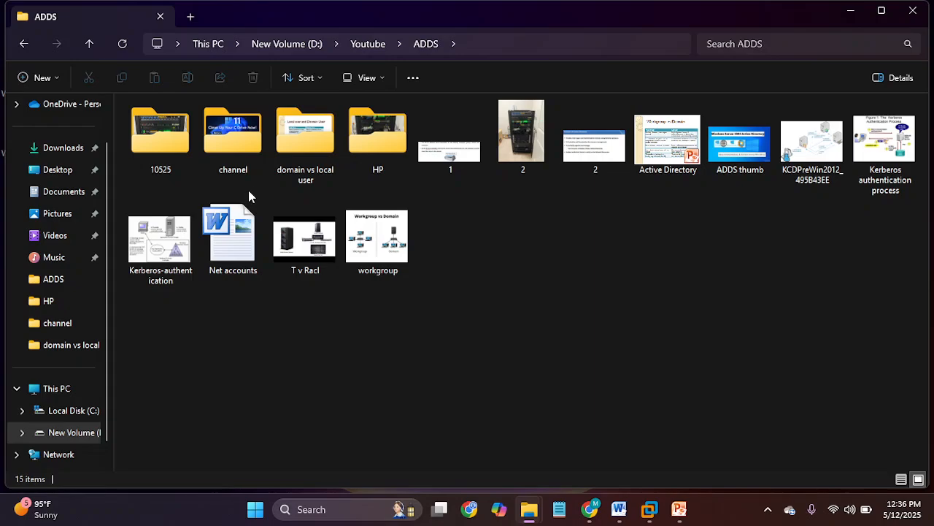
double_click(286, 153)
left_click(376, 133)
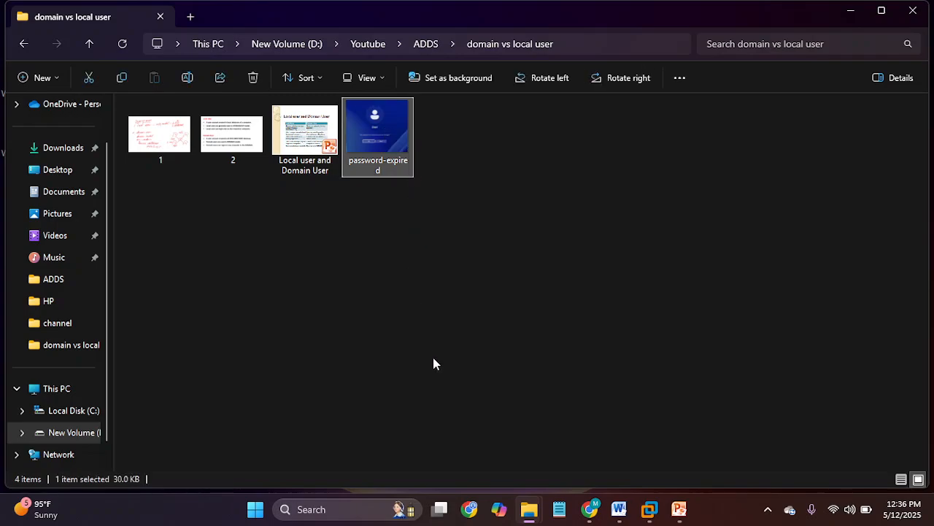
mouse_move(656, 517)
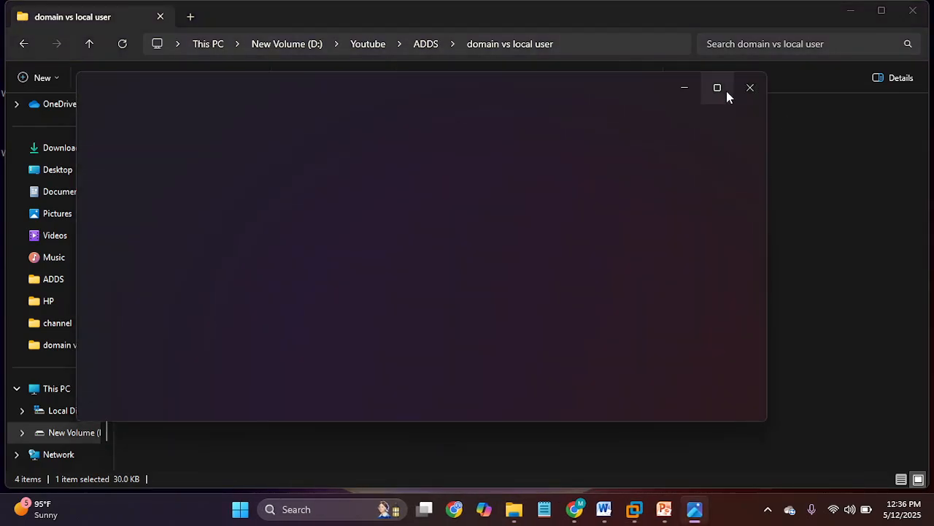
- Maximize the Photos window showing password-expired.jpg
left_click(717, 88)
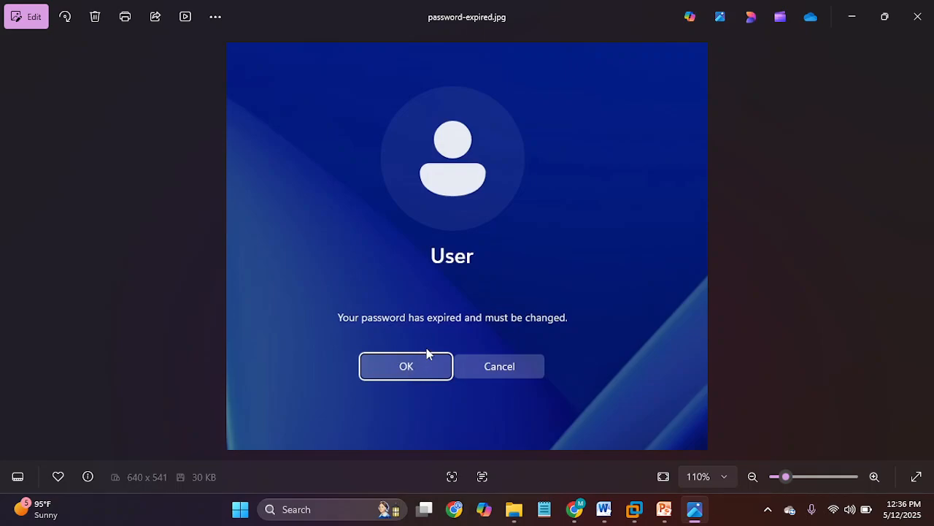
- Minimize Photos and bring the Windows Server VM back to the front
left_click(852, 17)
left_click(635, 511)
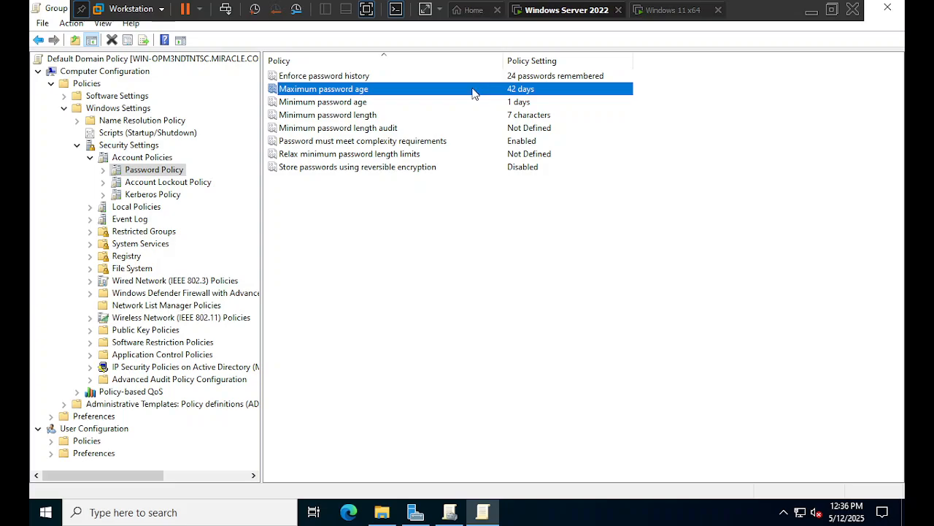
left_click(354, 106)
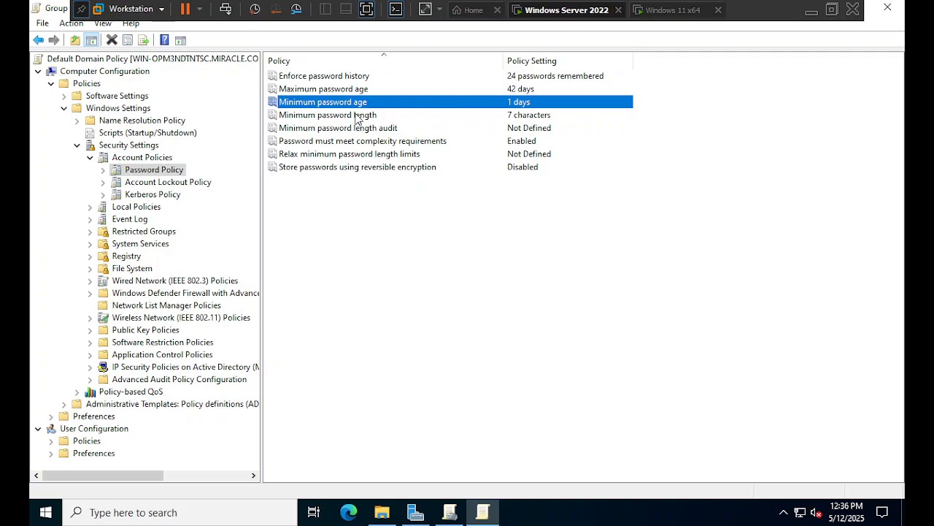
left_click(357, 117)
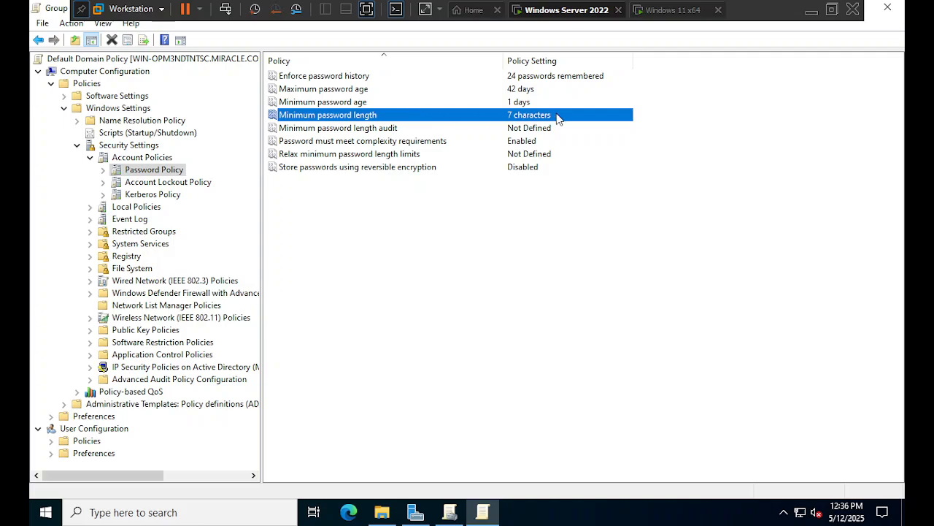
left_click(387, 130)
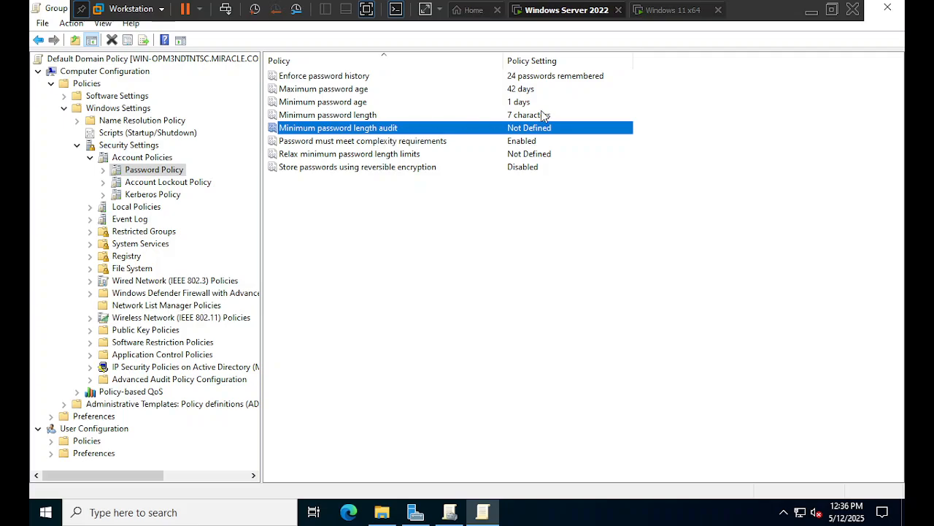
left_click(371, 145)
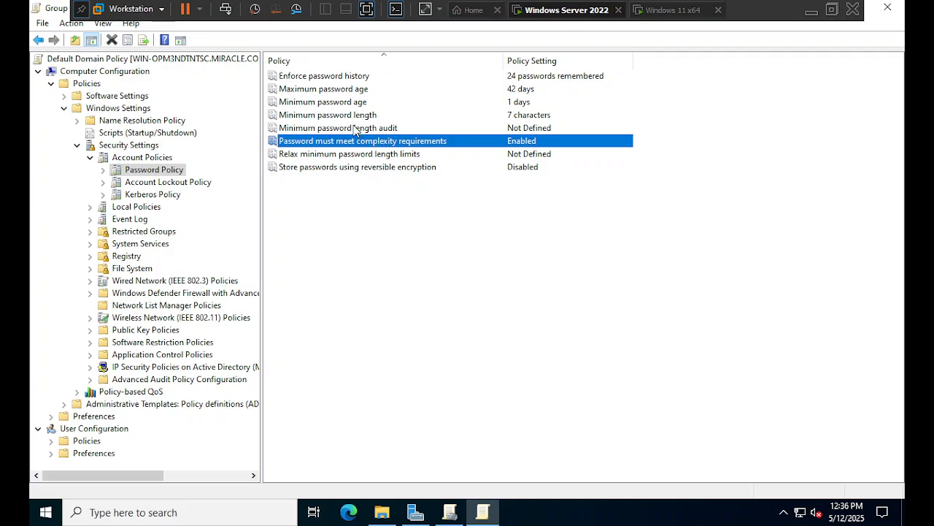
left_click(350, 119)
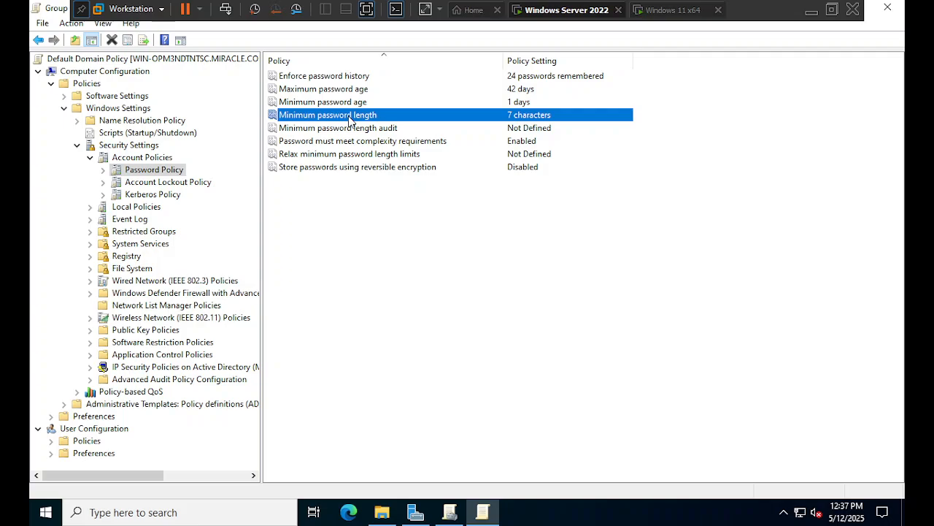
- Change Minimum password length from 7 to 0 characters and apply it
double_click(363, 119)
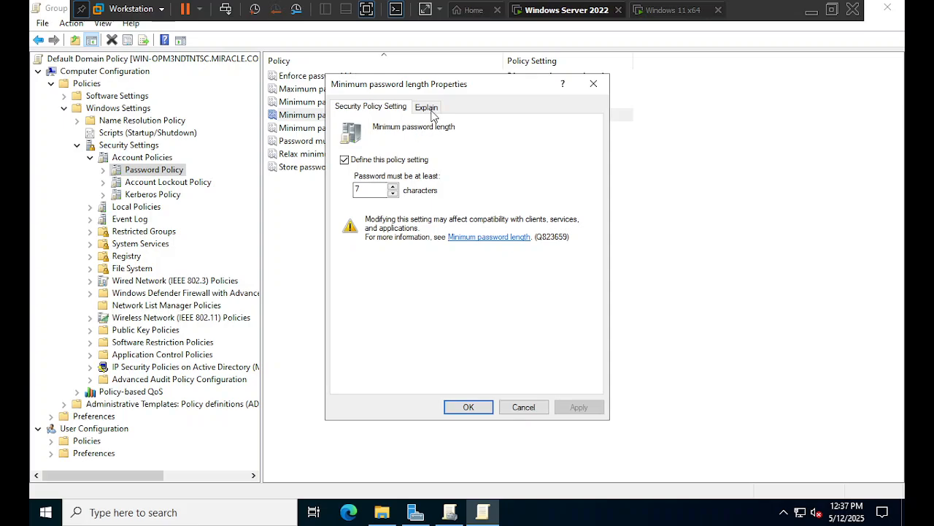
left_click_drag(449, 86, 505, 97)
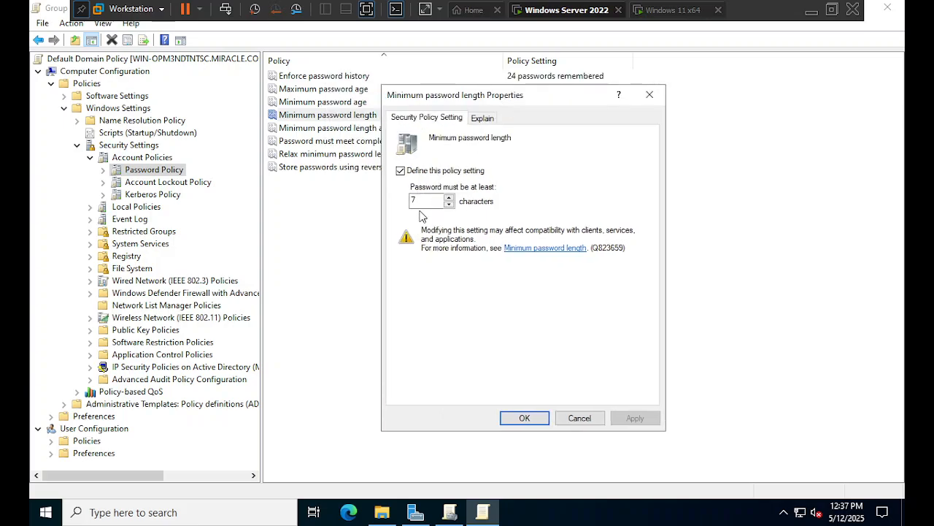
left_click_drag(427, 200, 394, 206)
left_click_drag(501, 95, 468, 128)
left_click(399, 230)
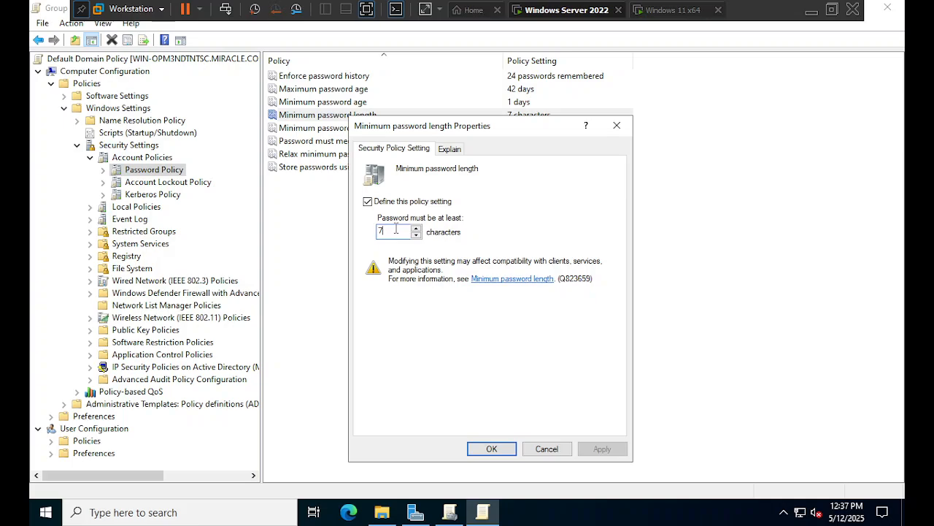
key("BackSpace")
type("0")
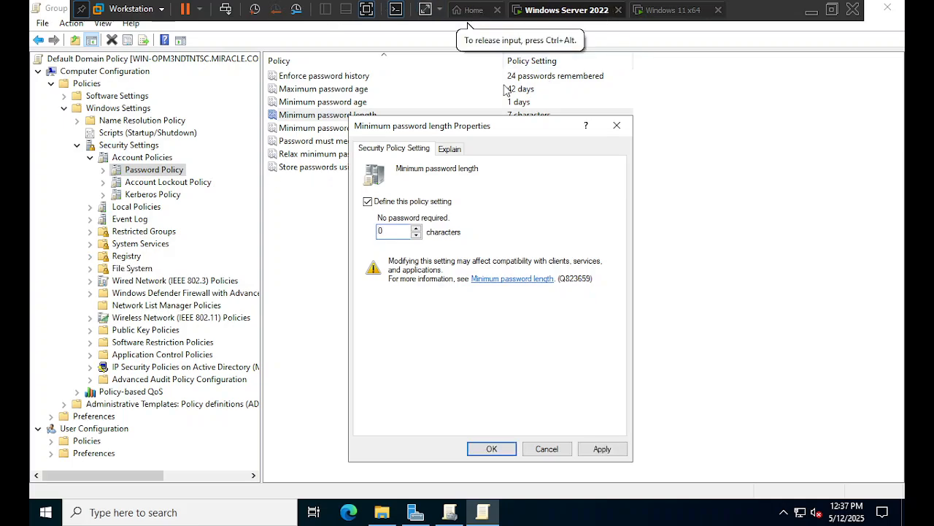
left_click_drag(473, 126, 486, 108)
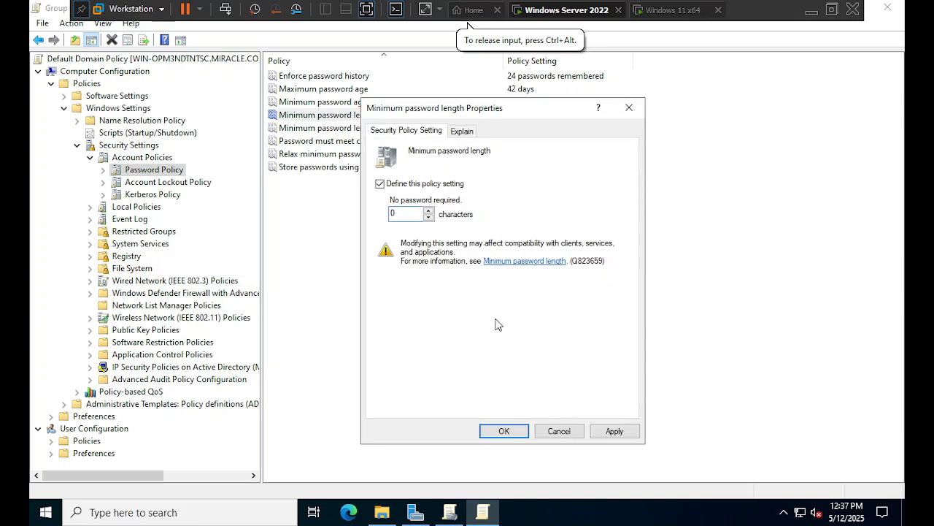
left_click(616, 427)
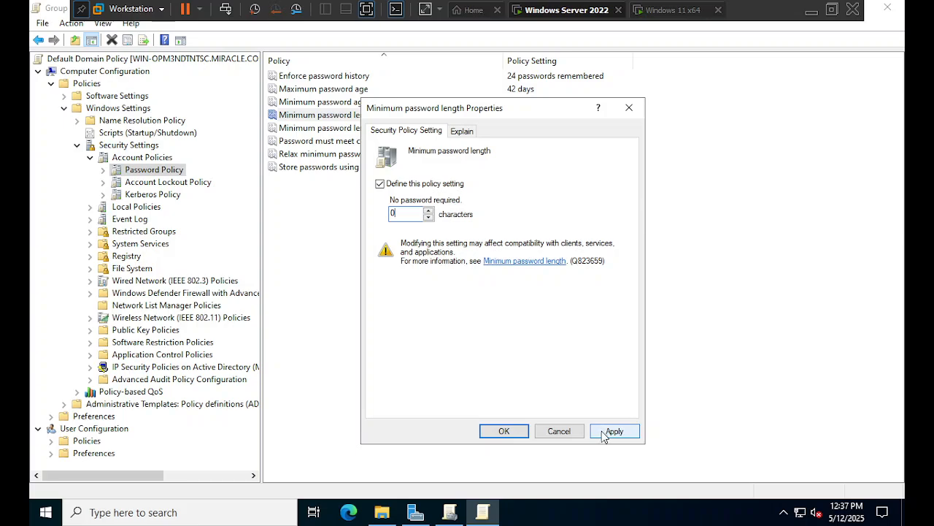
left_click(601, 431)
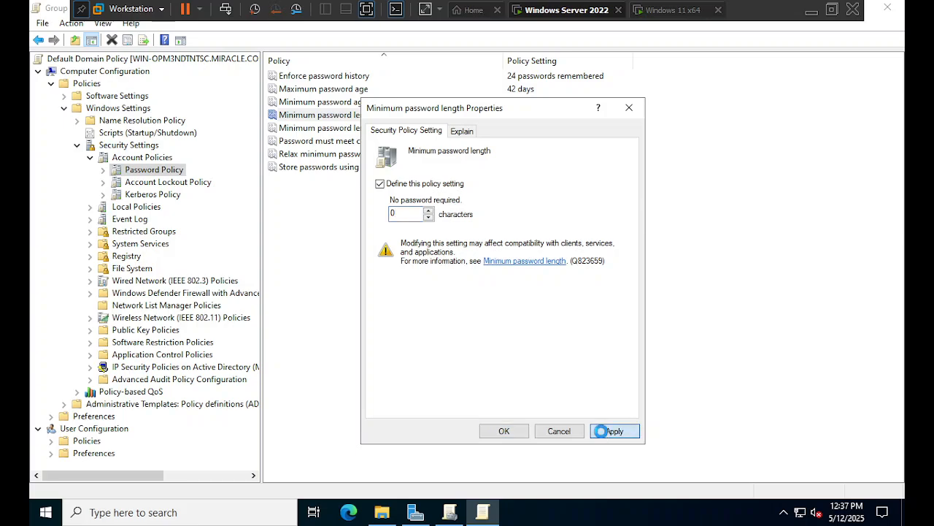
left_click(503, 432)
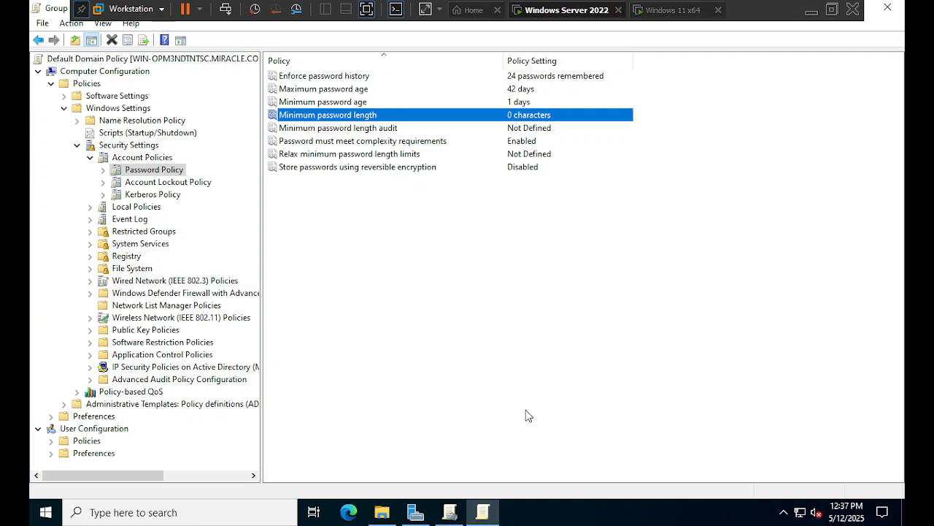
left_click(348, 143)
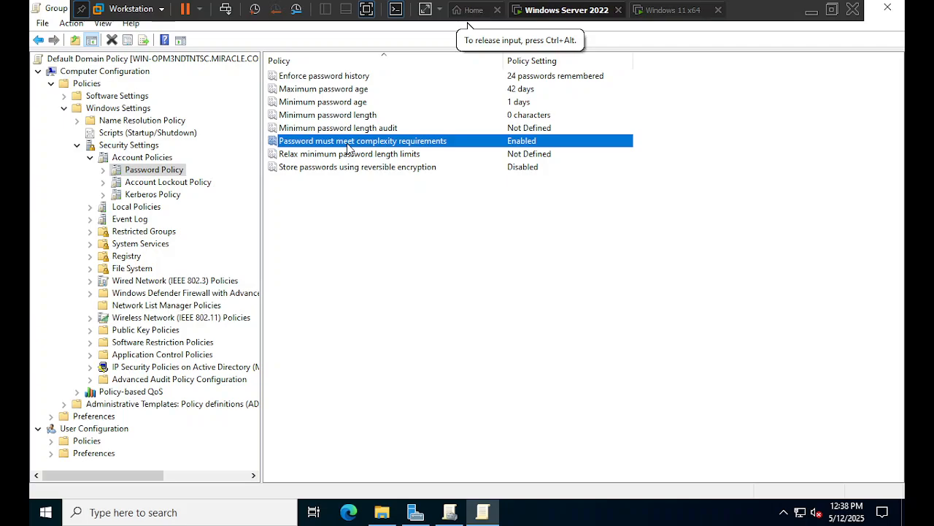
- Set 'Password must meet complexity requirements' to Disabled and apply it
double_click(421, 144)
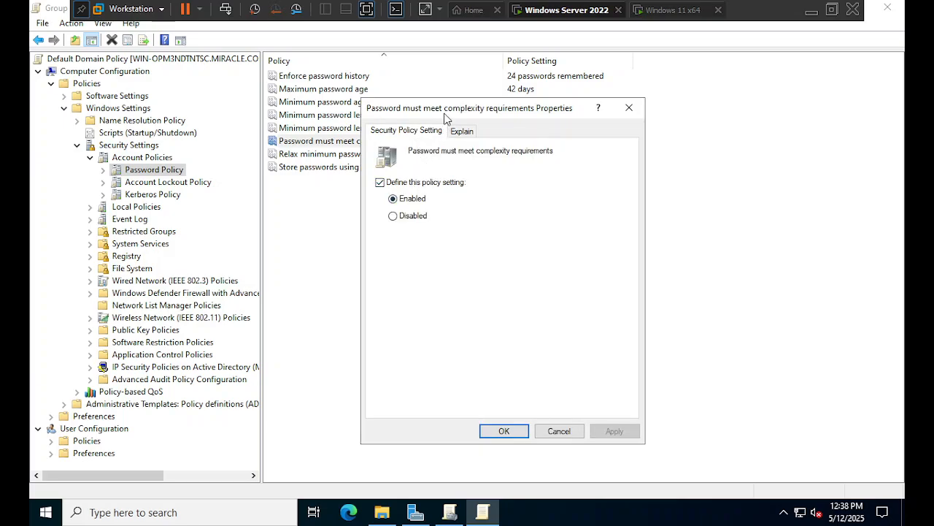
left_click_drag(444, 119, 470, 153)
left_click(448, 251)
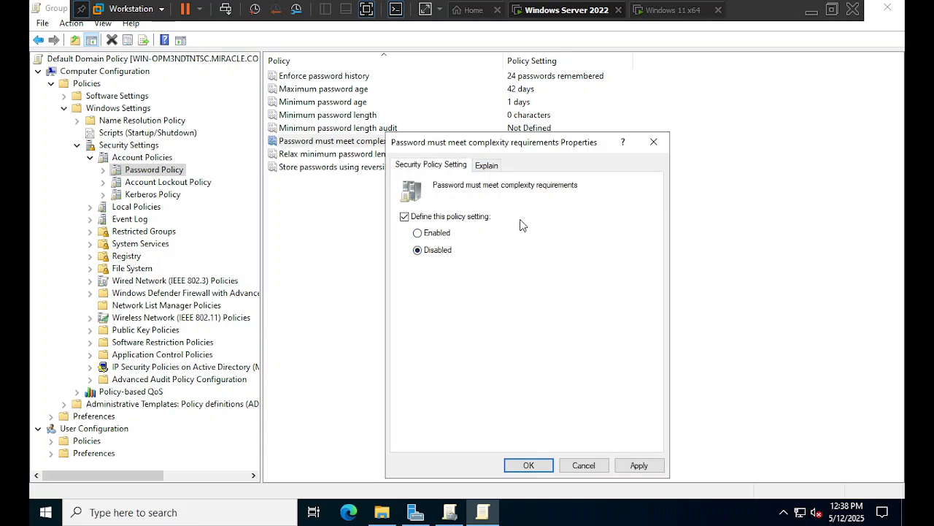
left_click(485, 165)
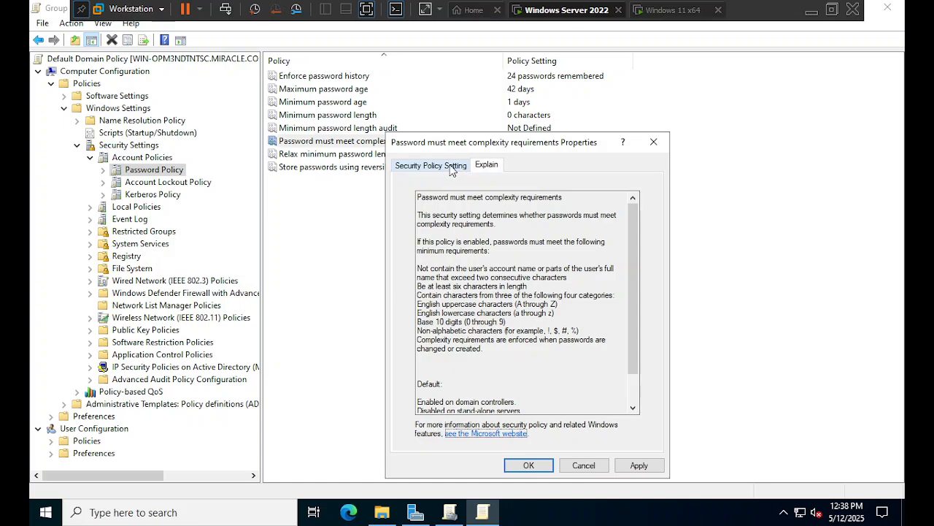
left_click(451, 168)
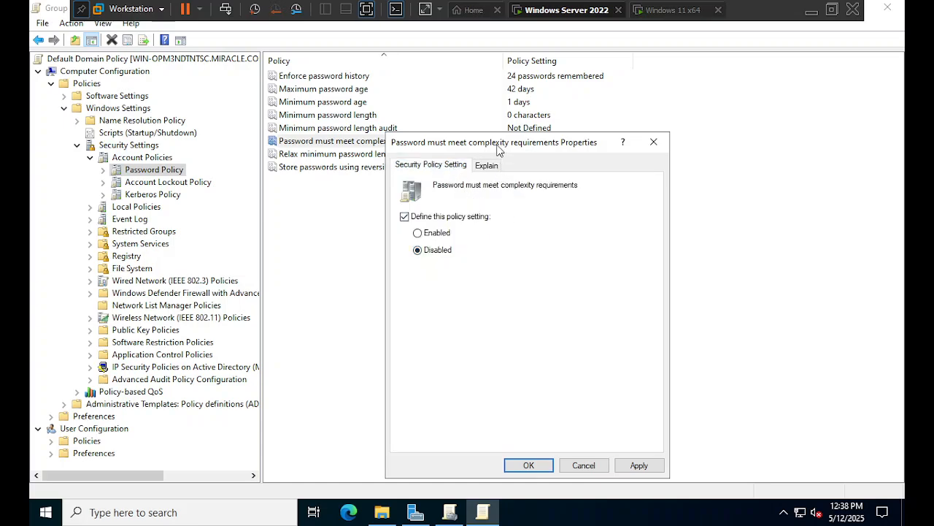
left_click_drag(497, 149, 489, 129)
left_click(629, 445)
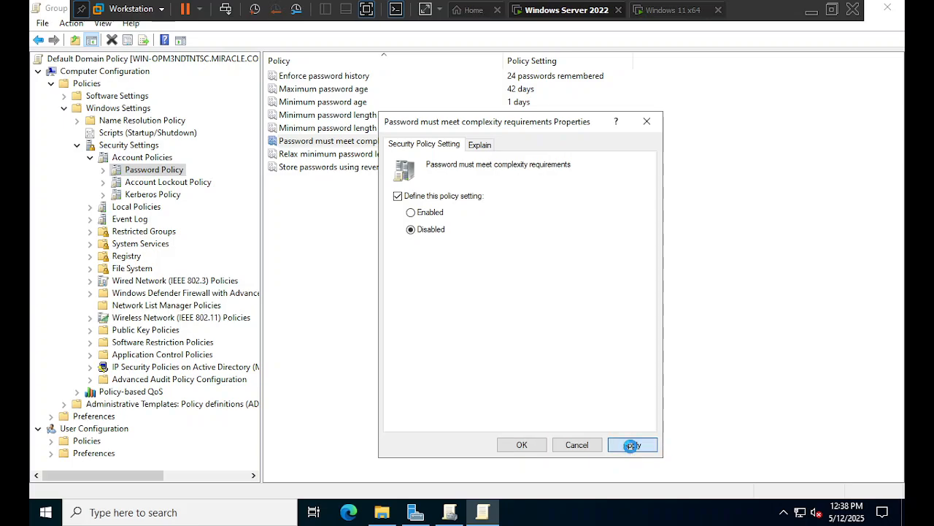
left_click(521, 445)
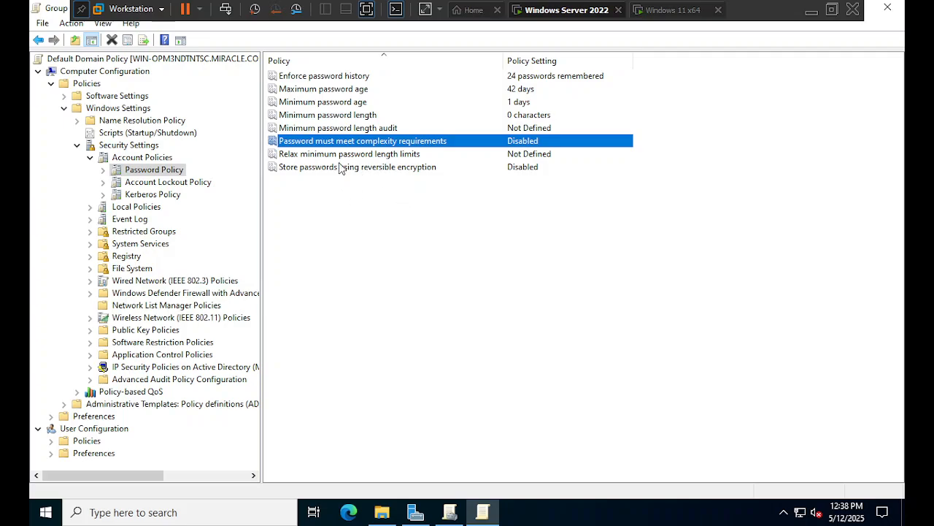
- Point out the 0-character minimum length and disabled complexity in the policy list
left_click(318, 116)
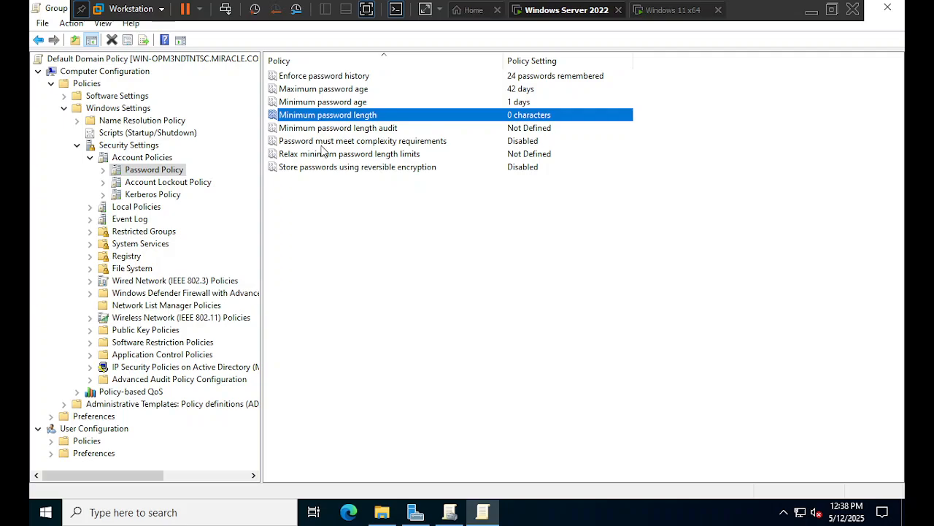
left_click(327, 142)
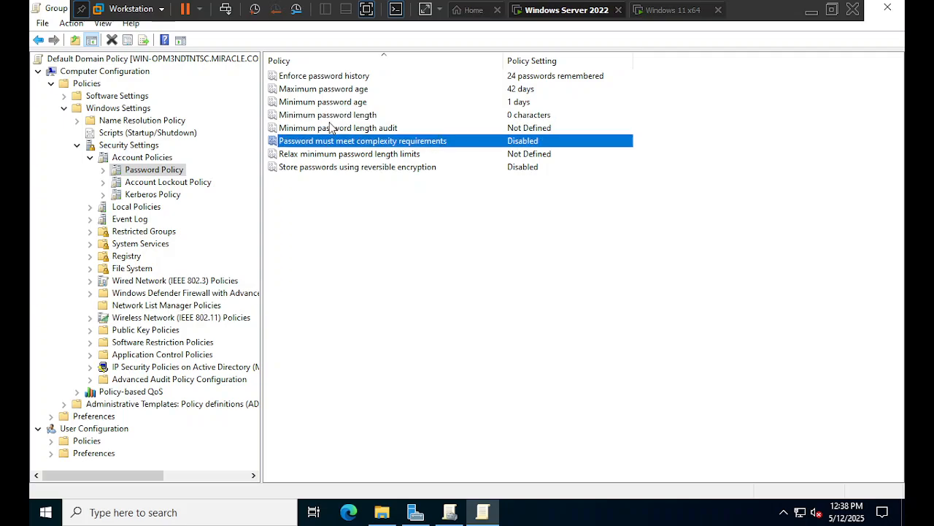
left_click(334, 117)
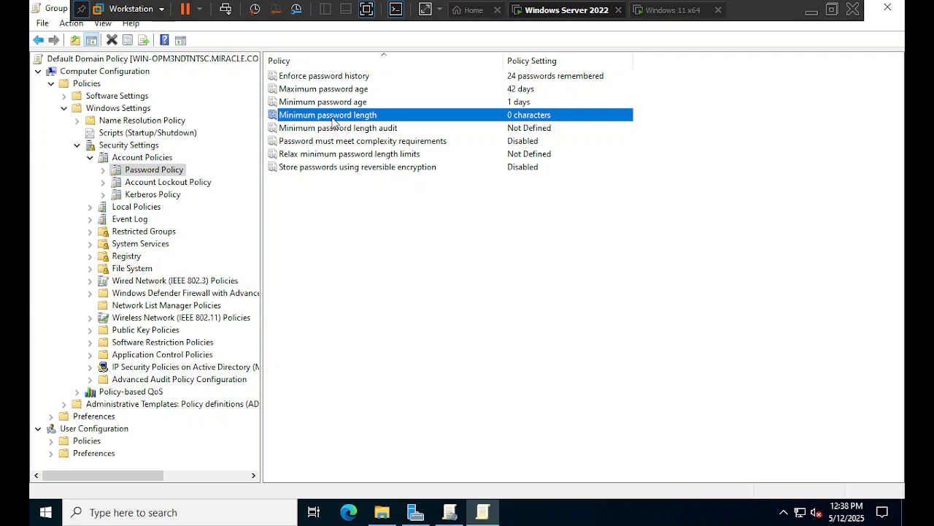
left_click(337, 142)
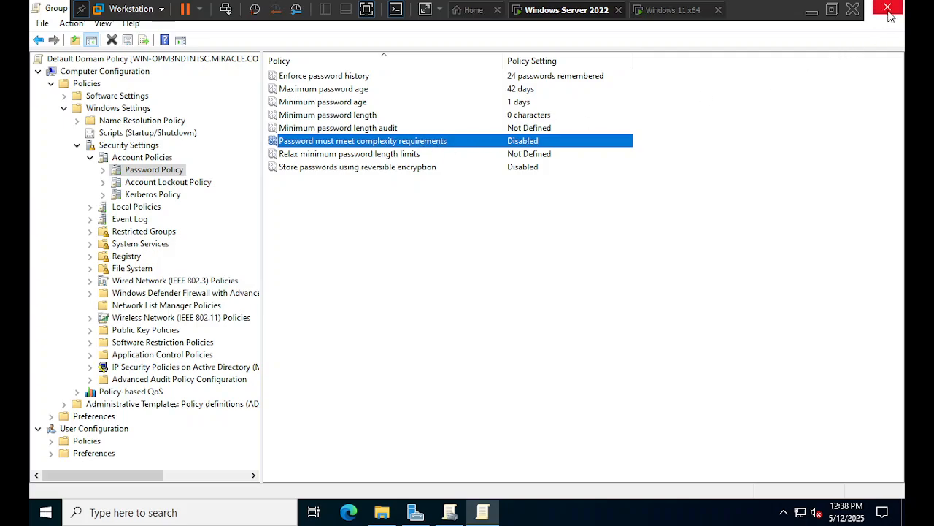
- Close the Group Policy Management Editor and minimize Group Policy Management
left_click(486, 511)
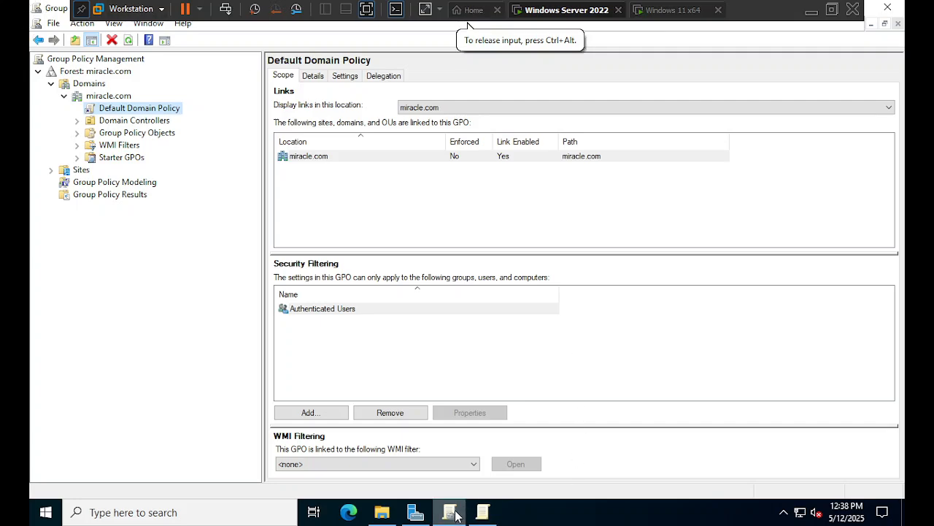
mouse_move(455, 516)
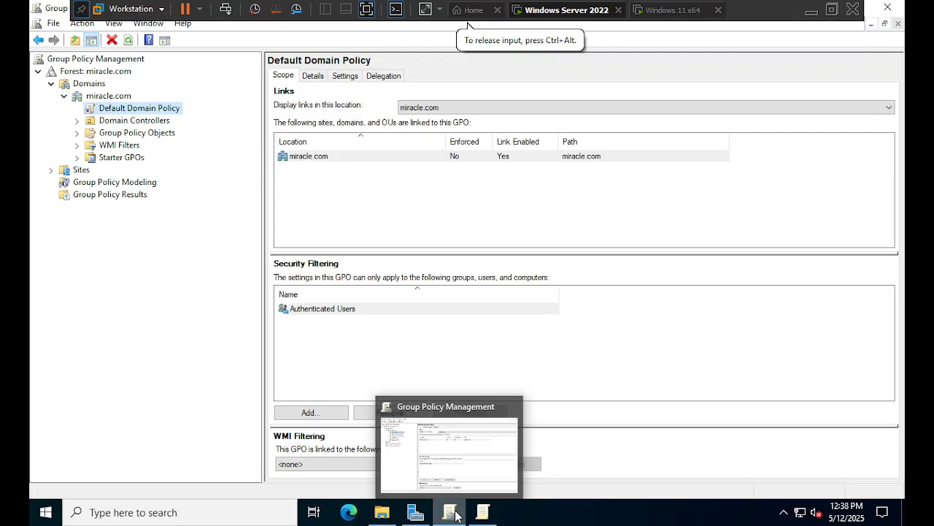
left_click(455, 515)
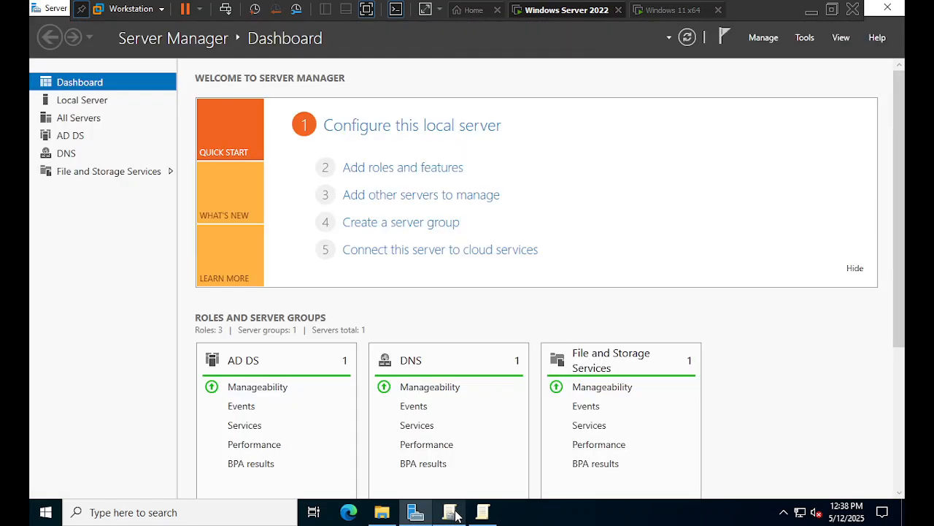
mouse_move(485, 514)
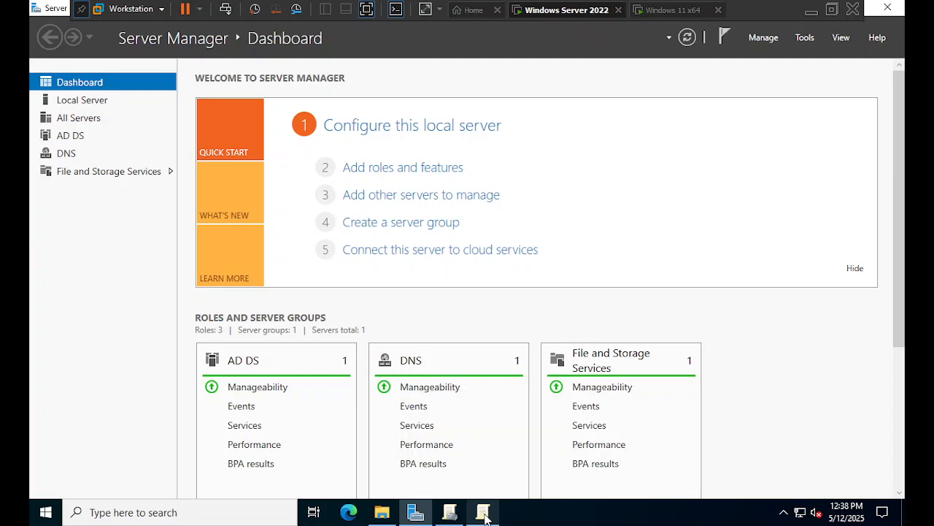
- Launch a command prompt from the Run dialog with cmd
key("super+r")
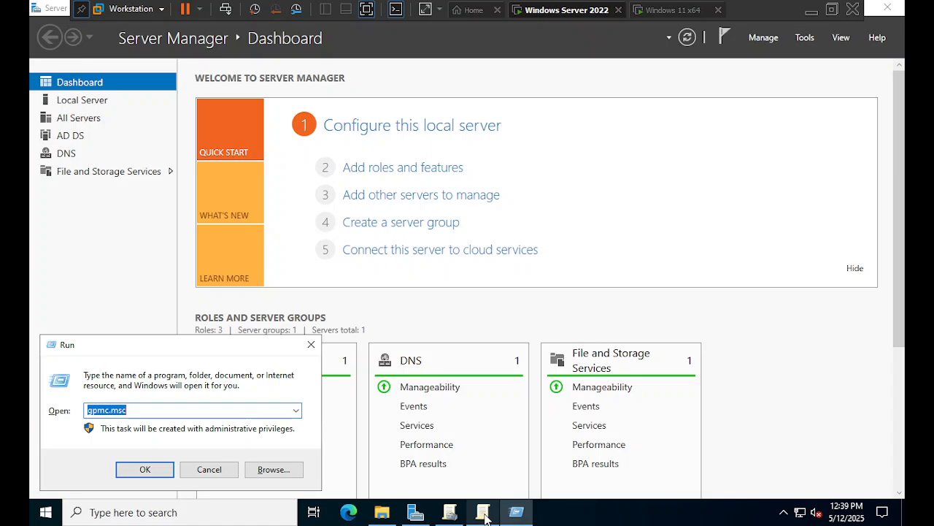
type("cmd")
key("Return")
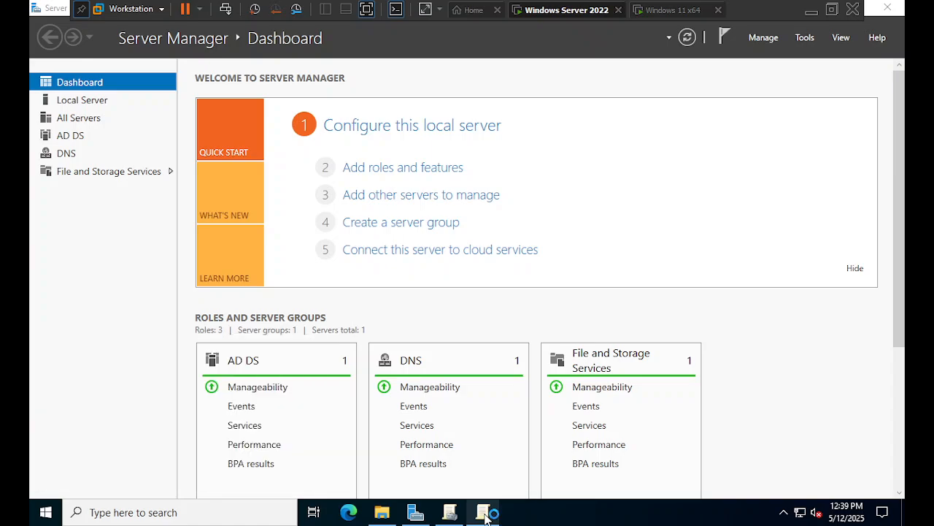
- Run gpupdate /force and close the command prompt once the update completes
type("g")
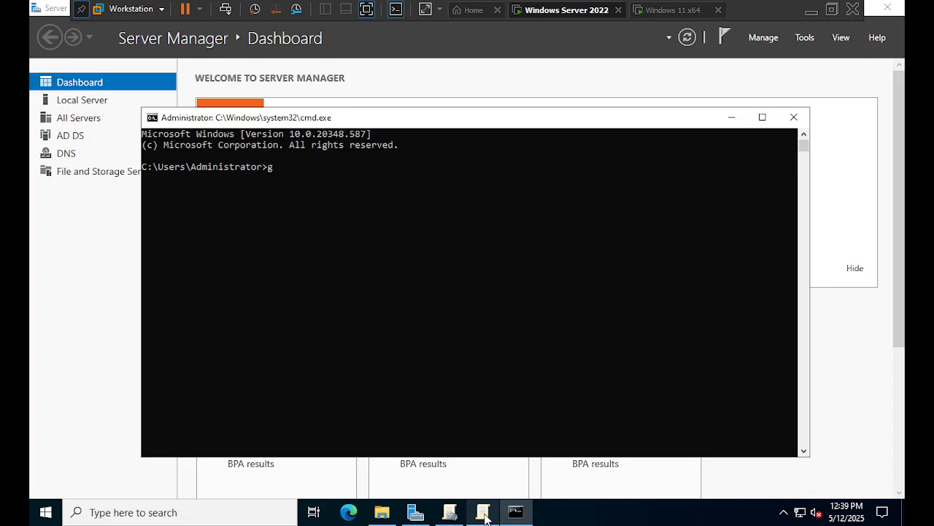
type("pupdate /force")
key("Return")
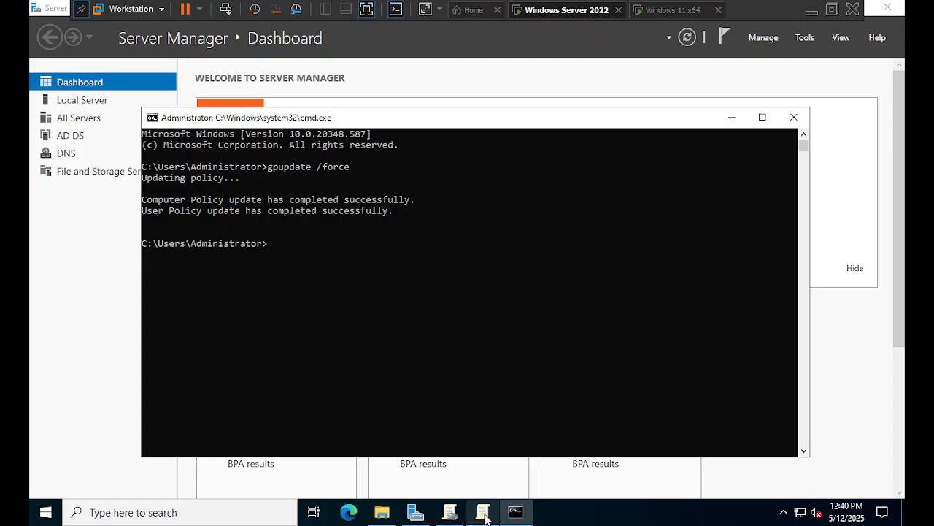
left_click(794, 118)
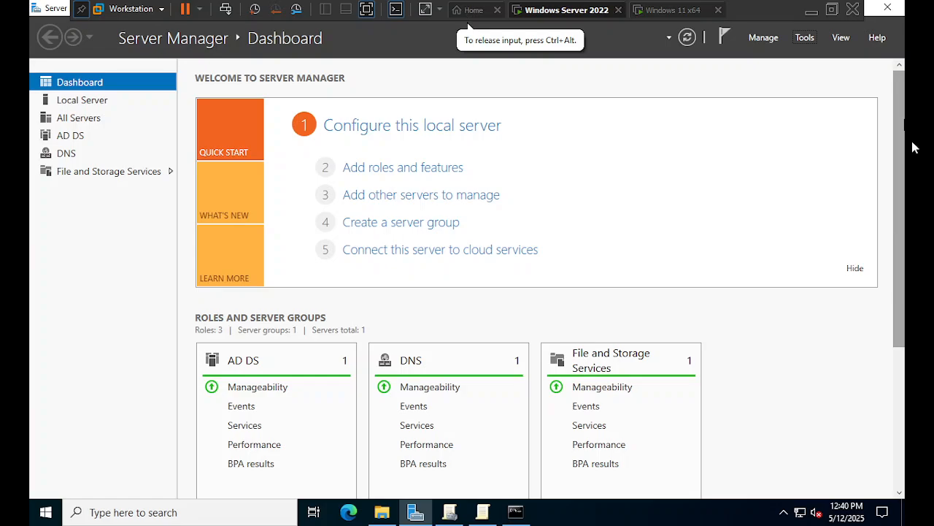
- Try launching dsa.msc from the Run box, dismissing the cannot-find error twice
key("super+r")
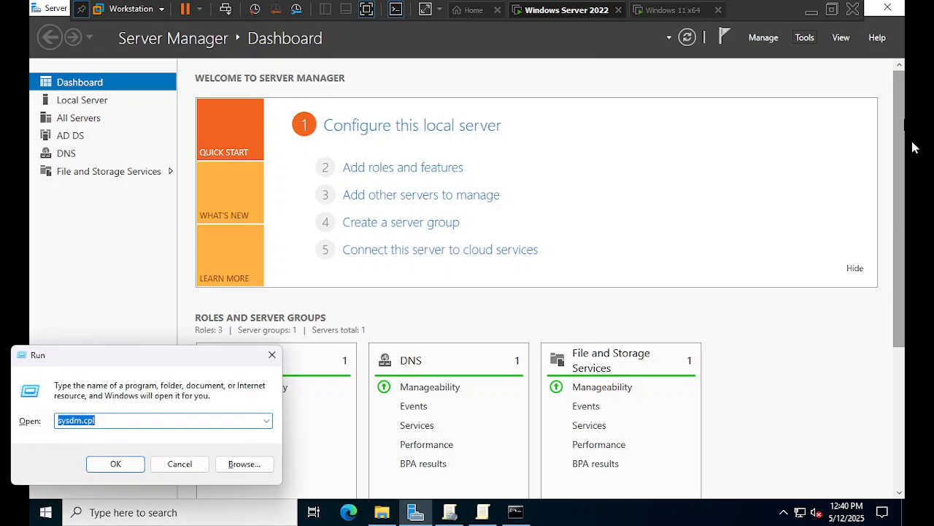
type("dsa.msc")
key("Return")
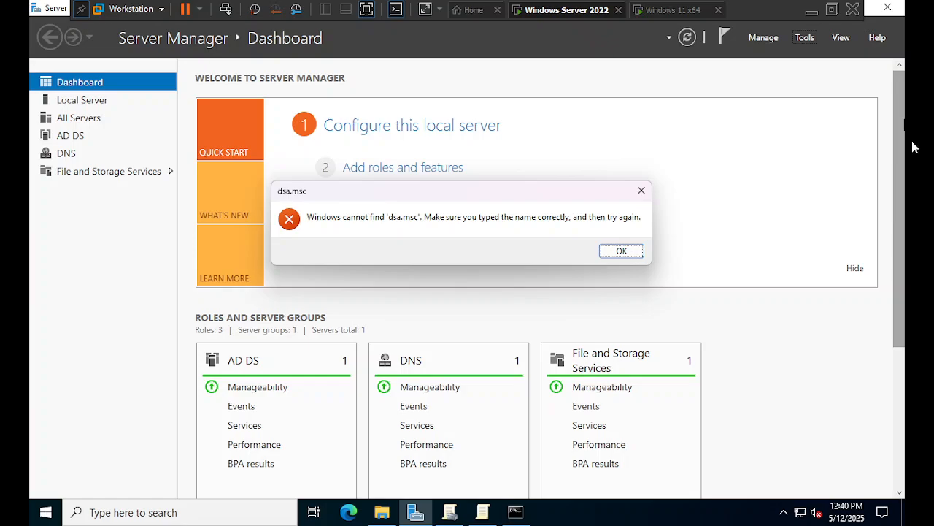
left_click(620, 253)
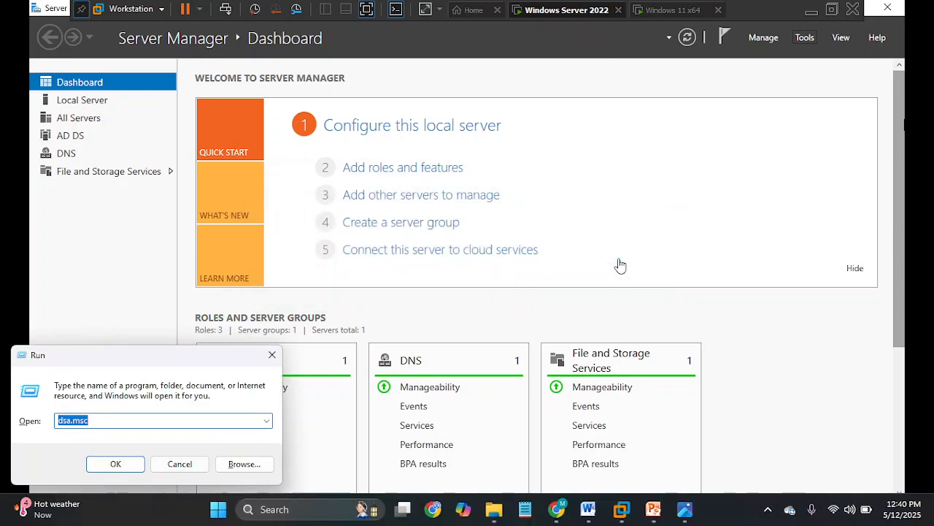
left_click(146, 419)
left_click(114, 462)
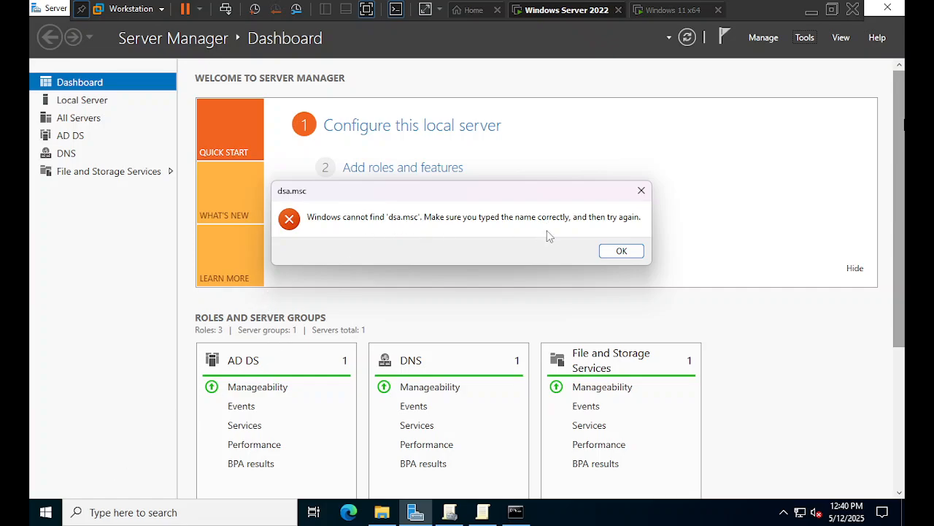
left_click(620, 250)
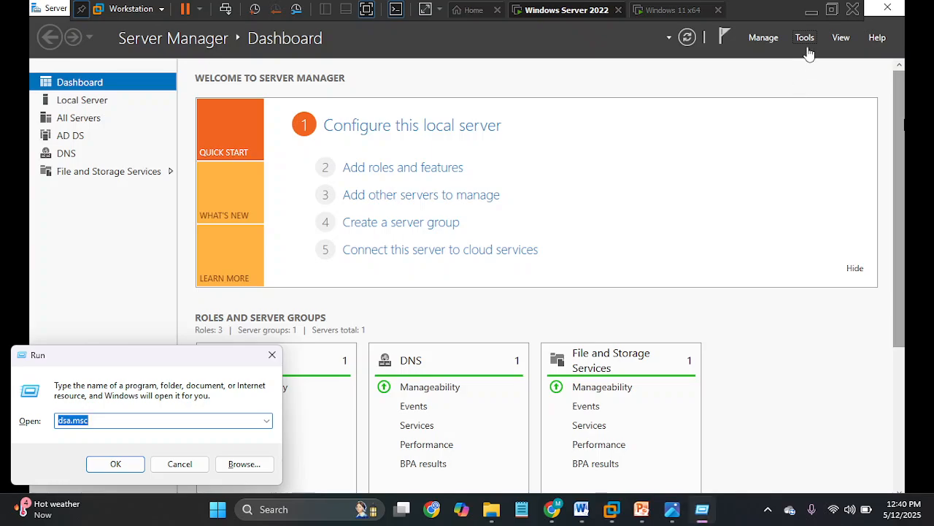
- Open Active Directory Users and Computers from Server Manager's Tools menu
left_click(807, 45)
left_click(806, 40)
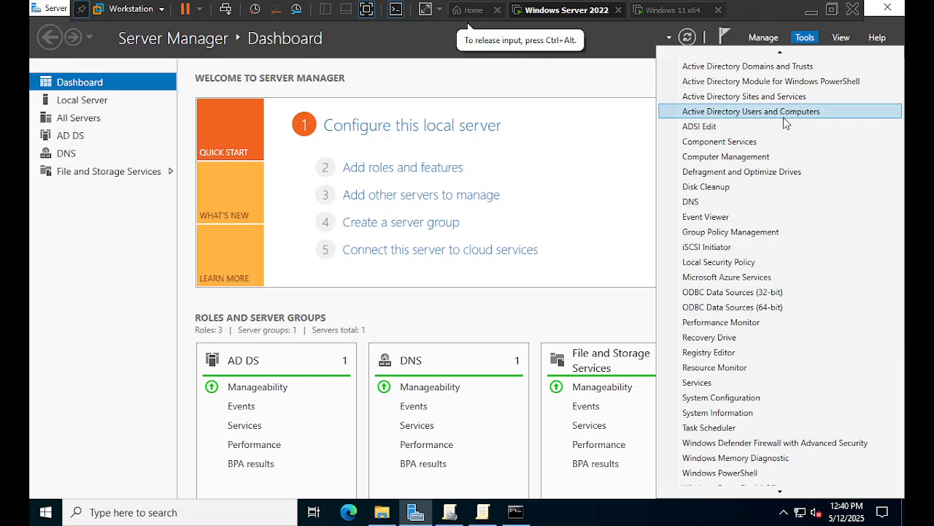
left_click(783, 116)
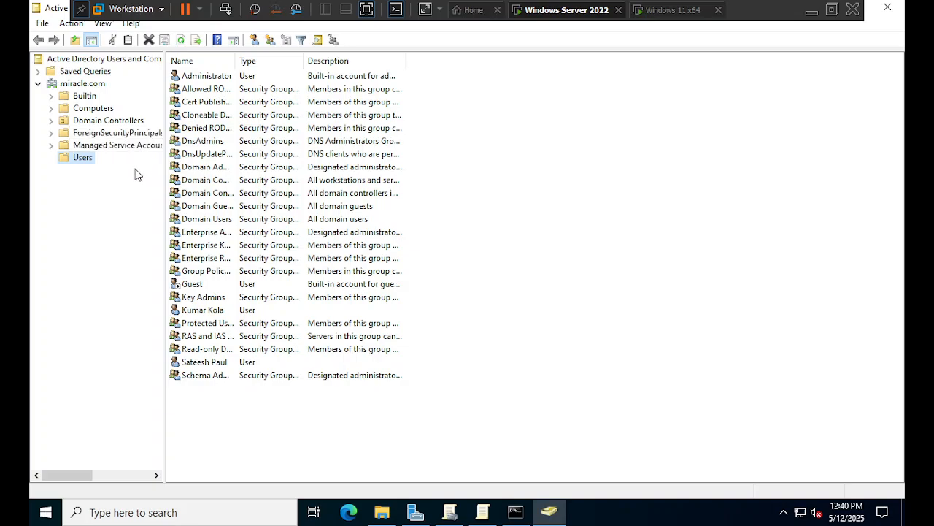
- Create a new user in Users with the new user's first name, last name and logon name, reaching the password page
right_click(87, 162)
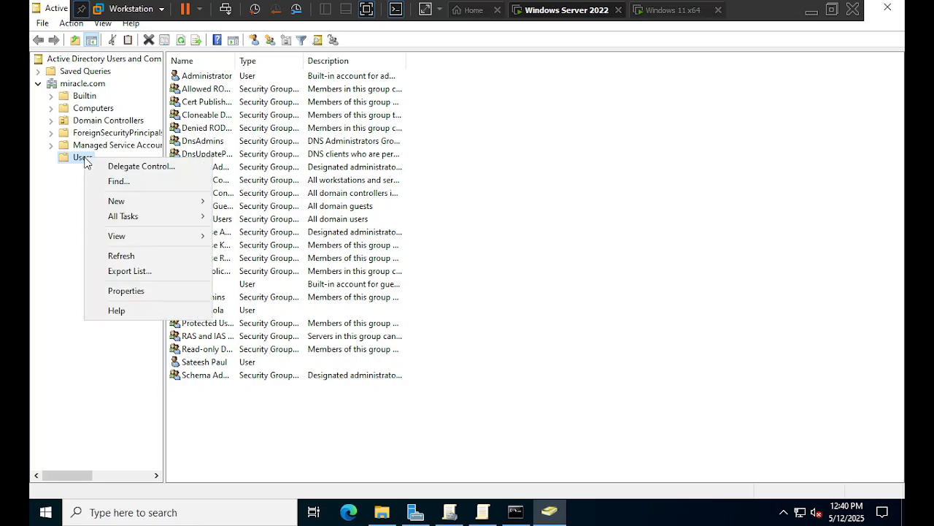
mouse_move(185, 201)
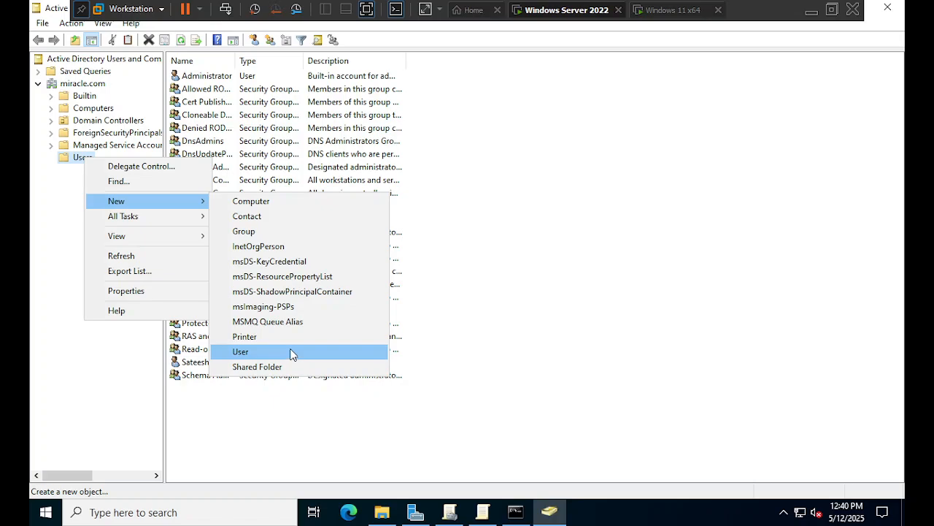
left_click(246, 351)
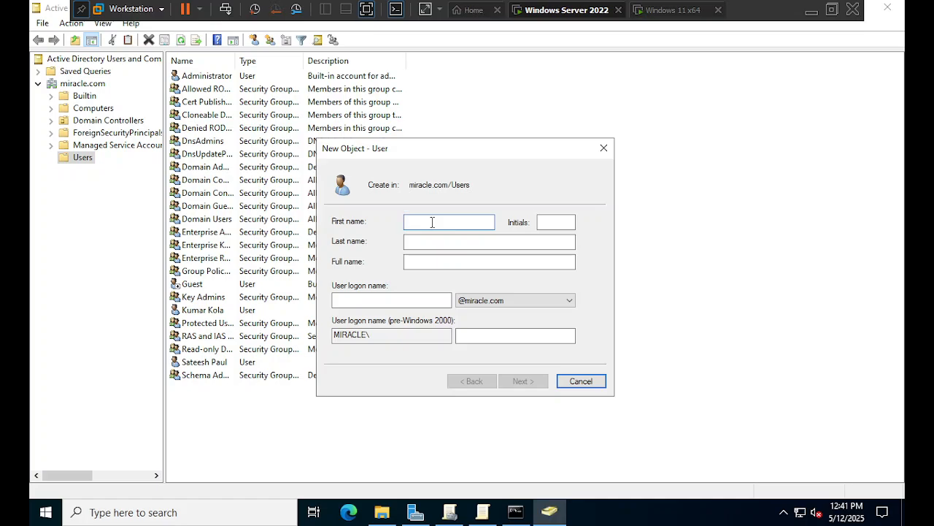
type("Ravi")
key("Tab")
key("Tab")
type("M")
key("Tab")
key("Tab")
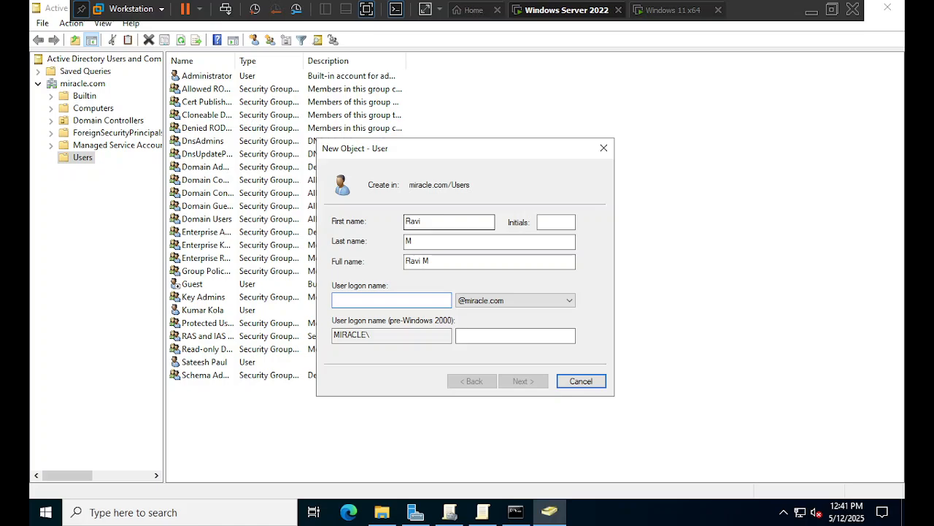
type("ravi")
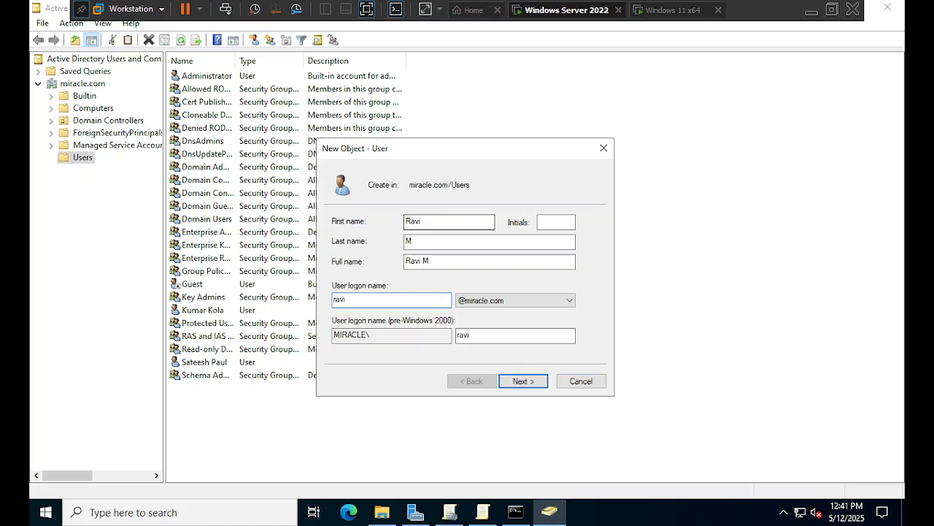
left_click(513, 385)
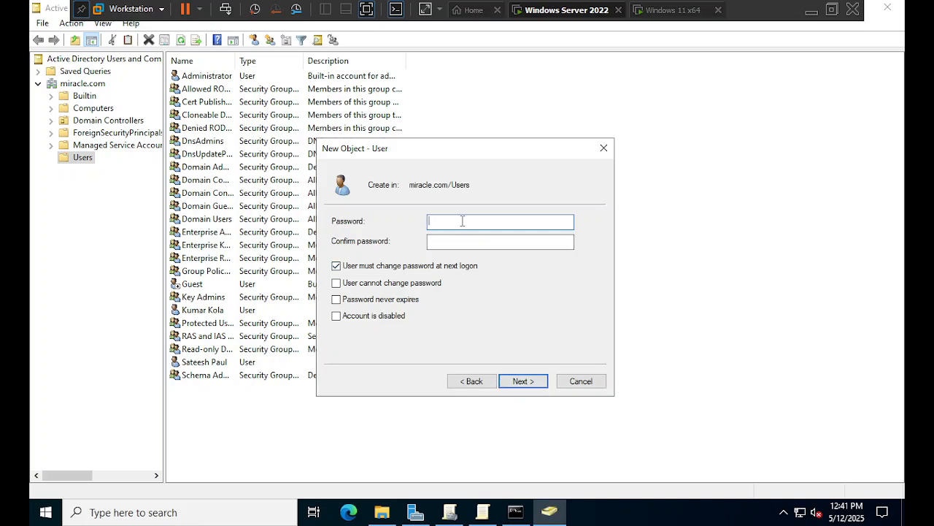
- Set and confirm the user's password, untick 'User must change password at next logon', and finish the wizard
type("•••")
key("Tab")
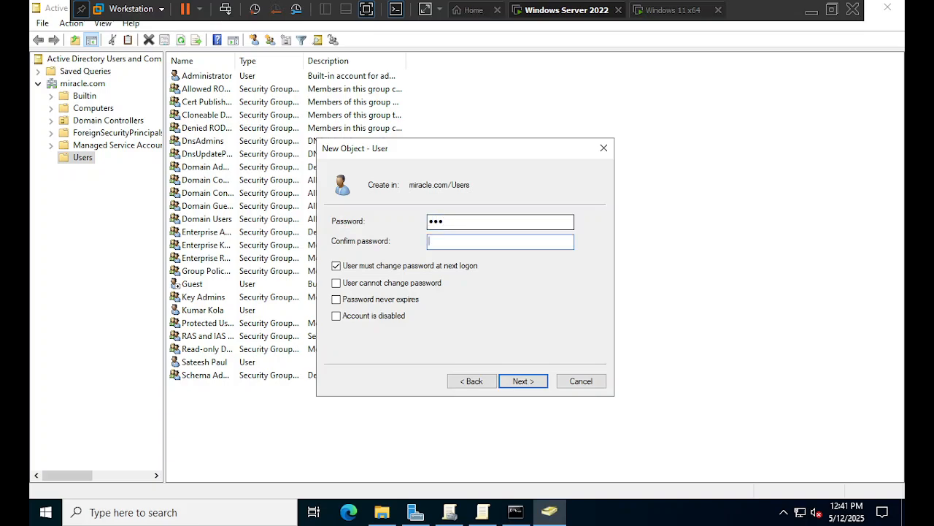
type("•••")
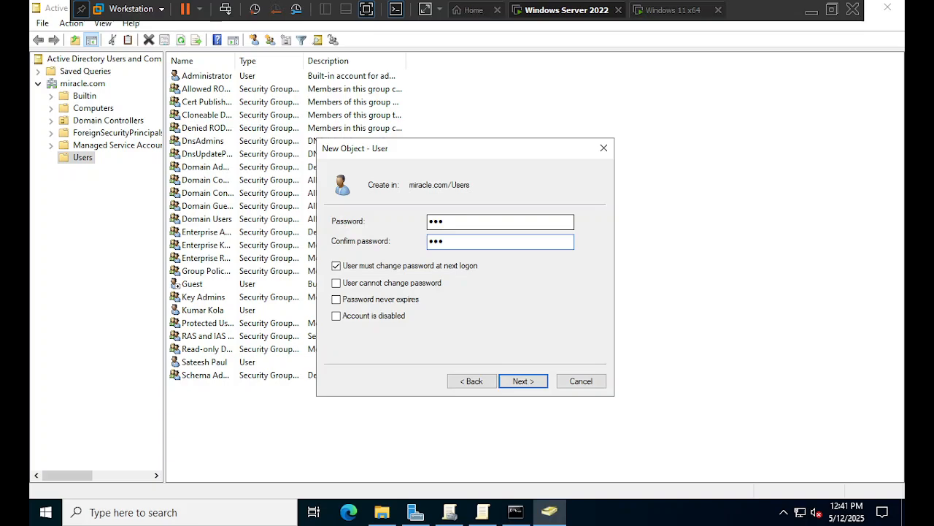
left_click(339, 268)
left_click(339, 268)
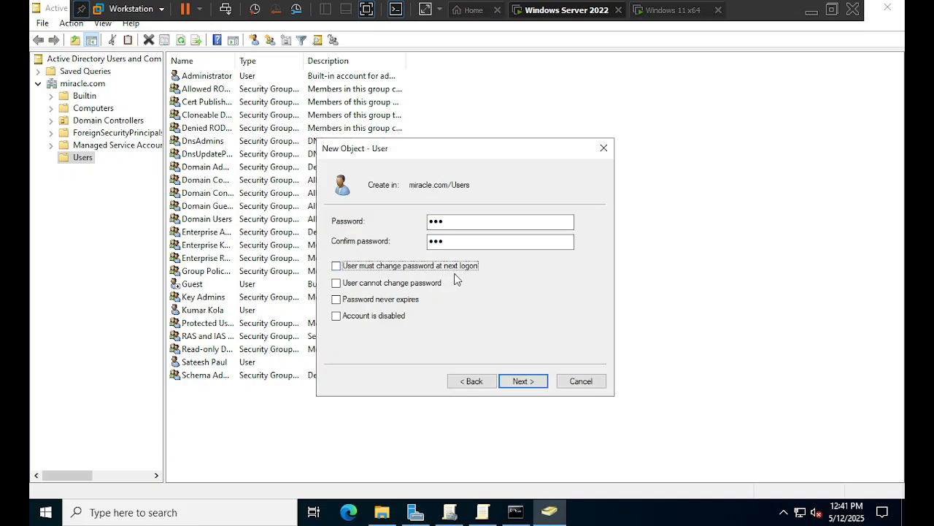
left_click(519, 384)
left_click(522, 381)
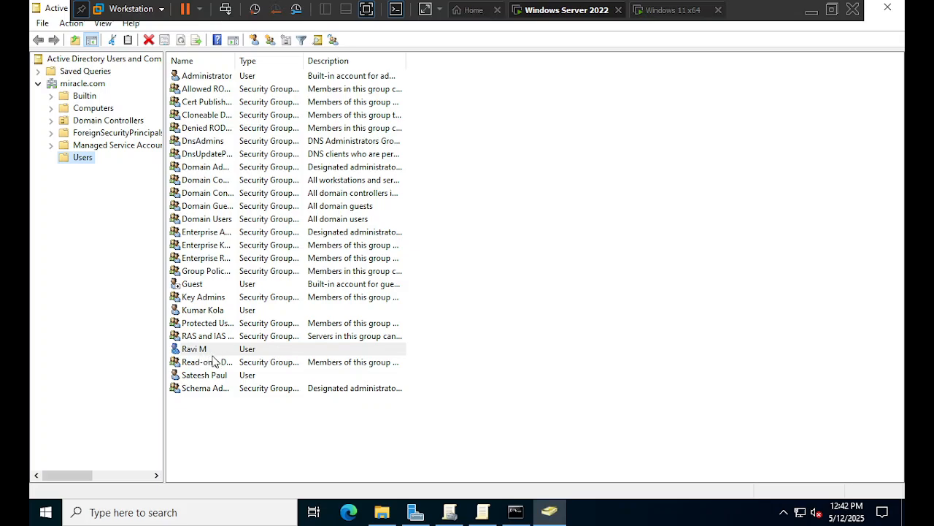
- Select the new user in the Users list, then bring the Windows 11 x64 machine to the front
left_click(214, 376)
left_click(216, 351)
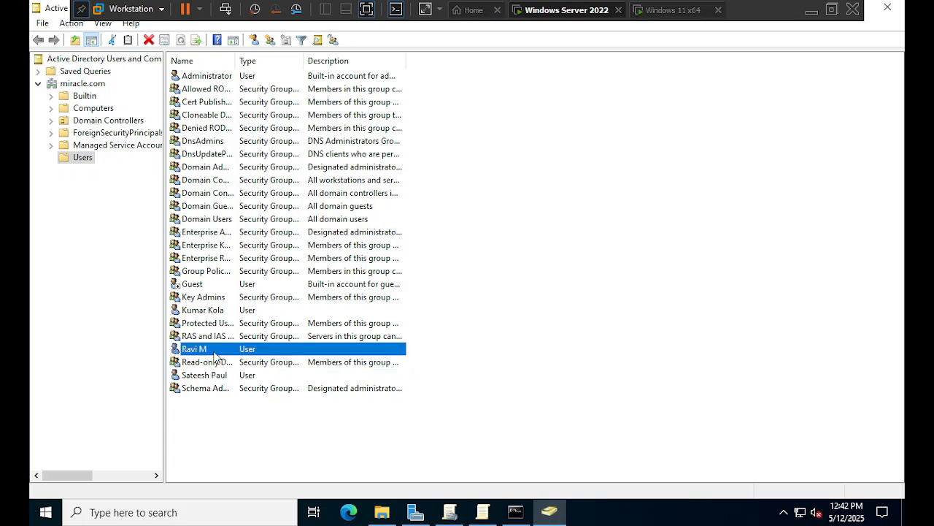
left_click(666, 15)
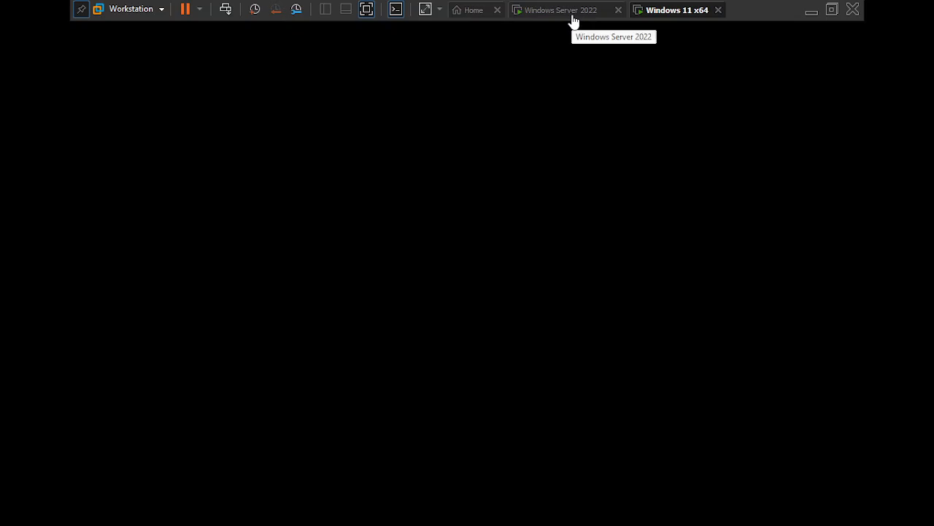
left_click(574, 14)
left_click(660, 17)
left_click(564, 92)
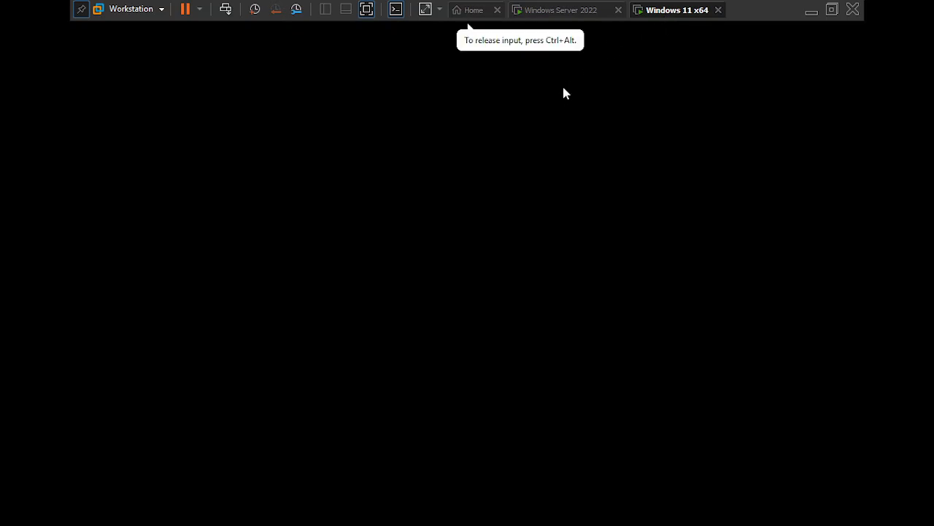
- Attempt a no-password sign-in as the new user on Windows 11, dismiss the error, and return to the server
left_click(318, 237)
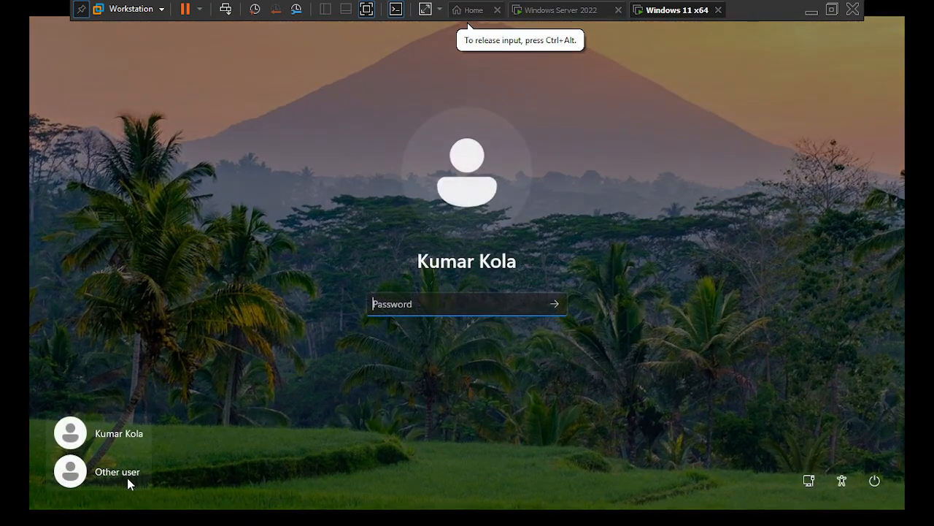
left_click(122, 476)
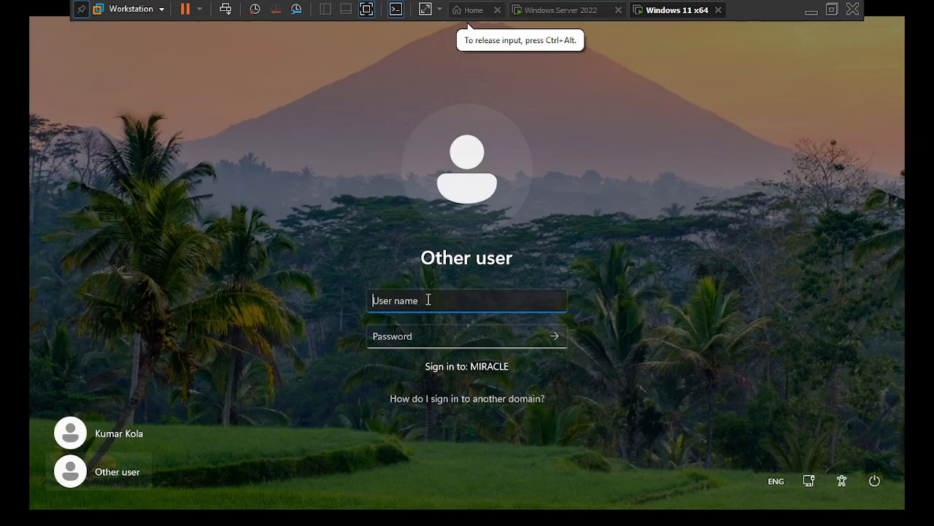
type("ravi")
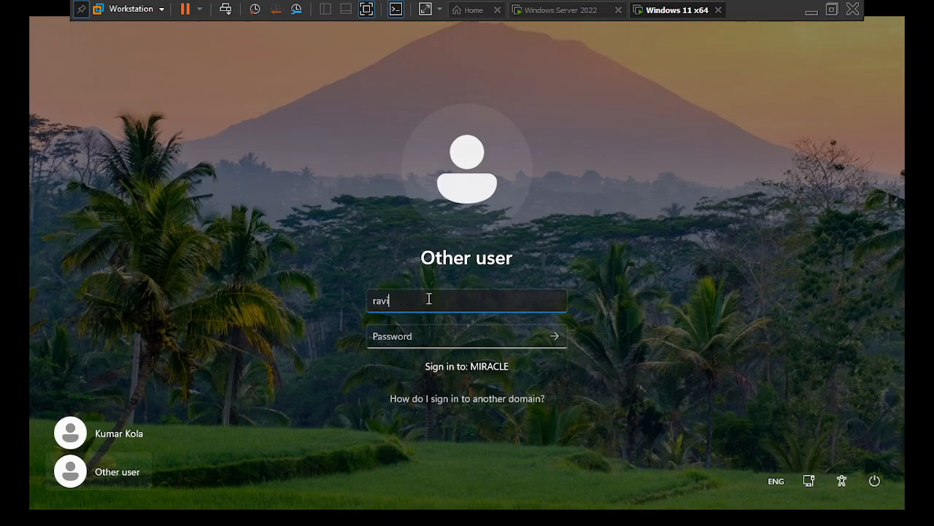
key("Return")
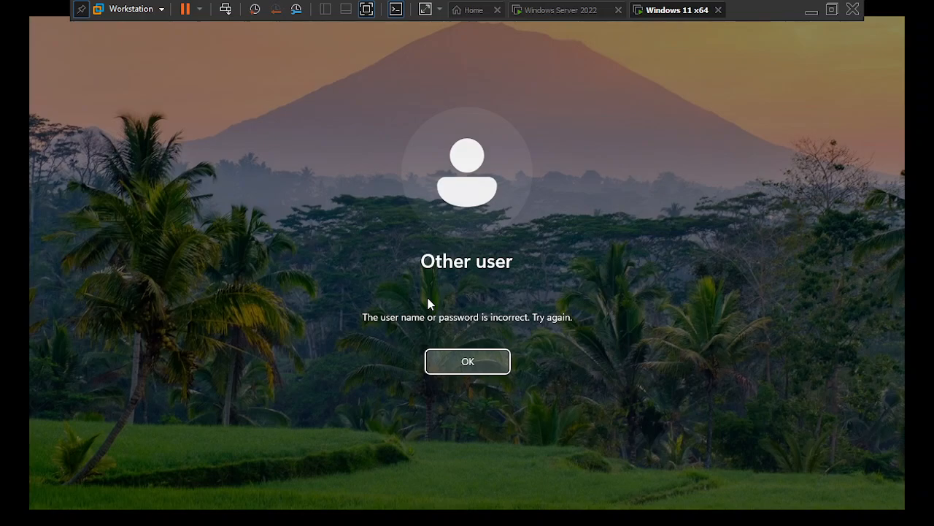
key("Return")
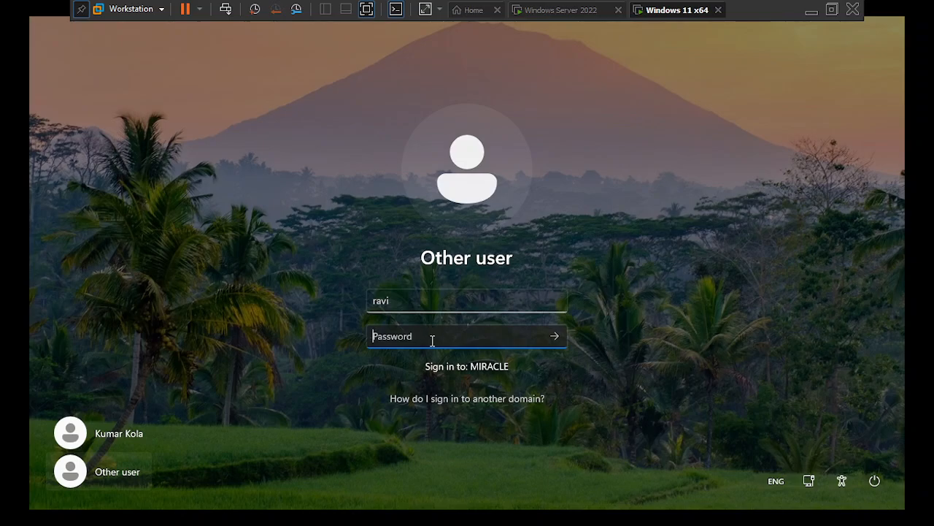
left_click(425, 303)
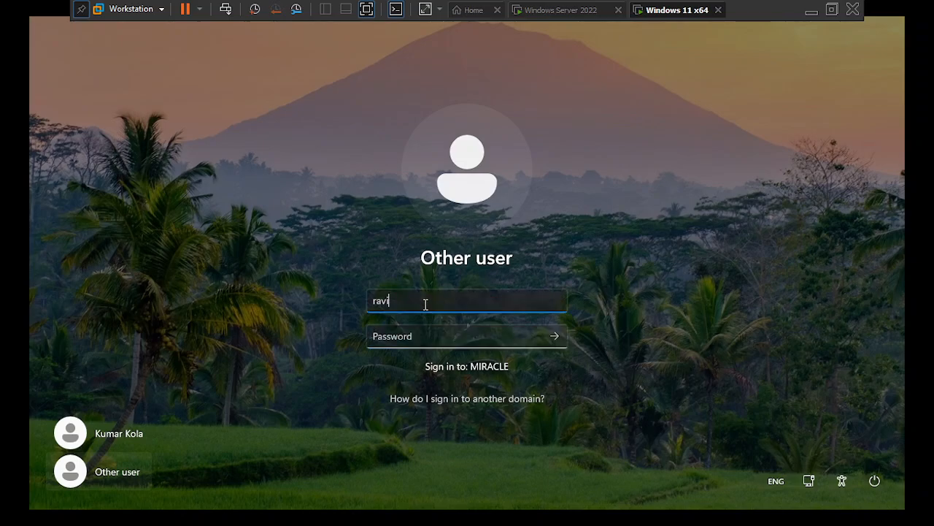
left_click(557, 11)
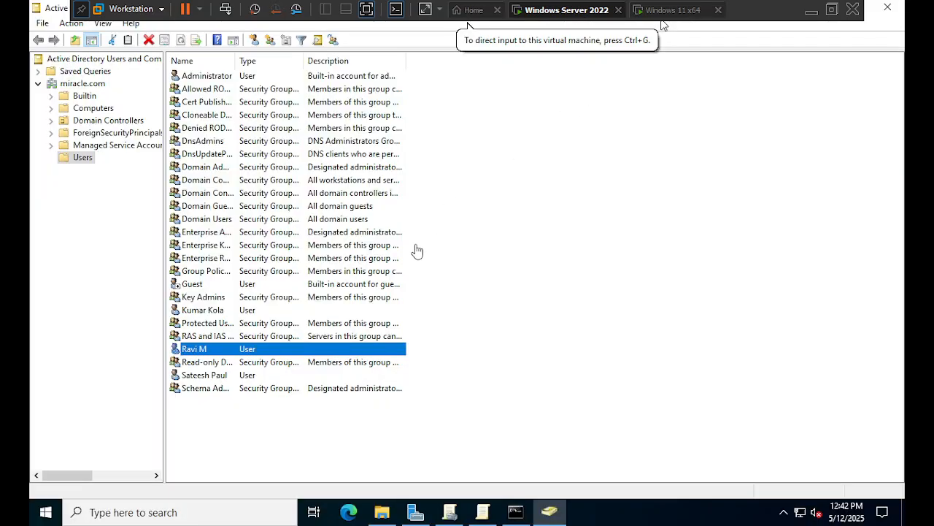
- Check the new user's Account tab logon settings, then return to the Windows 11 sign-in screen
left_click(218, 351)
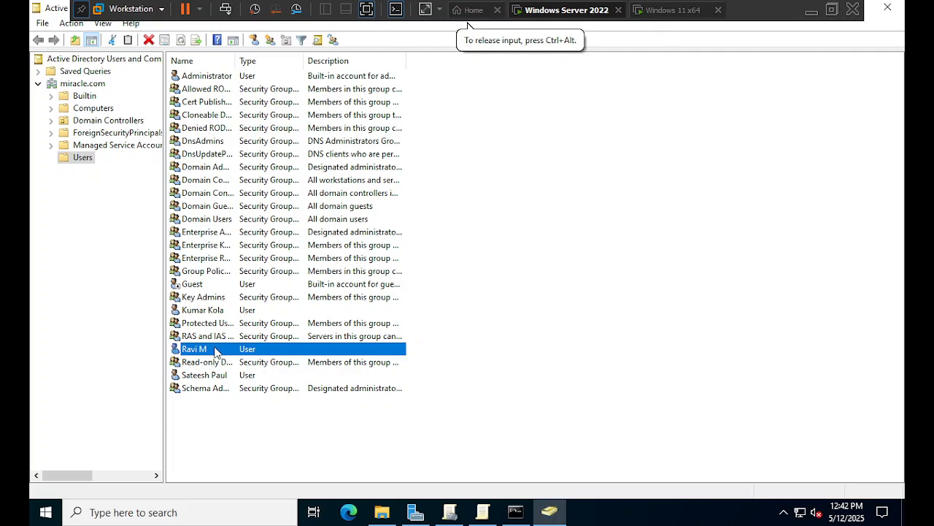
double_click(217, 350)
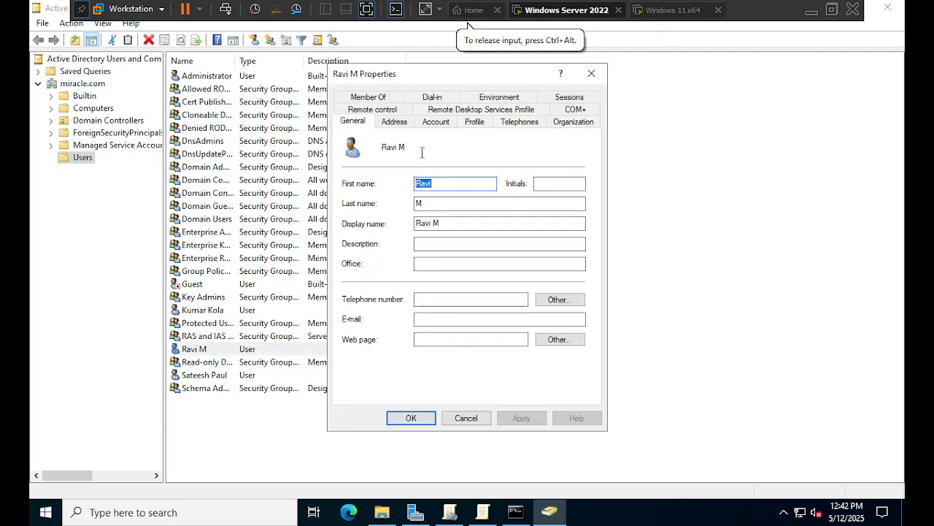
left_click(436, 124)
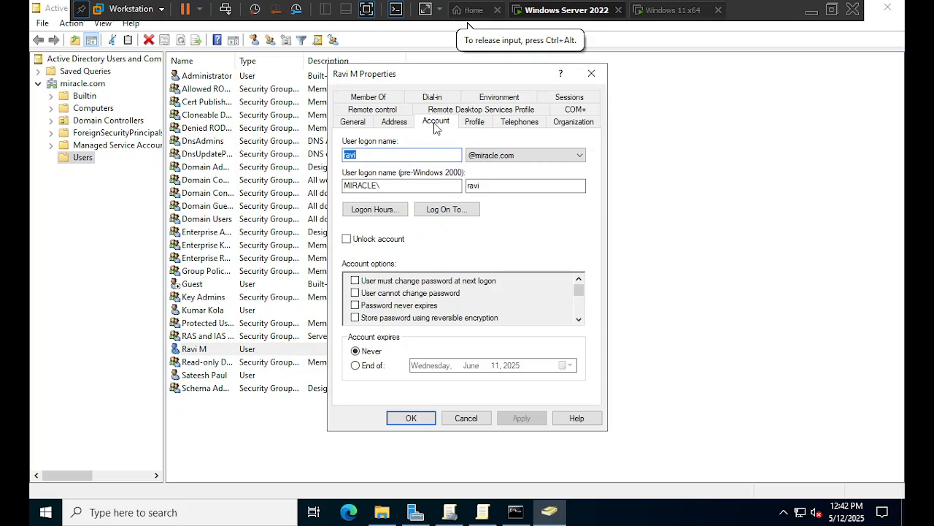
left_click(591, 73)
left_click(682, 15)
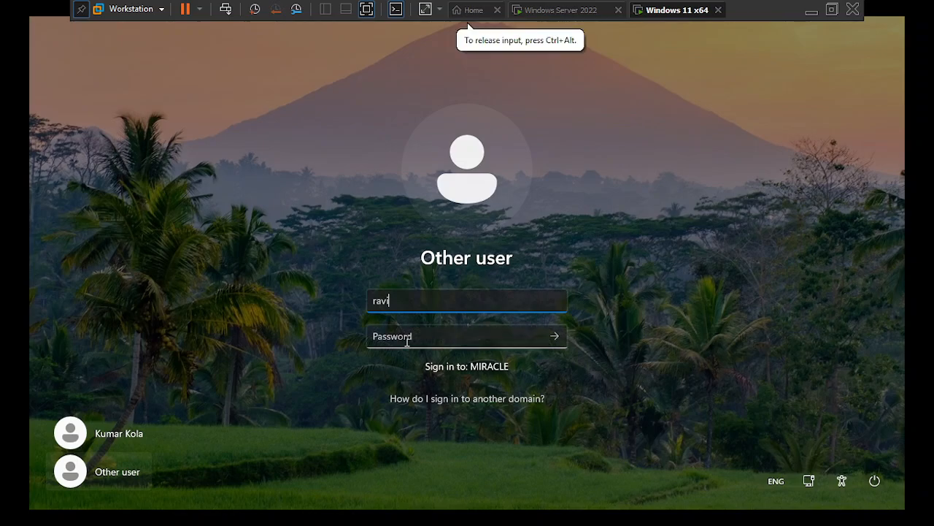
- Enter the user name in miracle\ domain-qualified form on the Windows 11 sign-in screen
double_click(426, 306)
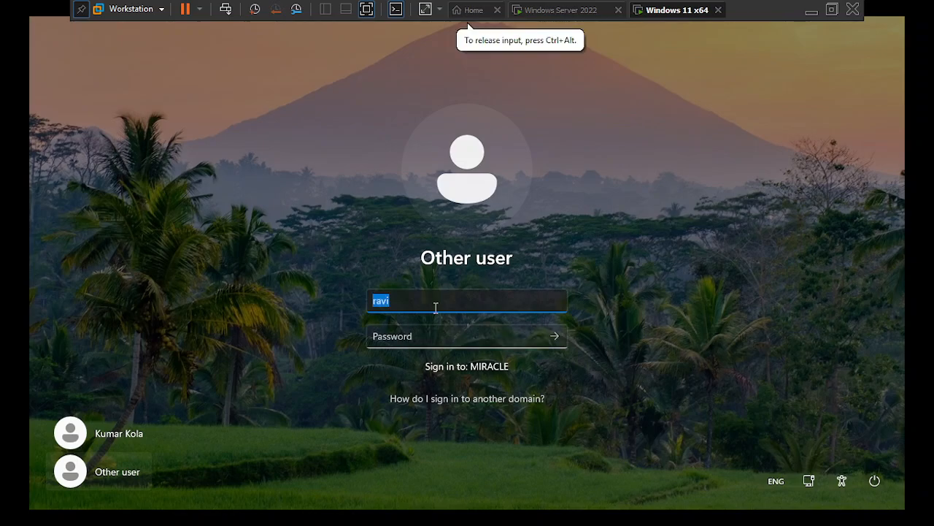
type("miracle")
key("Tab")
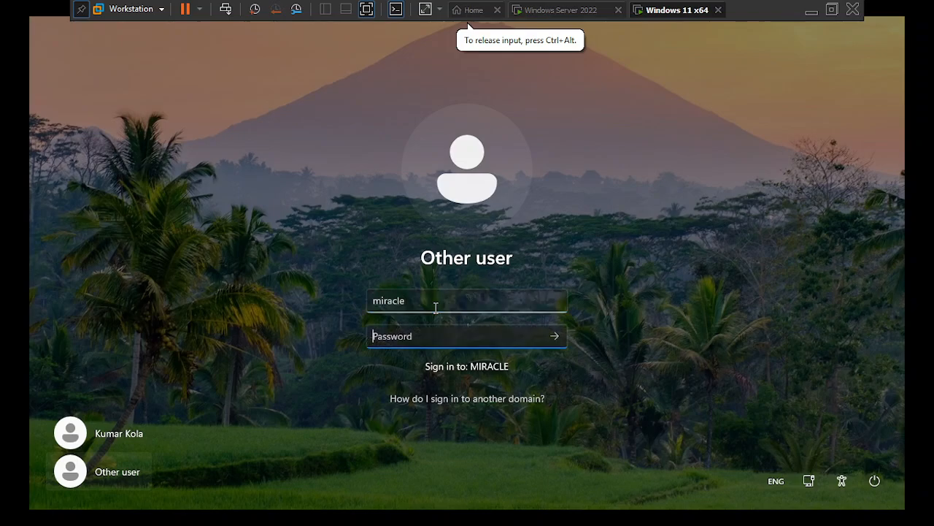
left_click(436, 308)
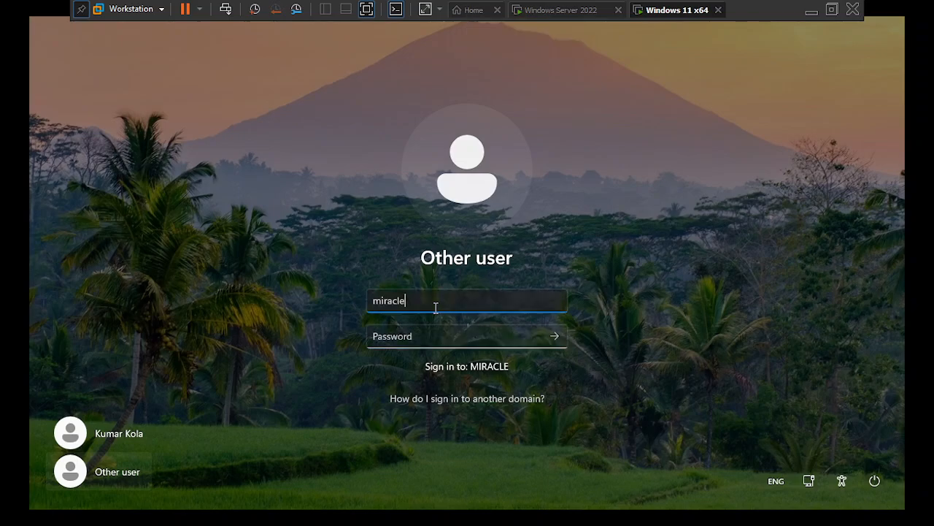
type("\\ravi")
key("Tab")
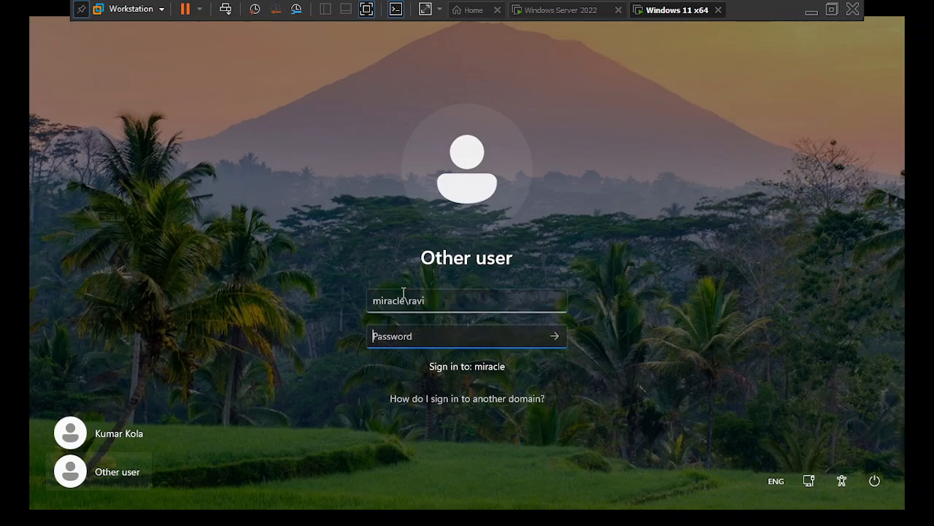
- Replace it with the plain logon name, enter the password, and sign in
left_click(449, 311)
key("ctrl+a")
key("BackSpace")
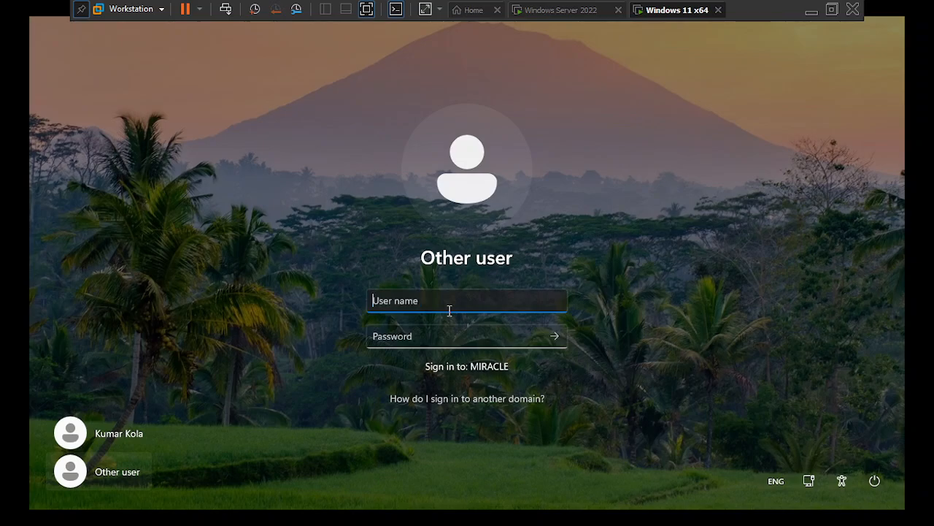
type("ravi")
key("Tab")
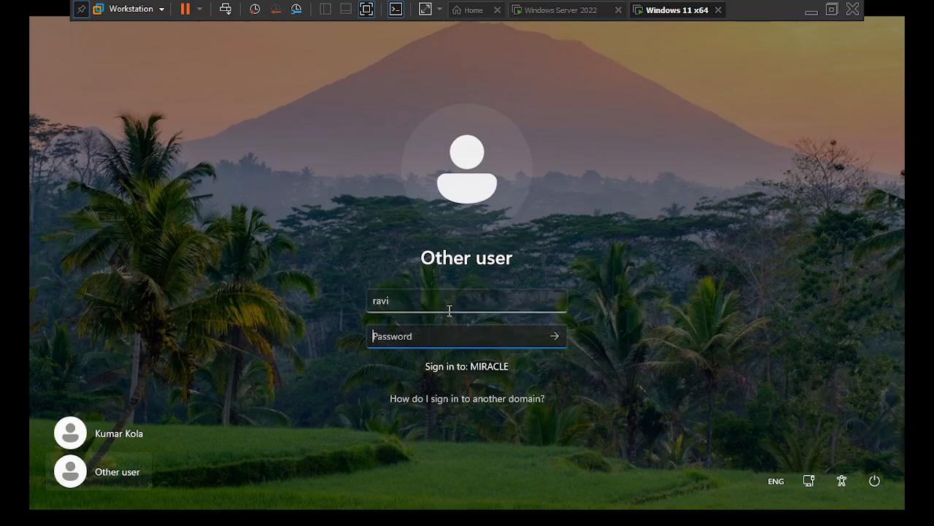
type("***")
key("Return")
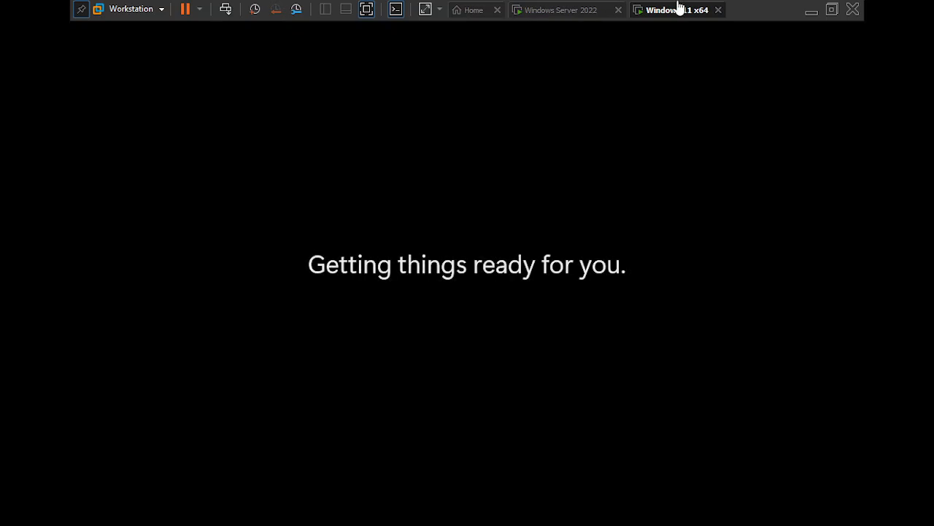
- Review the minimum password length, relax-limits and complexity policies in Group Policy Management Editor
left_click(559, 15)
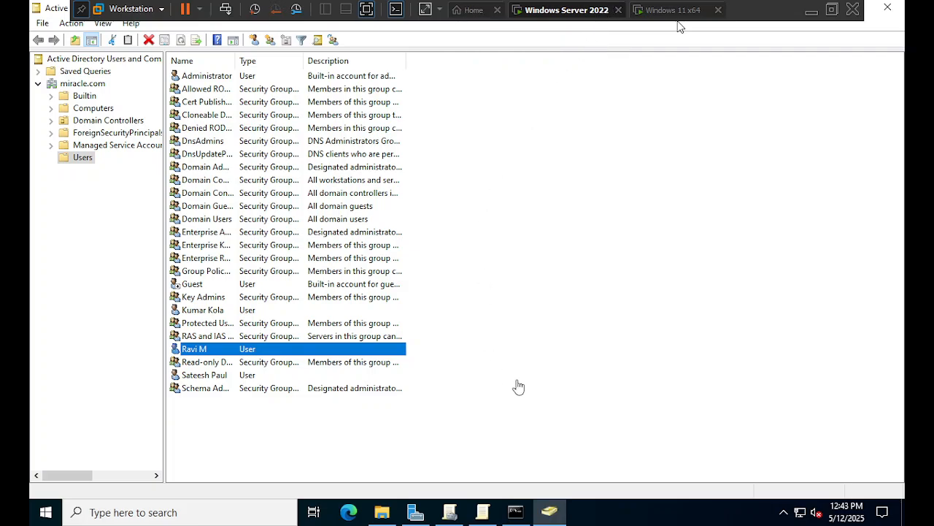
left_click(463, 513)
left_click(482, 511)
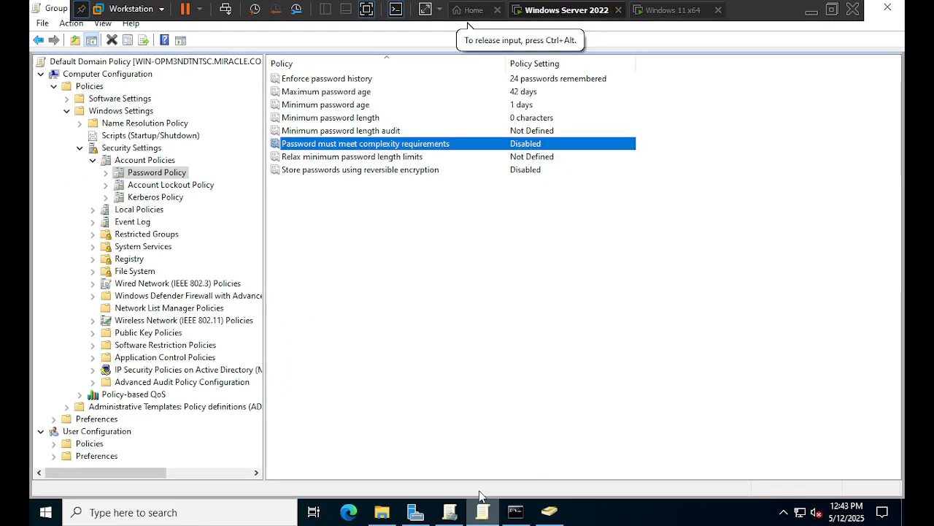
left_click(341, 119)
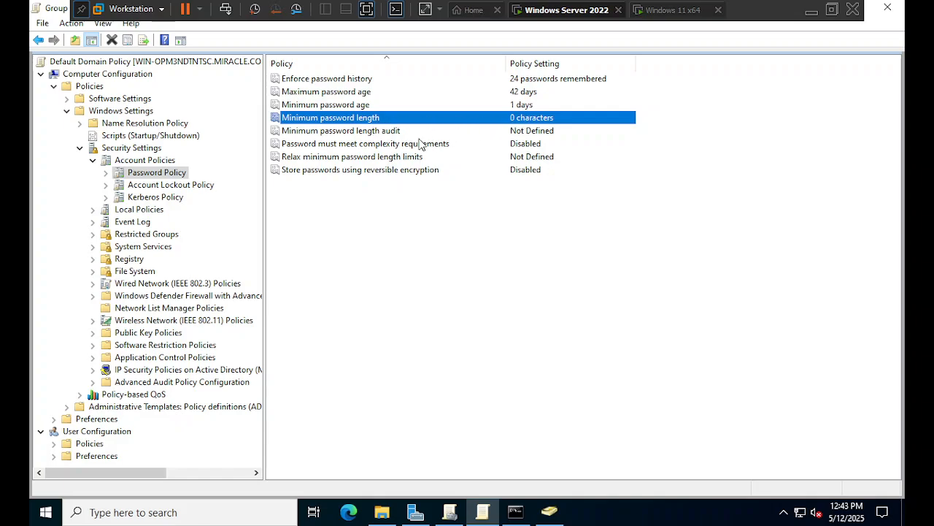
left_click(368, 156)
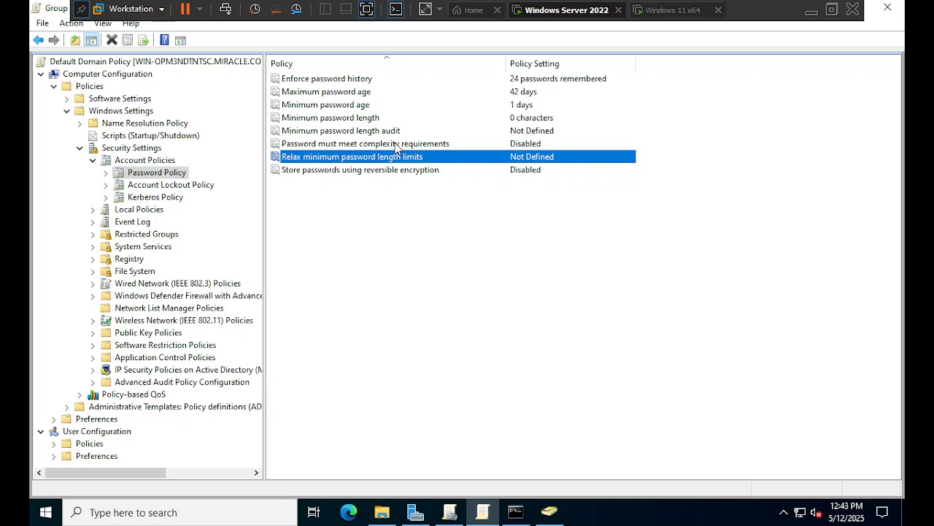
left_click(397, 143)
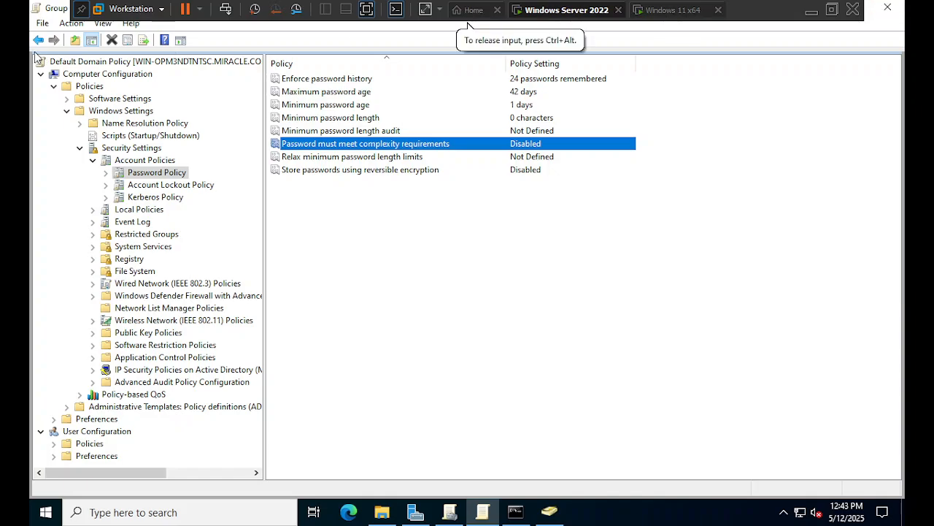
- Exit Group Policy Management Editor and Group Policy Management, then show the domain's Computers container
left_click(43, 24)
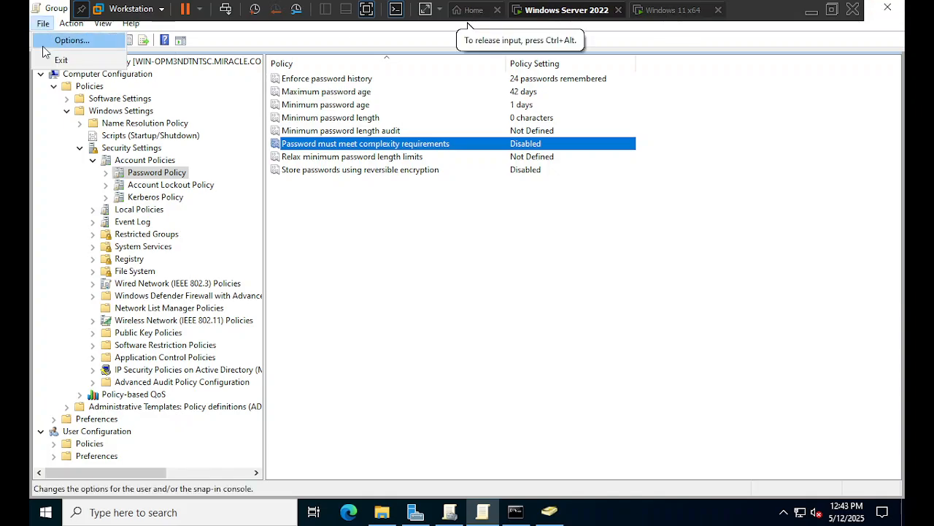
left_click(110, 61)
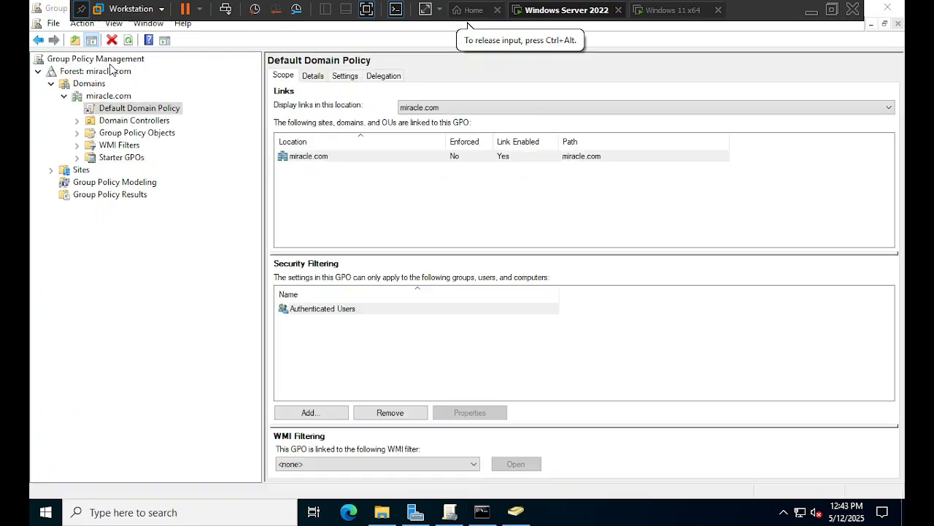
left_click(898, 7)
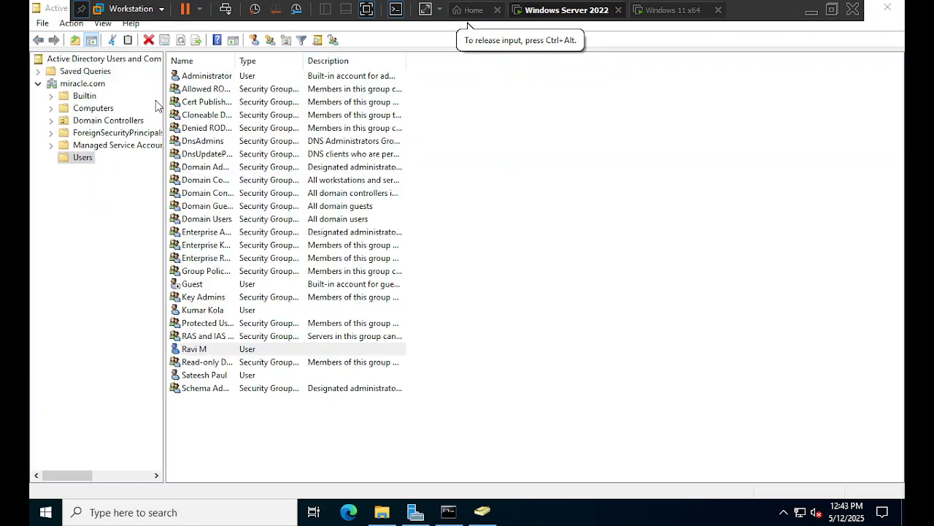
left_click(93, 110)
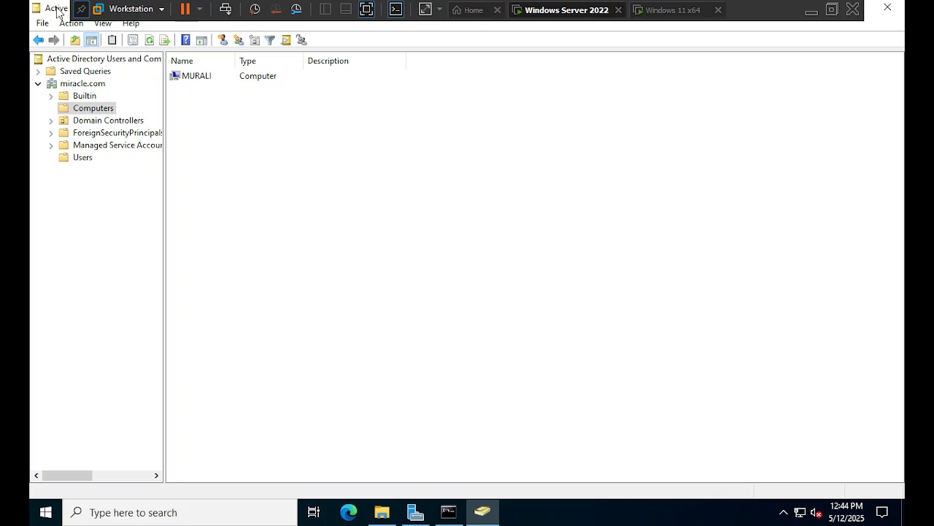
- Browse Computers, Domain Controllers (widening the Name column) and ForeignSecurityPrincipals, then return to Users
left_click(203, 78)
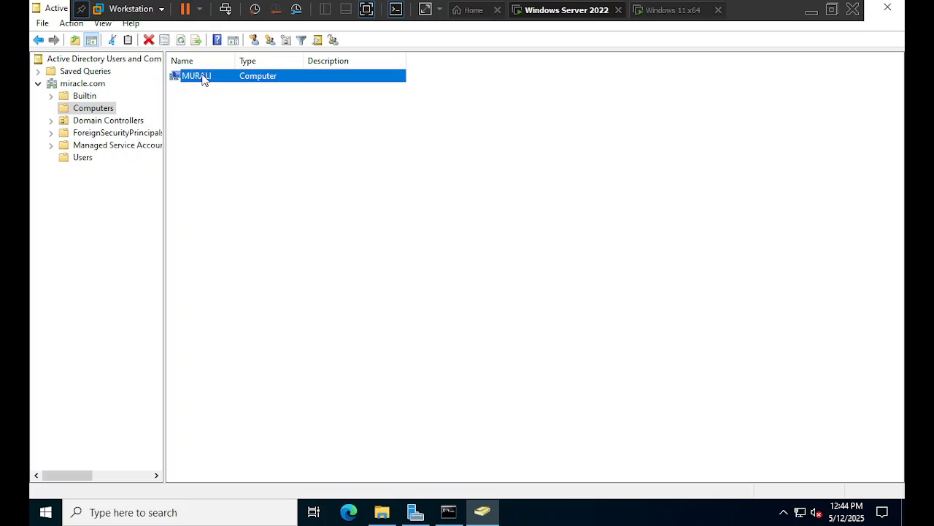
left_click(108, 122)
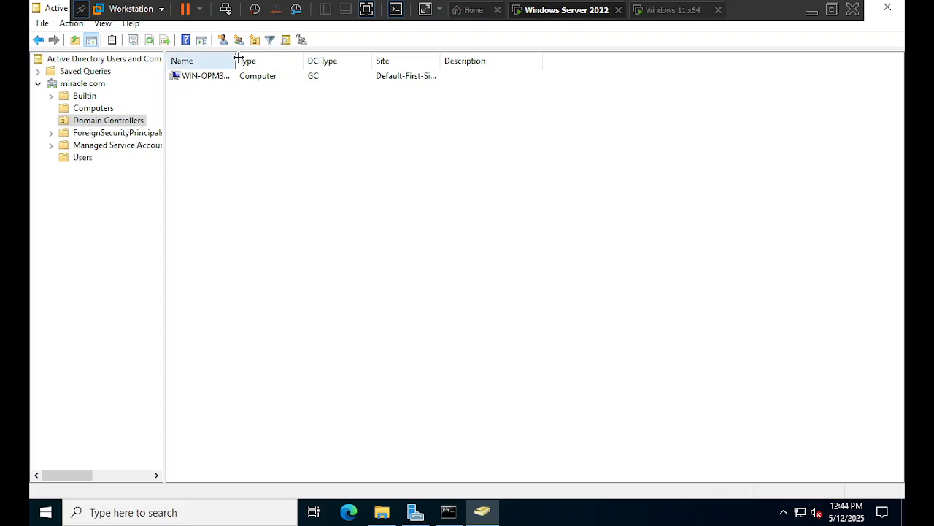
left_click_drag(236, 59, 293, 57)
left_click(334, 79)
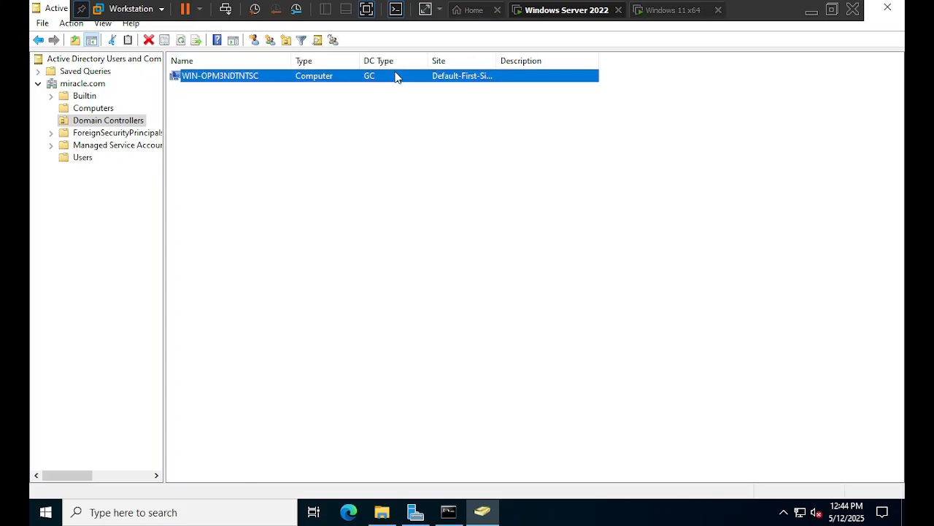
left_click(121, 133)
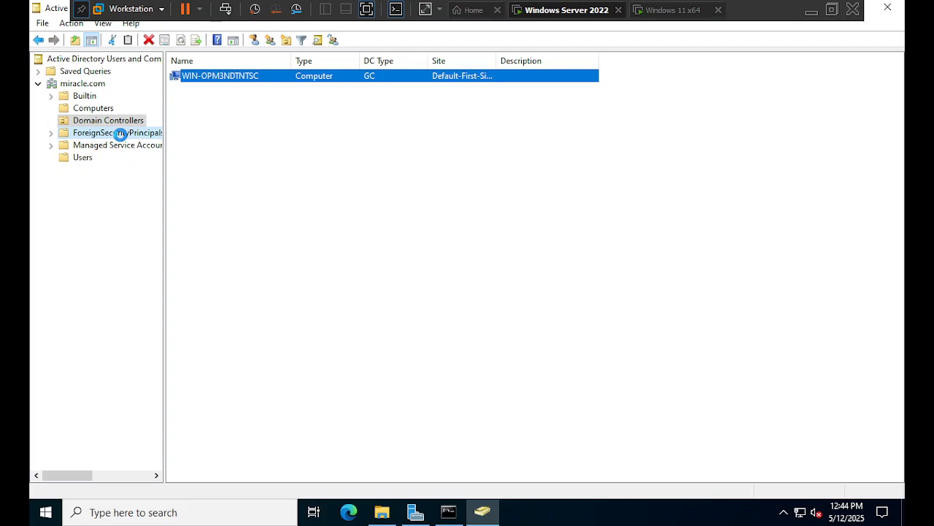
left_click(84, 158)
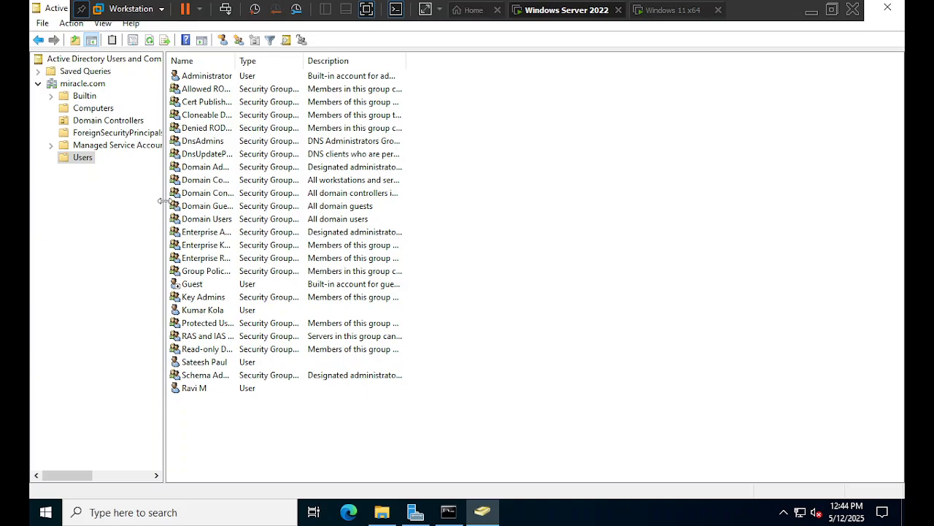
- Open the user account's Reset Password dialog from its context menu, then cancel it
left_click(201, 392)
right_click(202, 394)
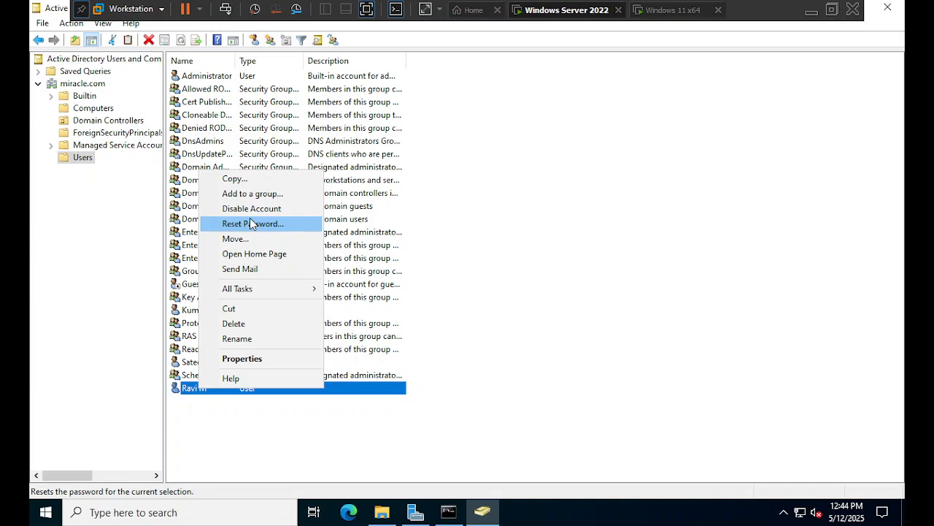
left_click(201, 392)
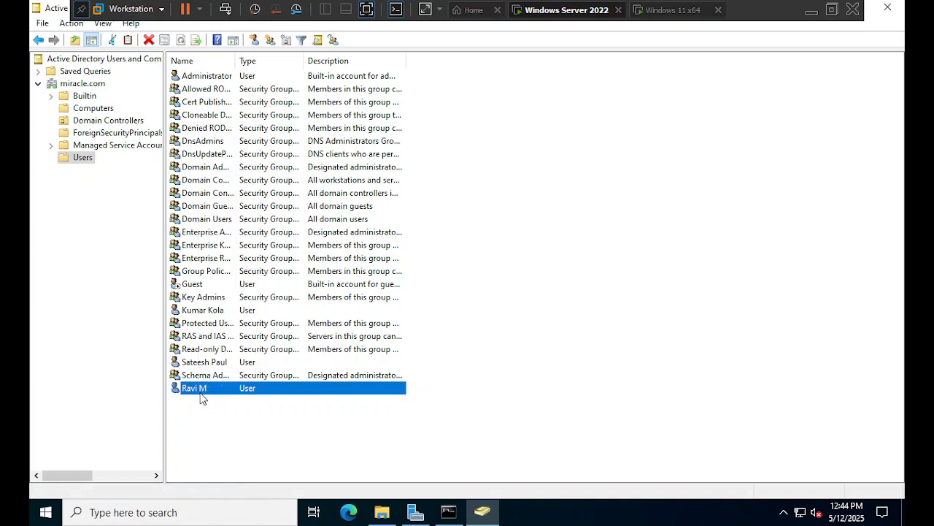
right_click(209, 386)
left_click(243, 397)
right_click(243, 397)
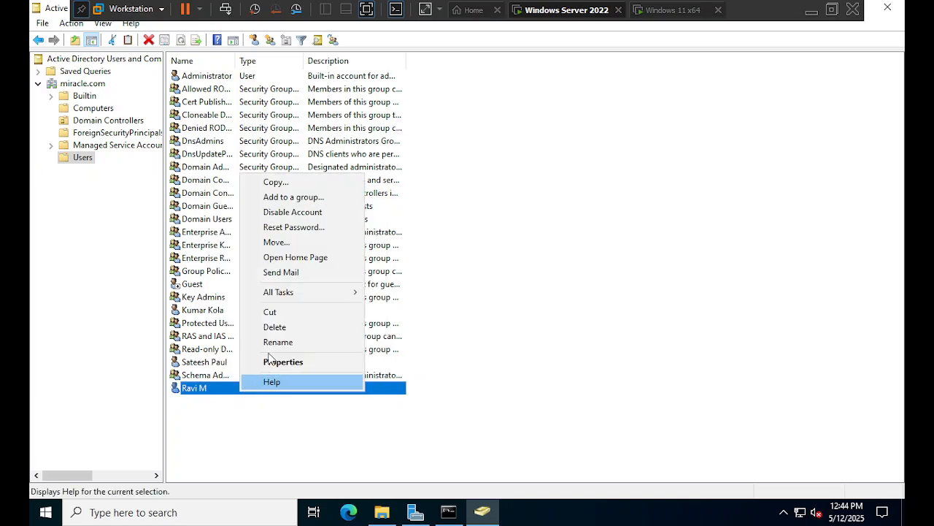
left_click(294, 227)
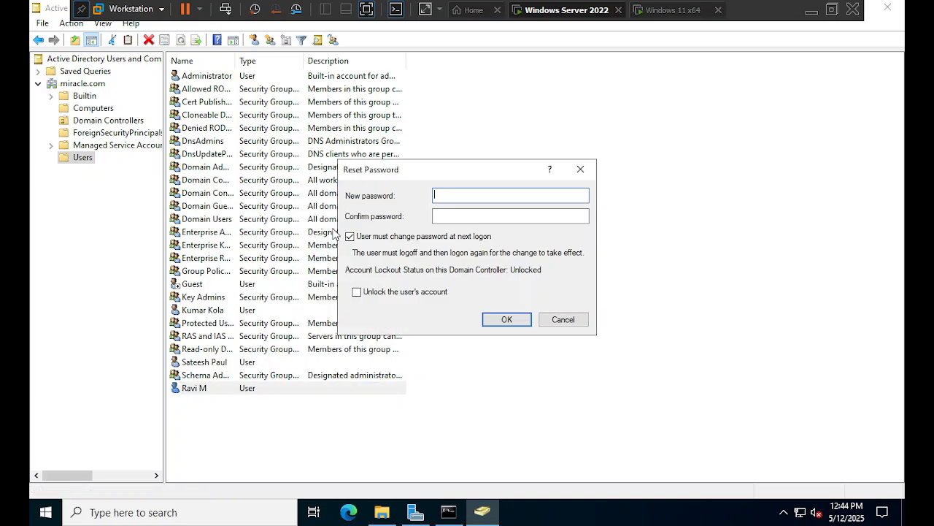
left_click(580, 168)
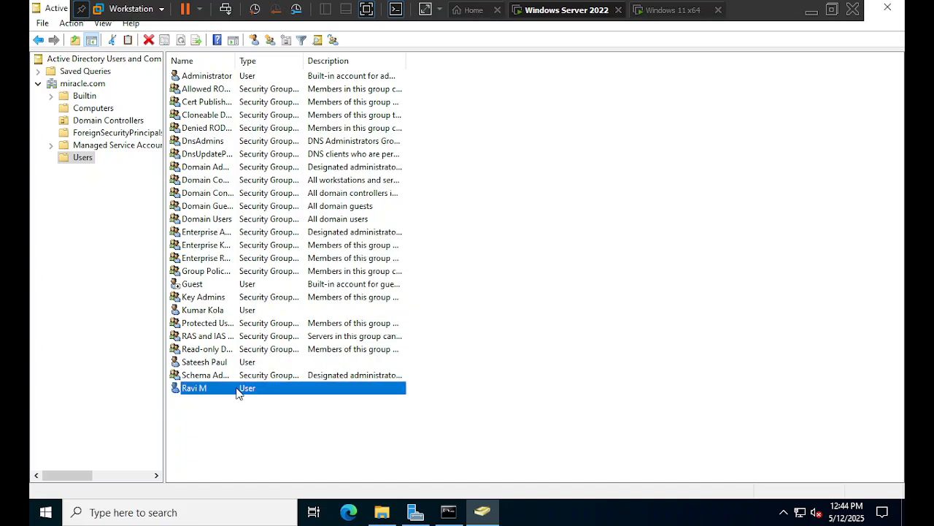
- Choose Disable Account for the user and confirm the account-disabled message
right_click(238, 394)
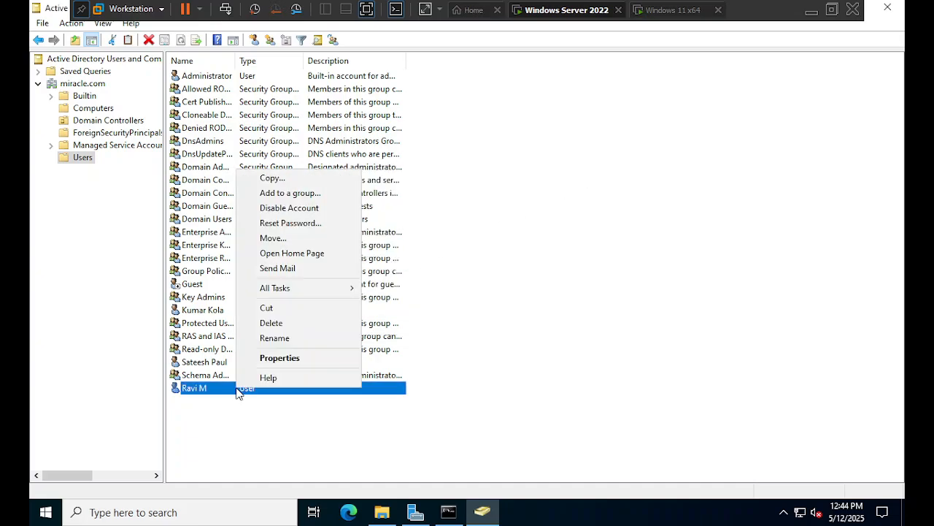
left_click(307, 213)
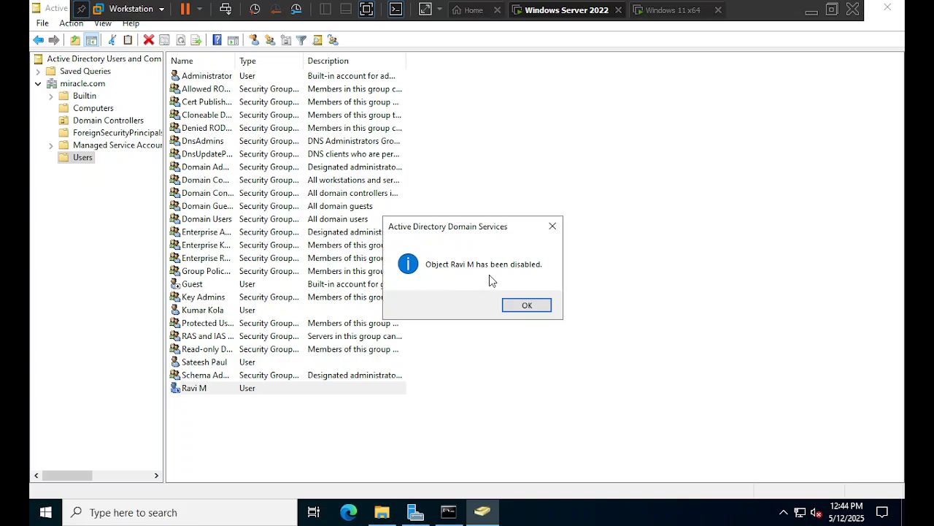
left_click(509, 305)
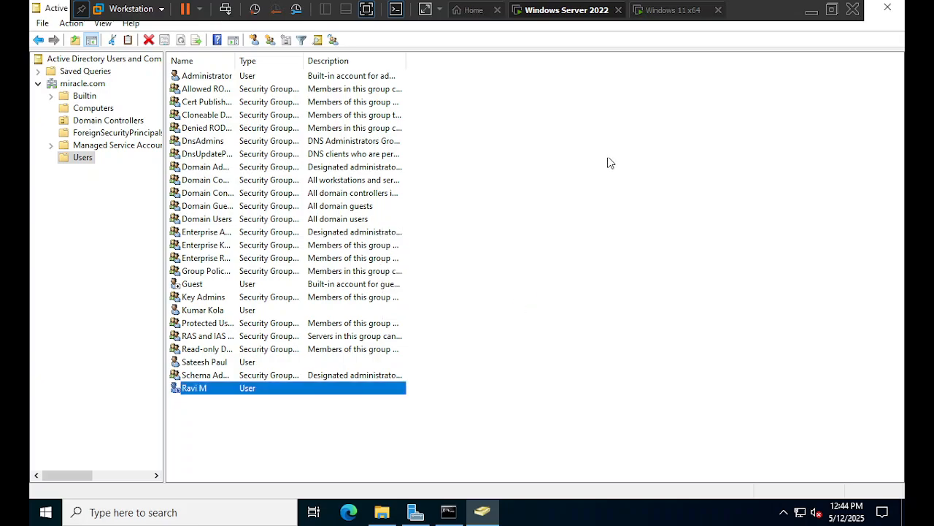
- Sign out of Windows 11, retry signing in to get the account-disabled message, then return to the server
left_click(648, 12)
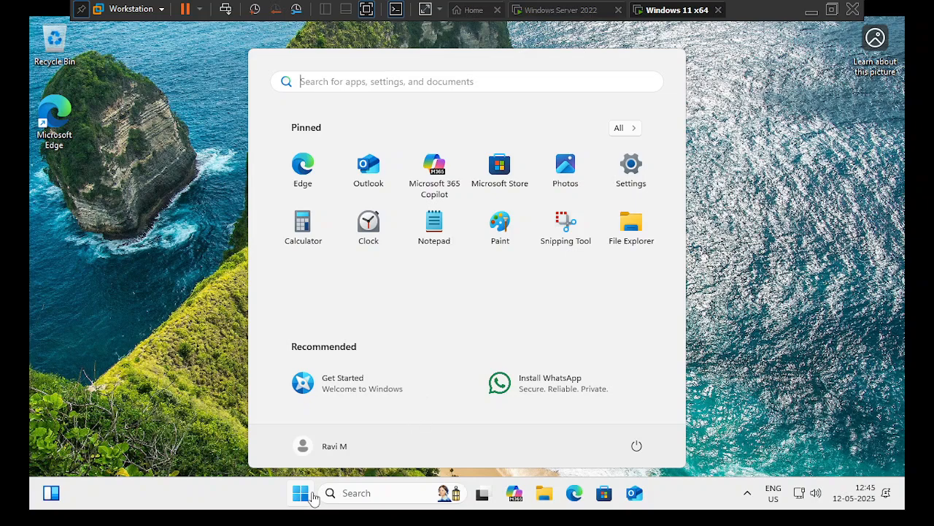
left_click(307, 445)
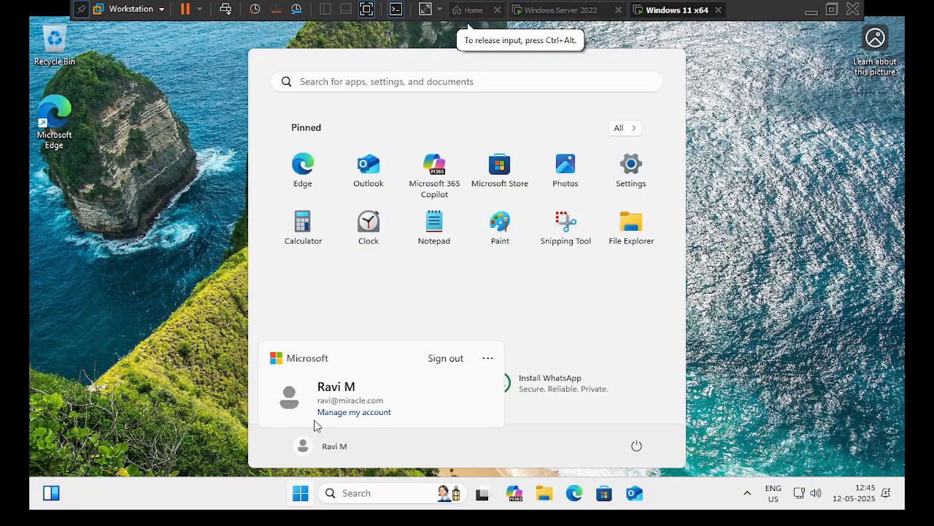
left_click(445, 358)
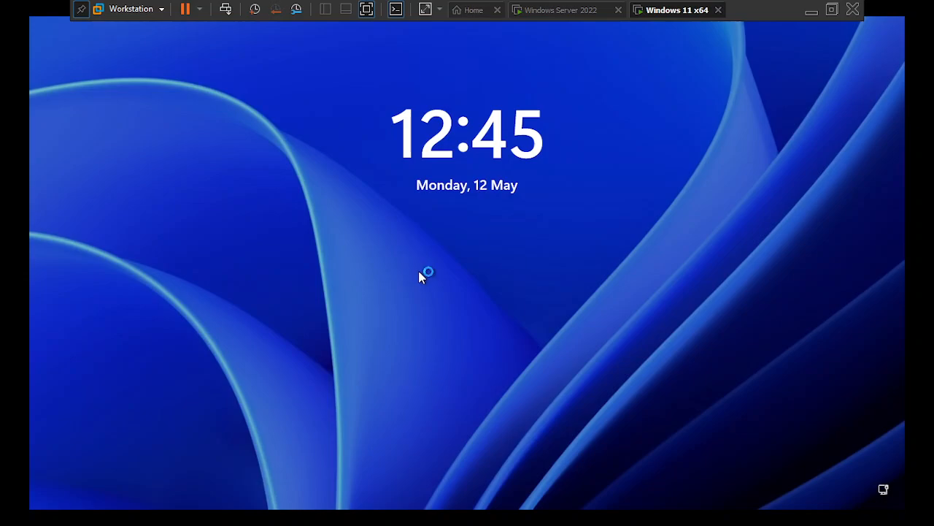
left_click(421, 276)
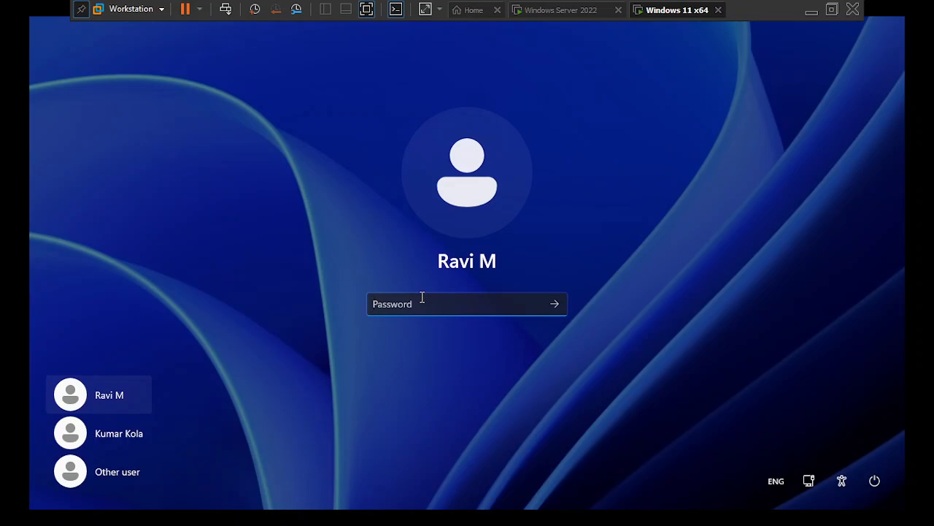
type("P")
key("Return")
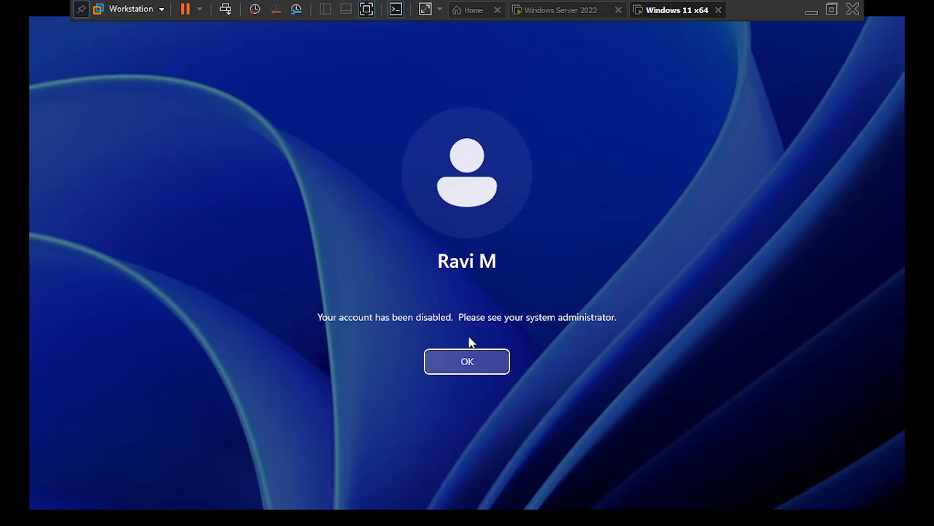
left_click(576, 14)
- Return to the Windows 11 client and dismiss its account-disabled sign-in message
right_click(189, 389)
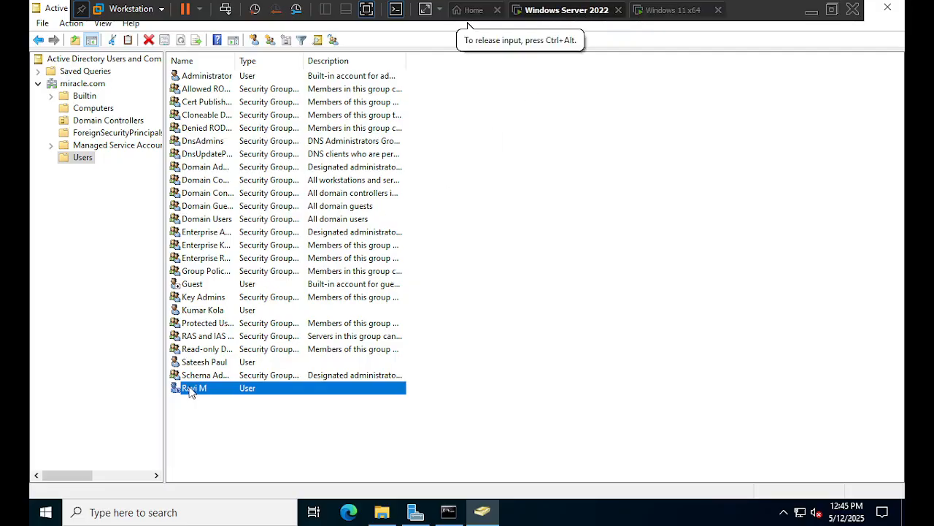
left_click(700, 9)
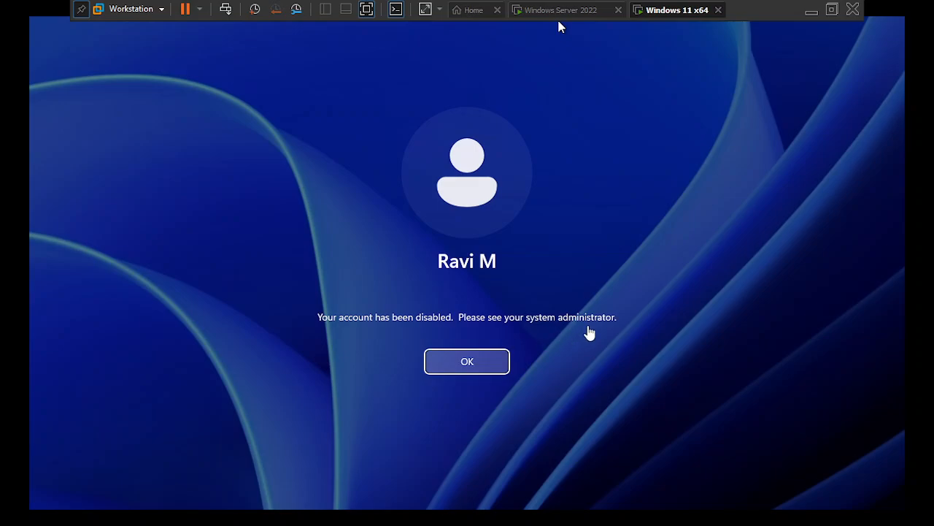
left_click(501, 362)
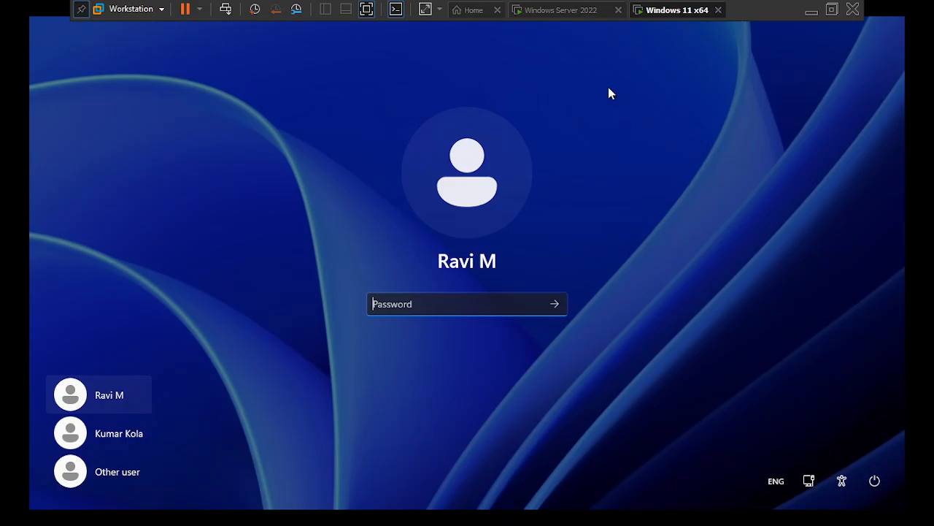
- Switch to the Windows Server 2022 machine, minimize VMware, and close both folder windows
left_click(540, 11)
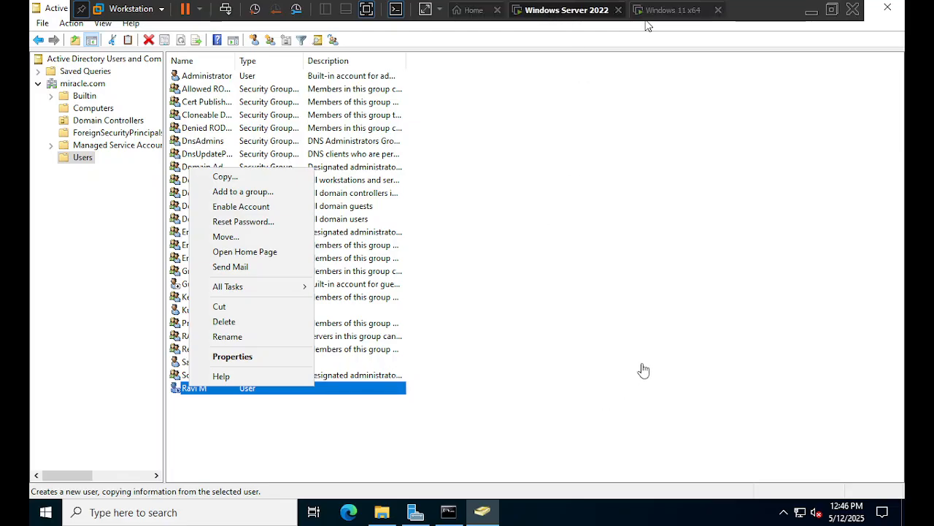
left_click(811, 11)
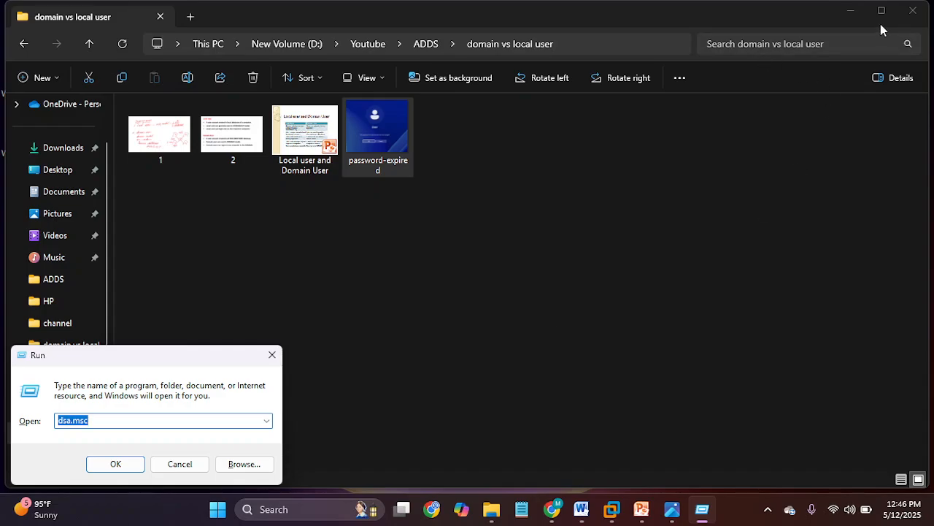
left_click(910, 11)
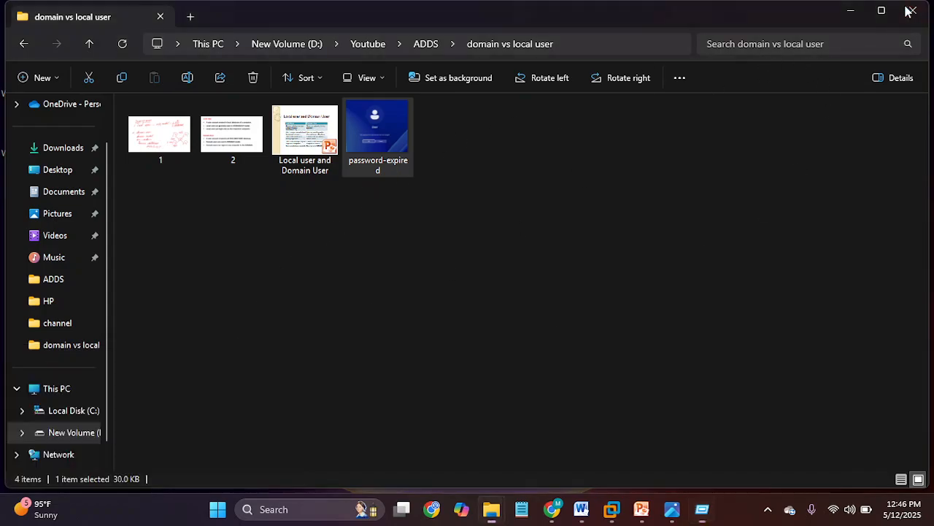
left_click(910, 11)
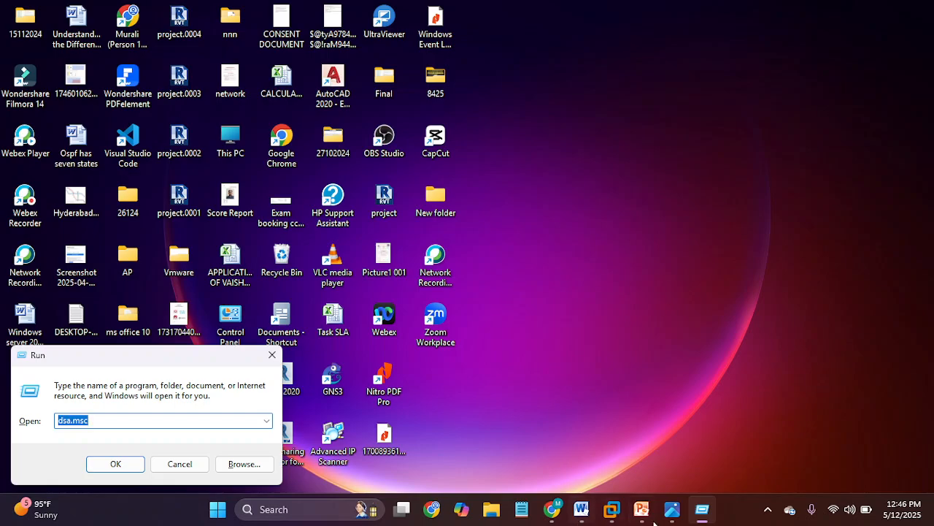
left_click(588, 511)
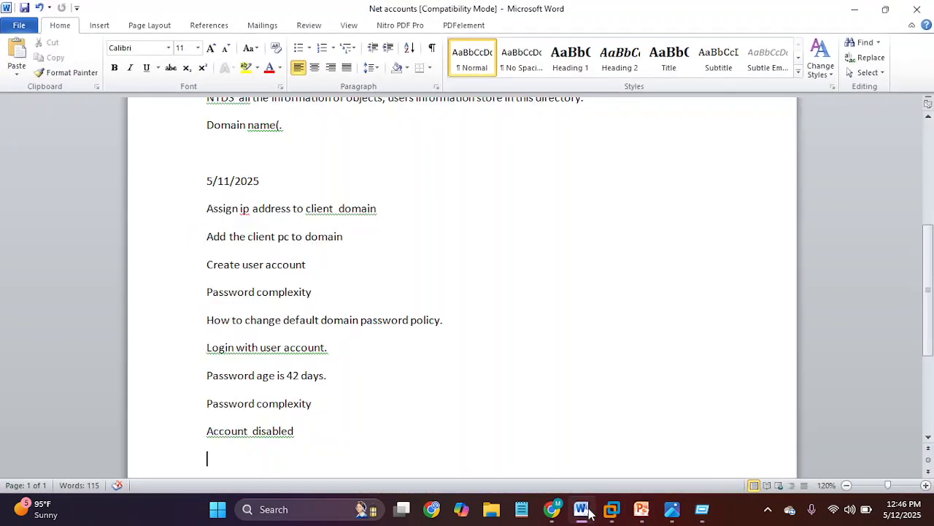
scroll(543, 373, "down", 1)
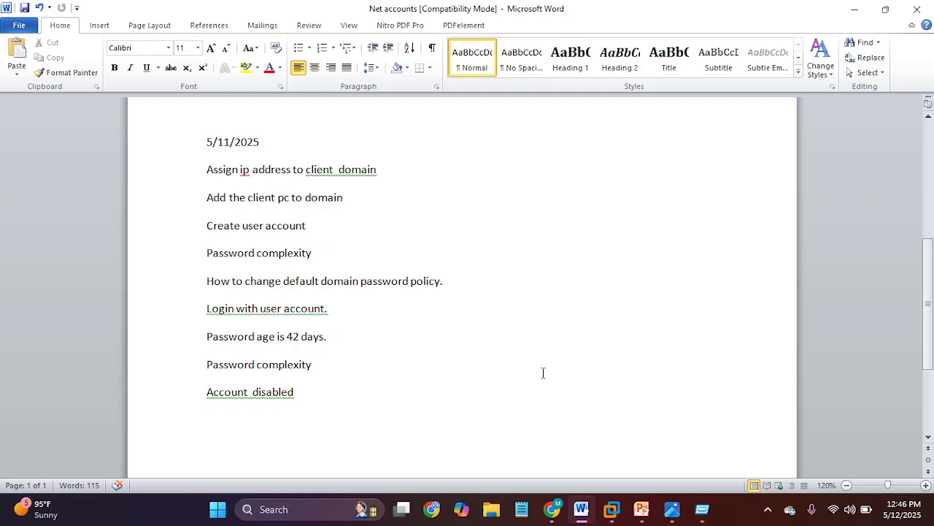
scroll(543, 373, "up", 1)
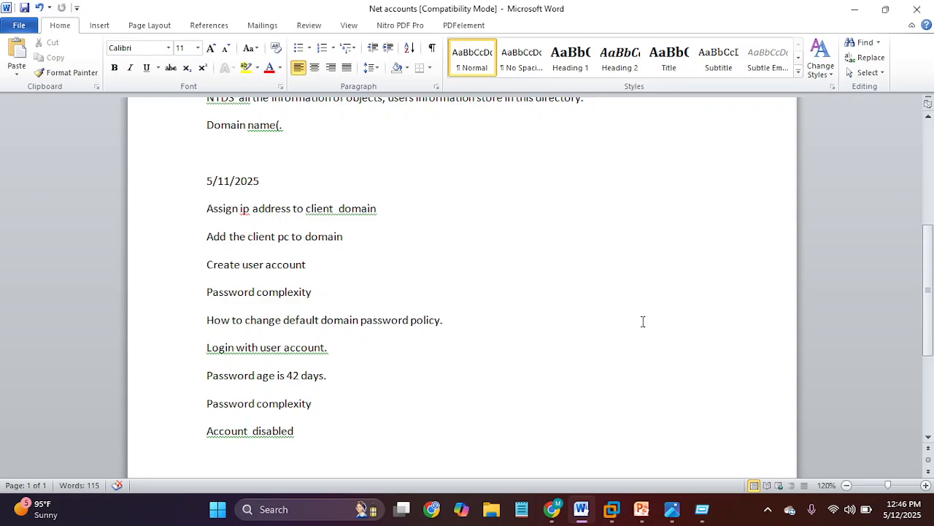
scroll(594, 311, "down", 1)
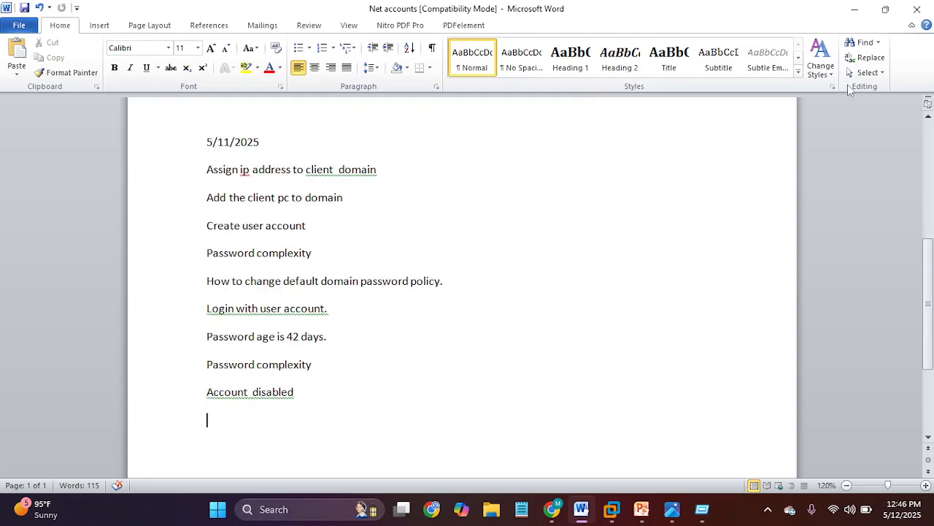
left_click(858, 13)
mouse_move(688, 509)
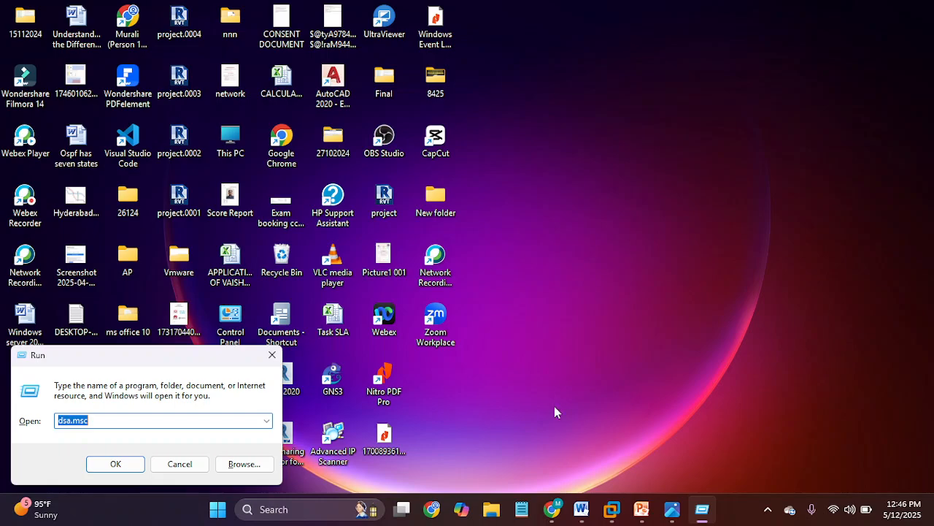
- Close the Run box holding dsa.msc and expand the hidden system-tray icons
key("Return")
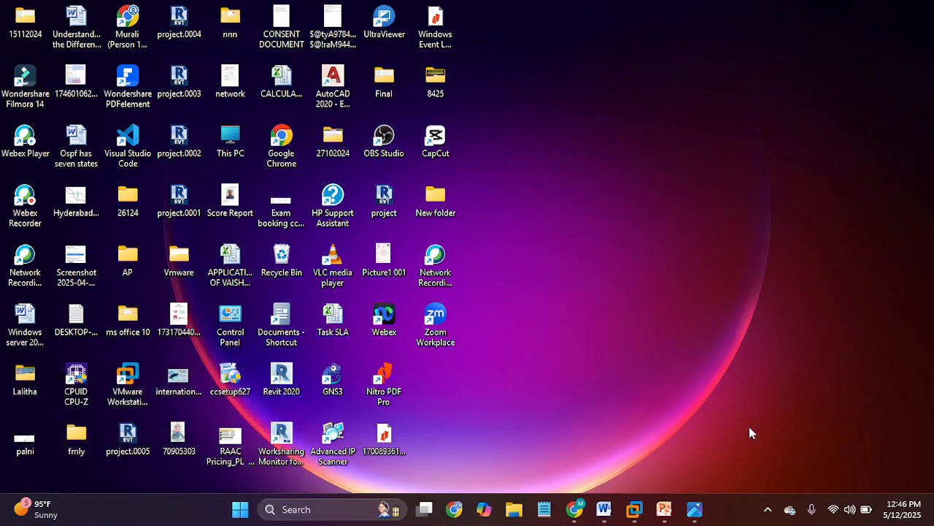
left_click(764, 515)
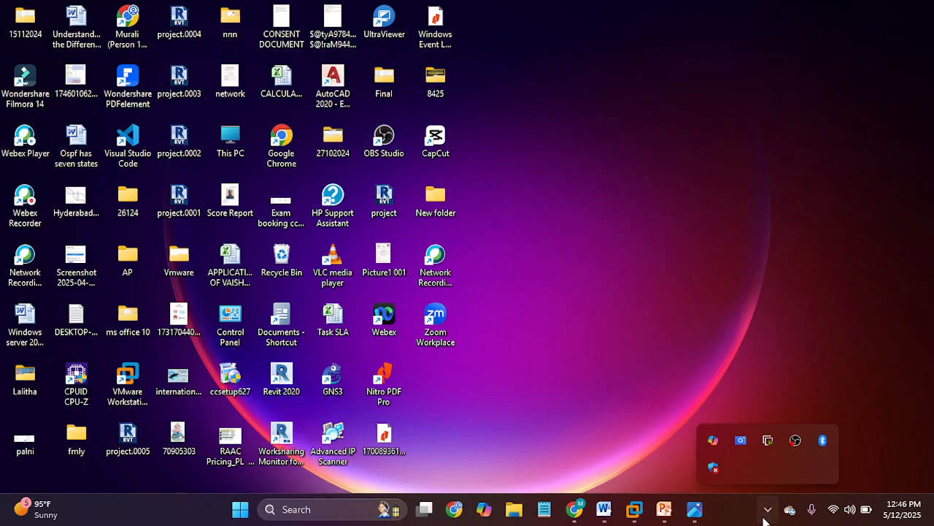
left_click(767, 511)
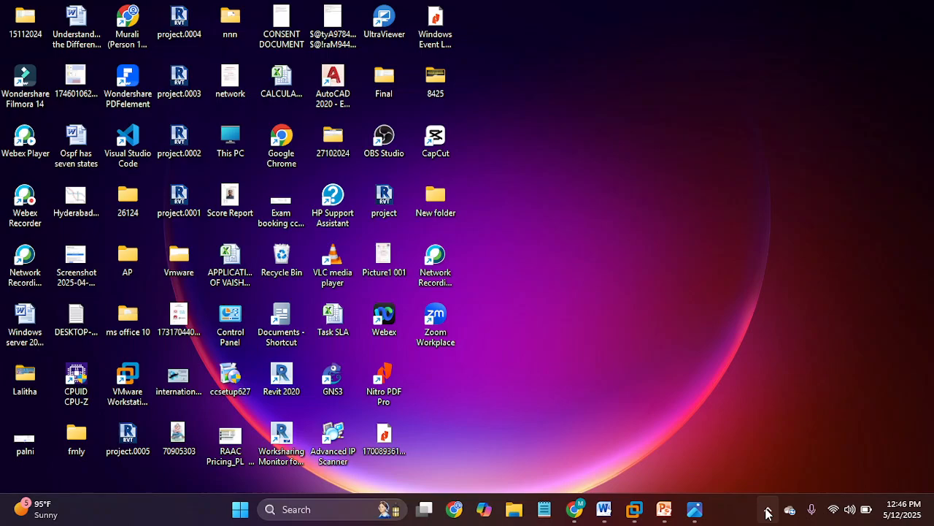
left_click(768, 513)
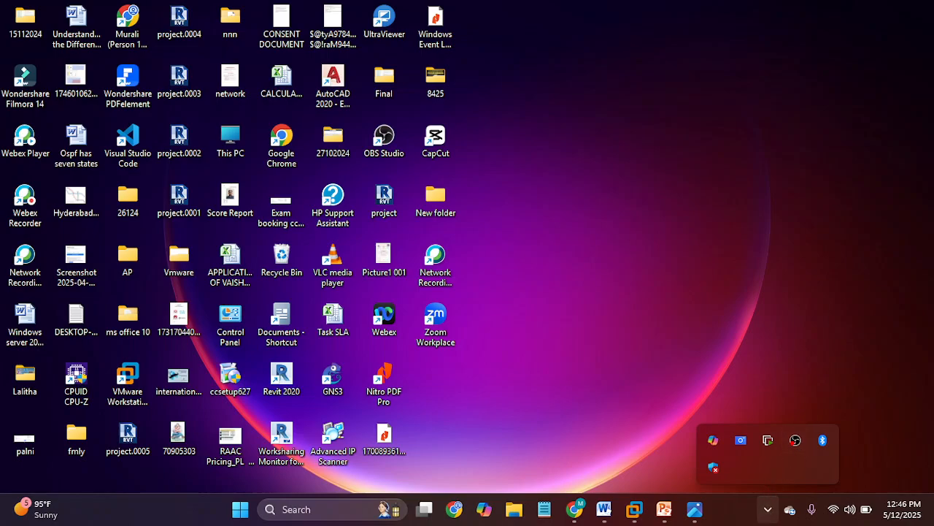
left_click(766, 513)
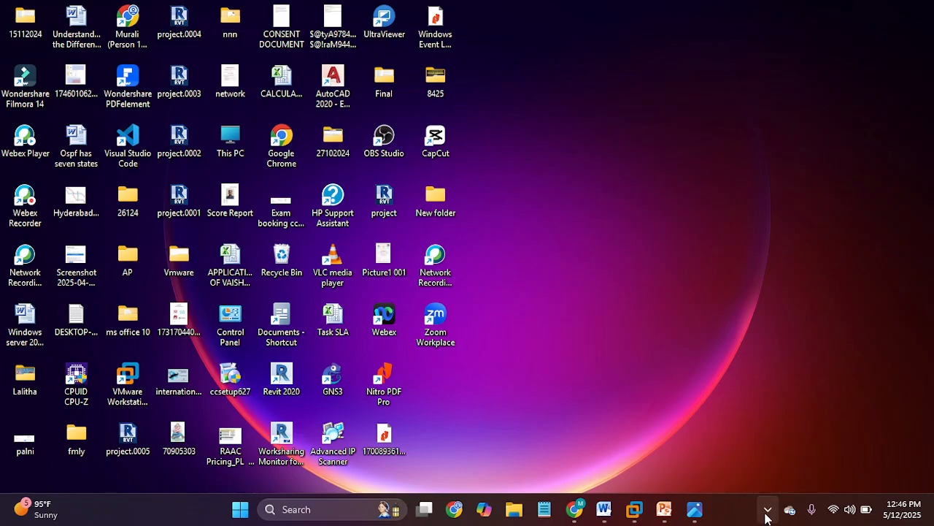
left_click(766, 514)
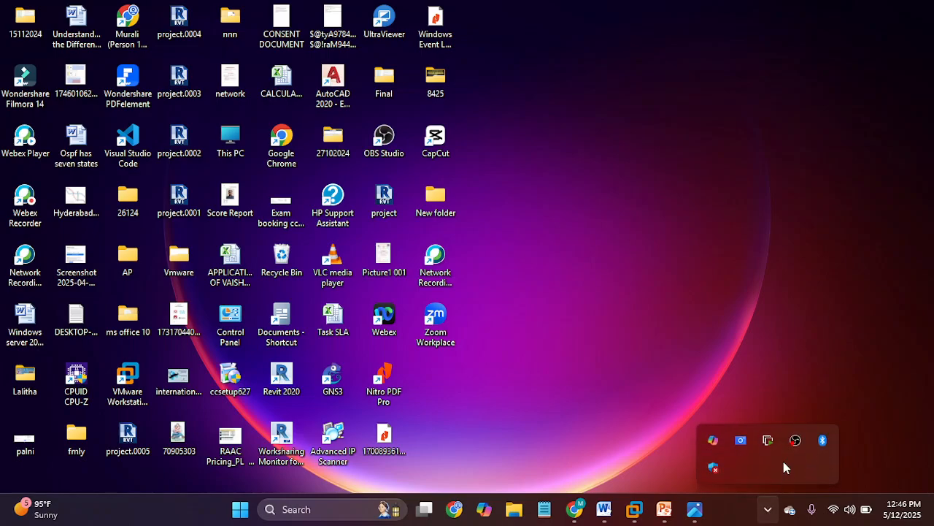